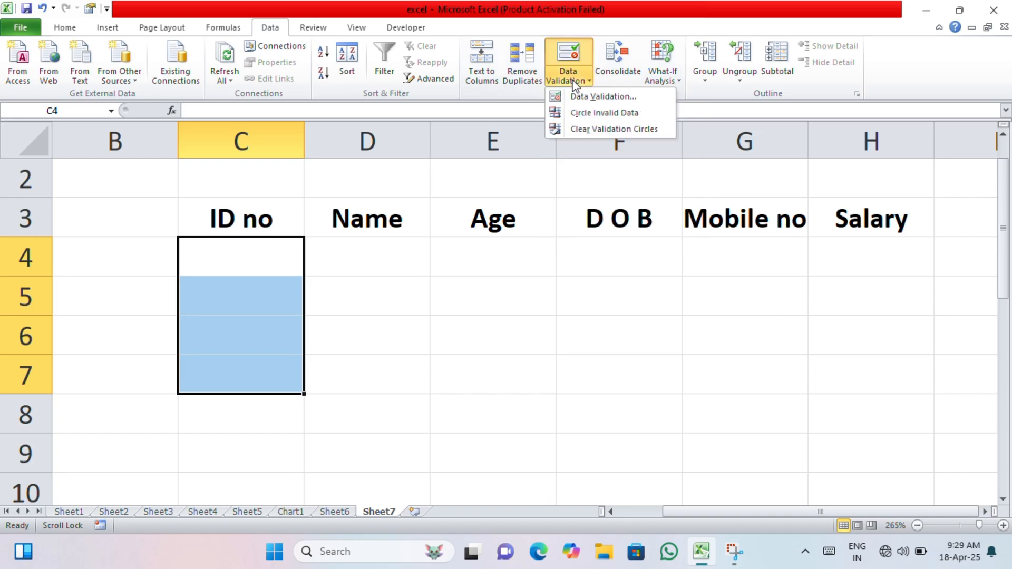
Clear the old rules and allow only whole numbers between 0 and 1000000 in the ID no cells
click(596, 95)
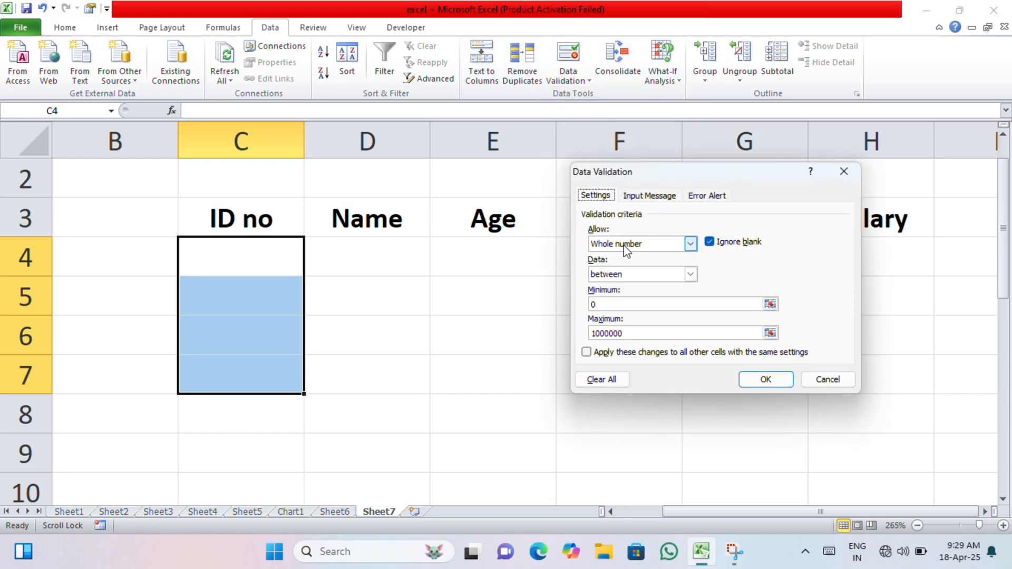
click(611, 379)
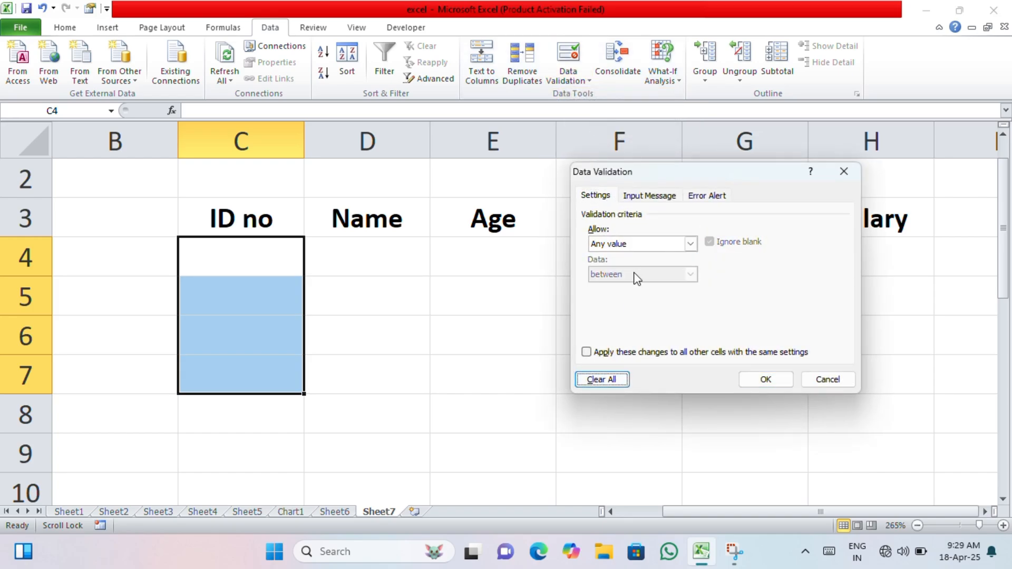
click(689, 244)
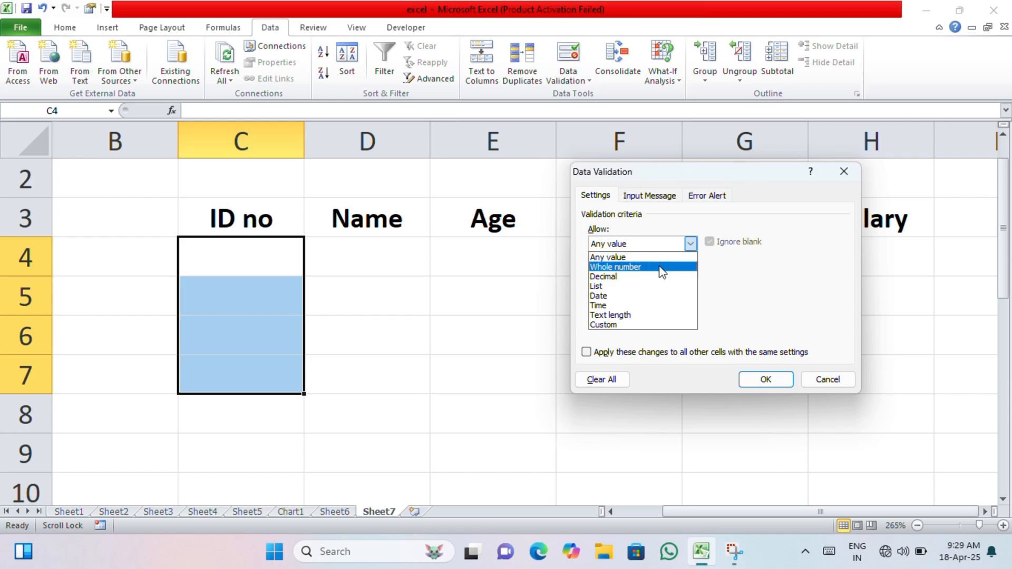
click(665, 267)
click(631, 304)
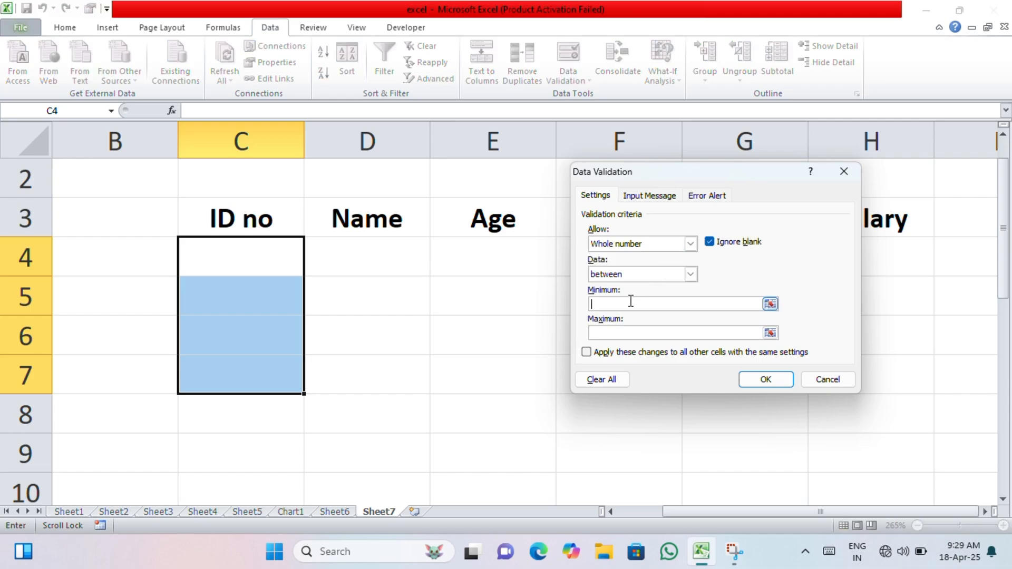
text(0)
click(631, 331)
text(1000000)
Enter 'employee' as the input message title
click(653, 196)
click(638, 266)
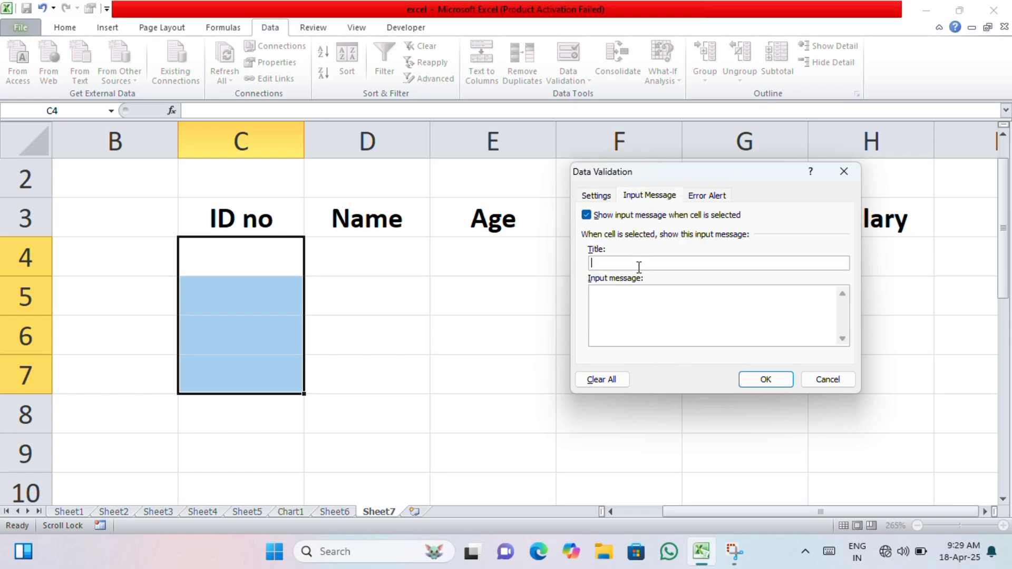
text(employee)
Title the error alert 'STOP' with the message 'wrong textr please enter right text'
click(707, 198)
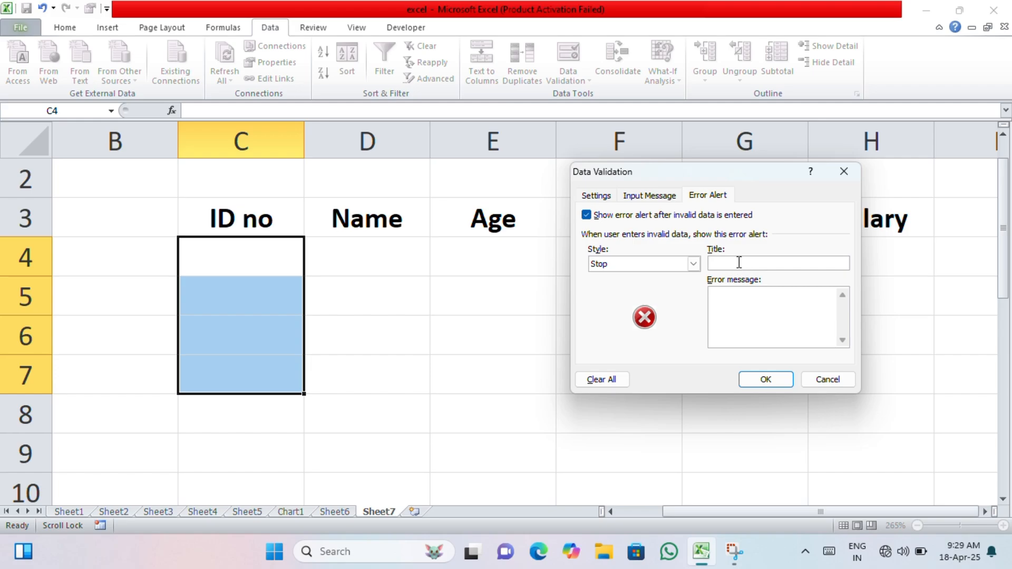
click(739, 262)
text(STOP)
click(747, 291)
text(please)
key(BackSpace)
key(BackSpace)
key(BackSpace)
key(BackSpace)
key(BackSpace)
key(BackSpace)
key(BackSpace)
text(wro)
text(ng )
text(tex)
text(tr)
text( ple)
text(ase )
text(enter )
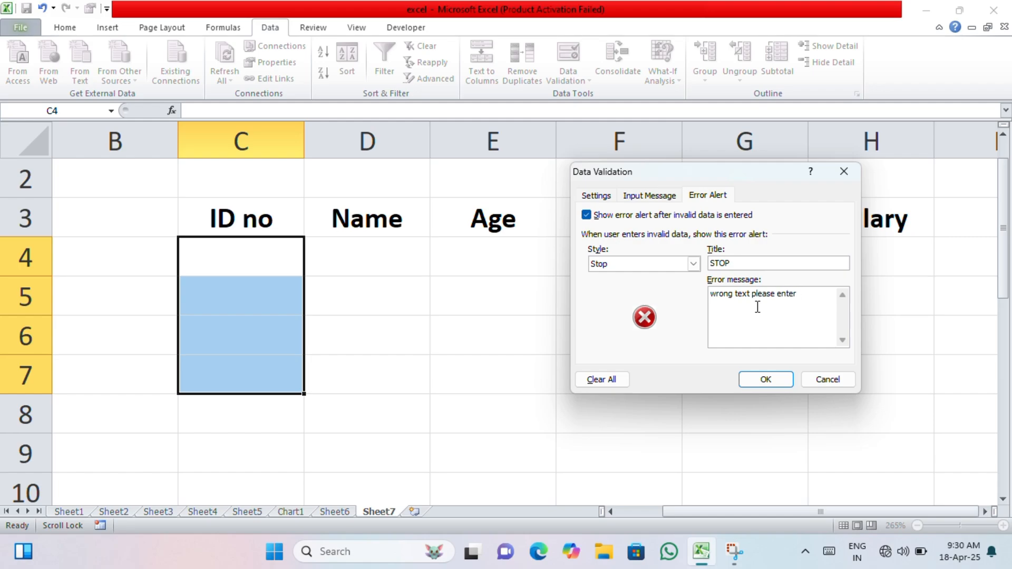
text(right text)
Apply the ID rule, test C4 with rejected text entries, then enter ID 1
click(788, 379)
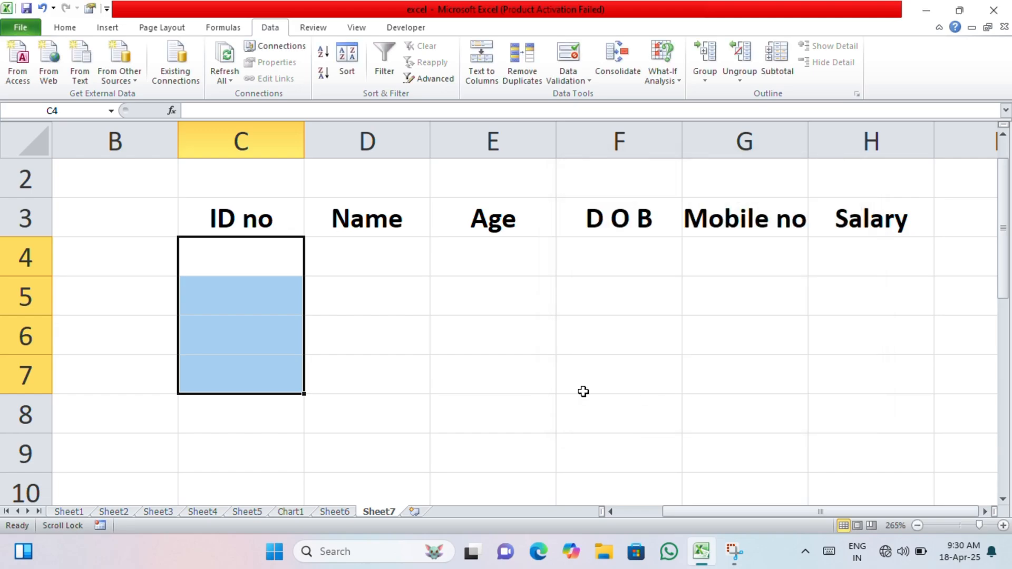
click(297, 260)
text(ddd)
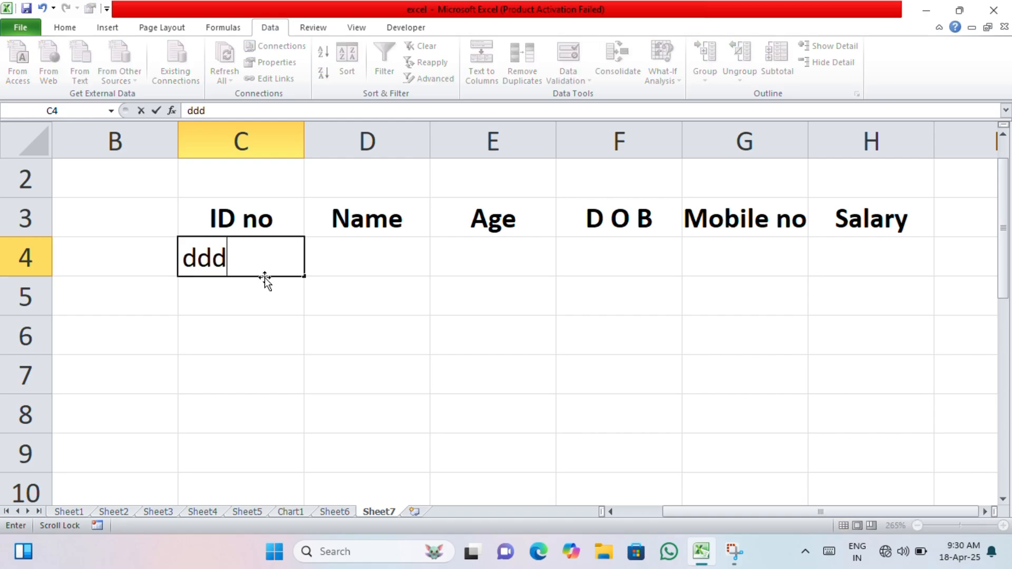
key(Return)
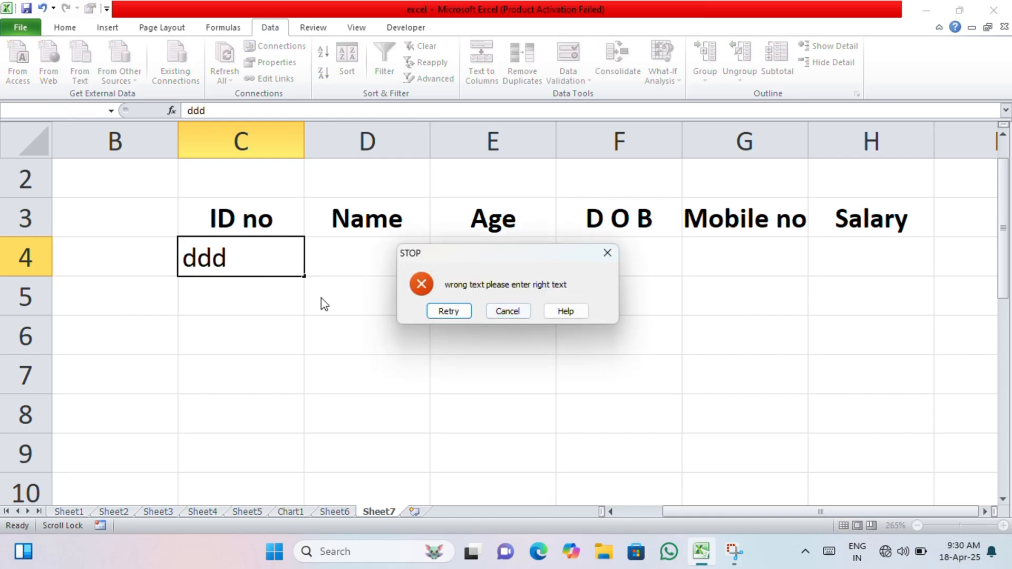
click(508, 312)
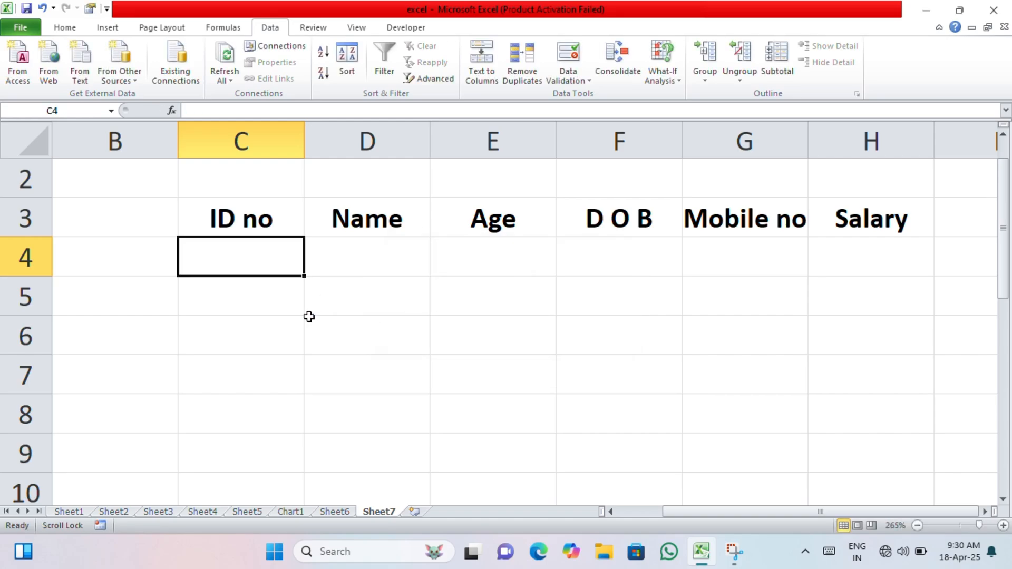
text(gyug)
key(Return)
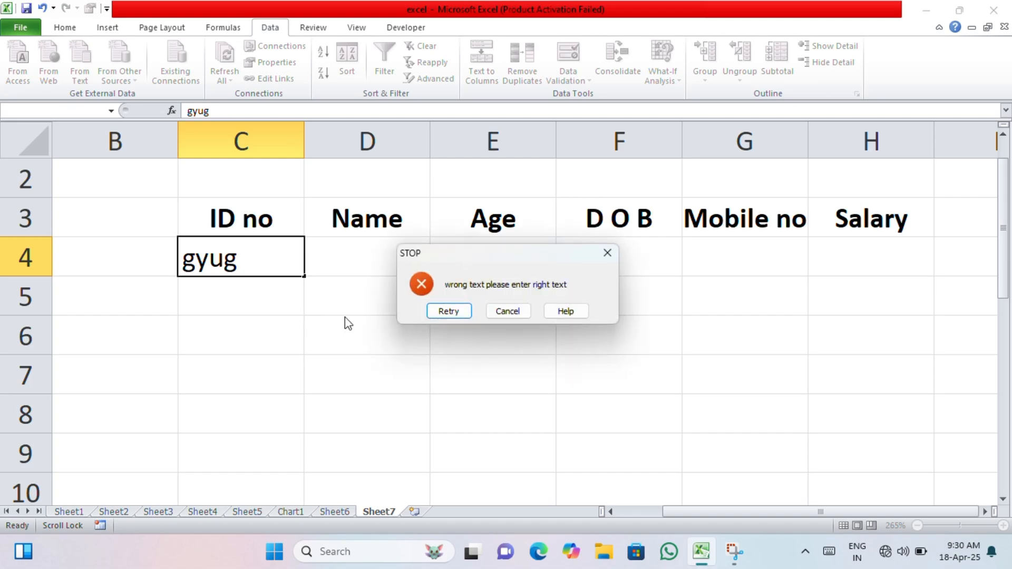
click(450, 312)
text(r)
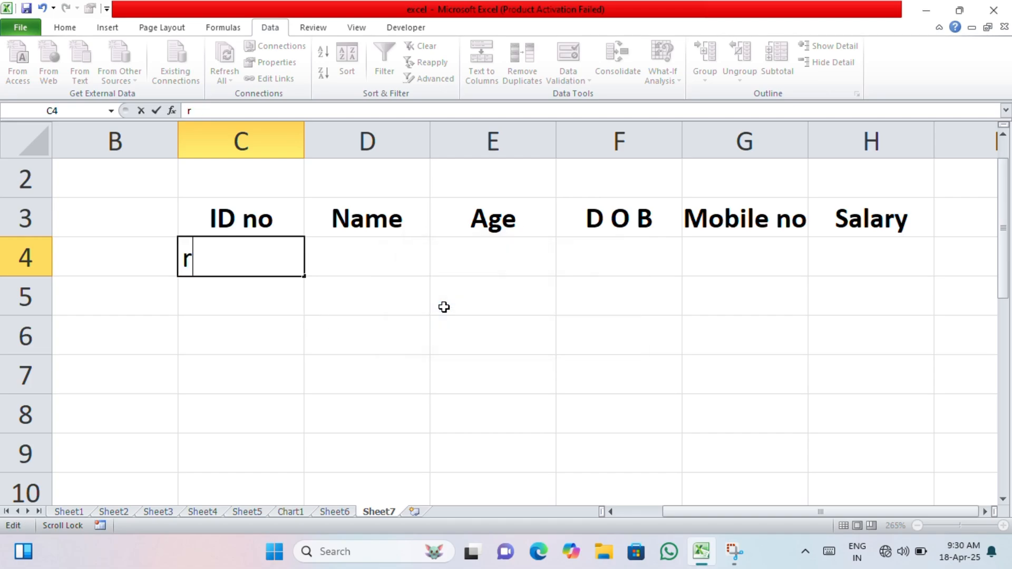
text(upesh)
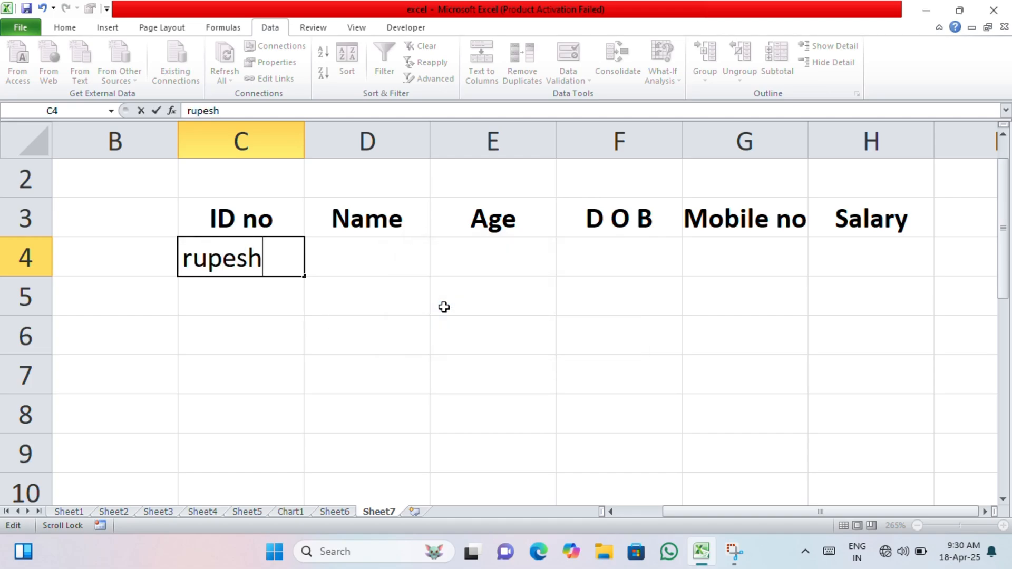
key(Return)
click(446, 312)
text(1)
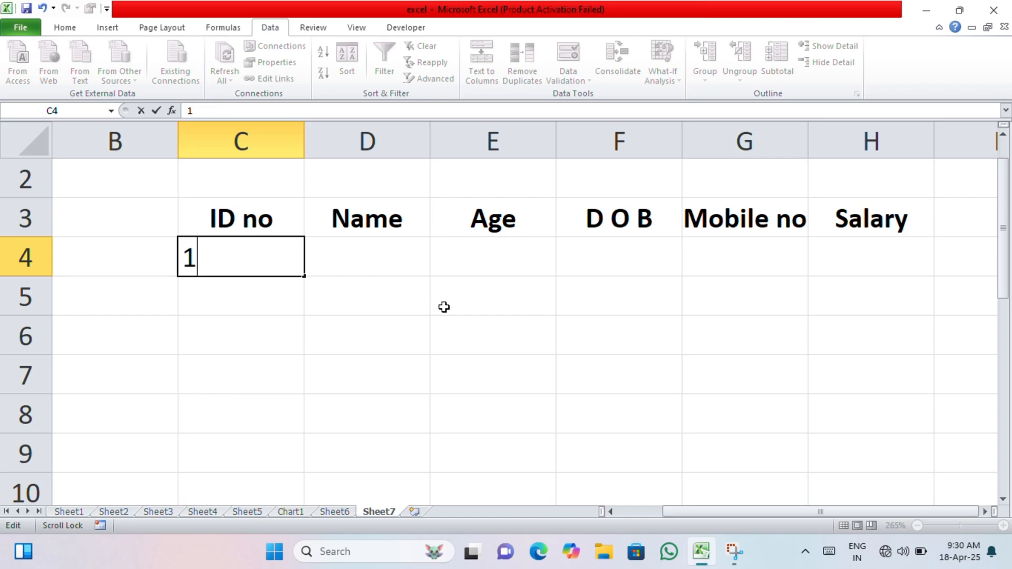
key(Return)
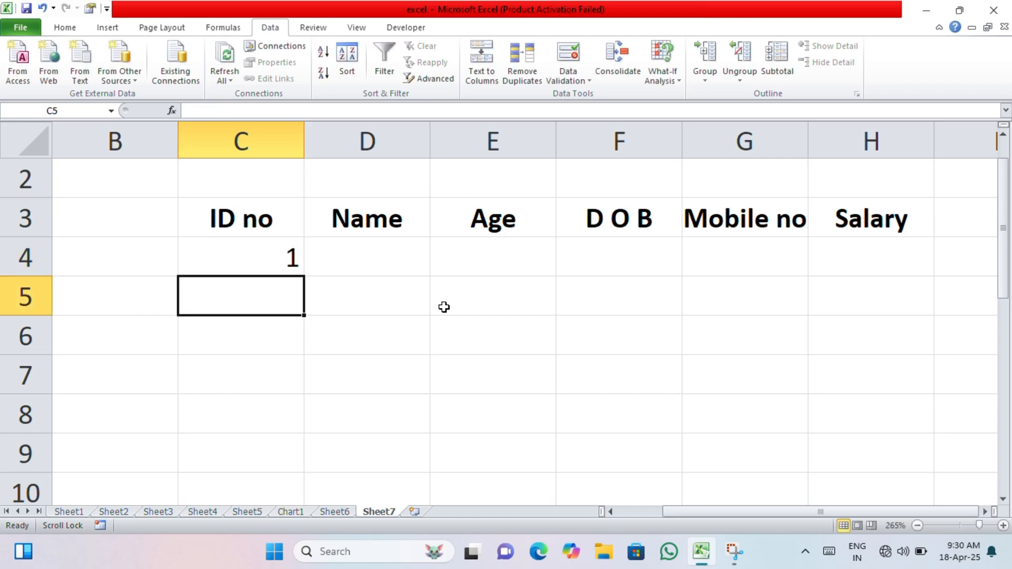
Enter IDs 02104 and 1048 in C5–C6, and 20167 in C7 after rejected text
text(02104)
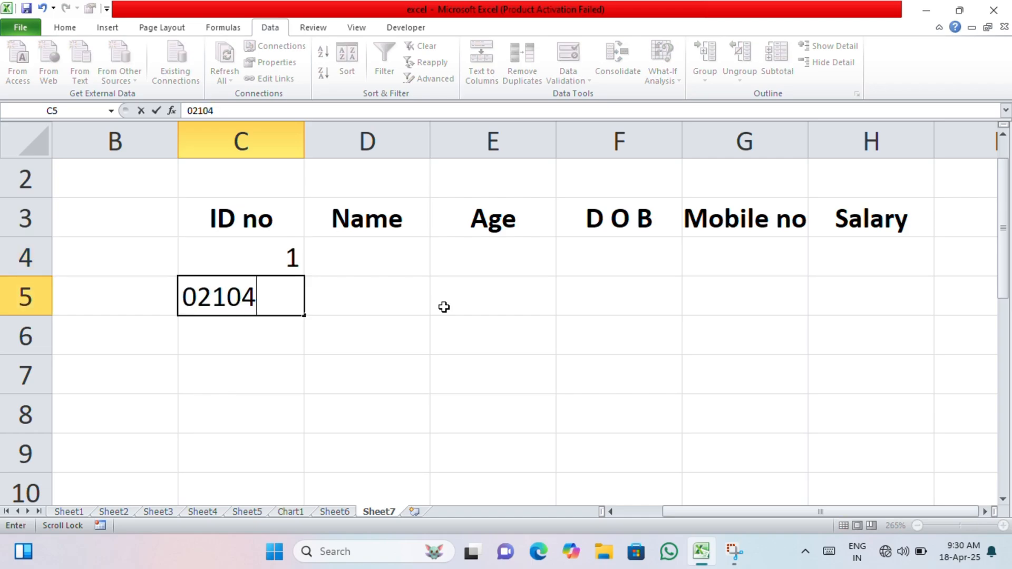
key(Return)
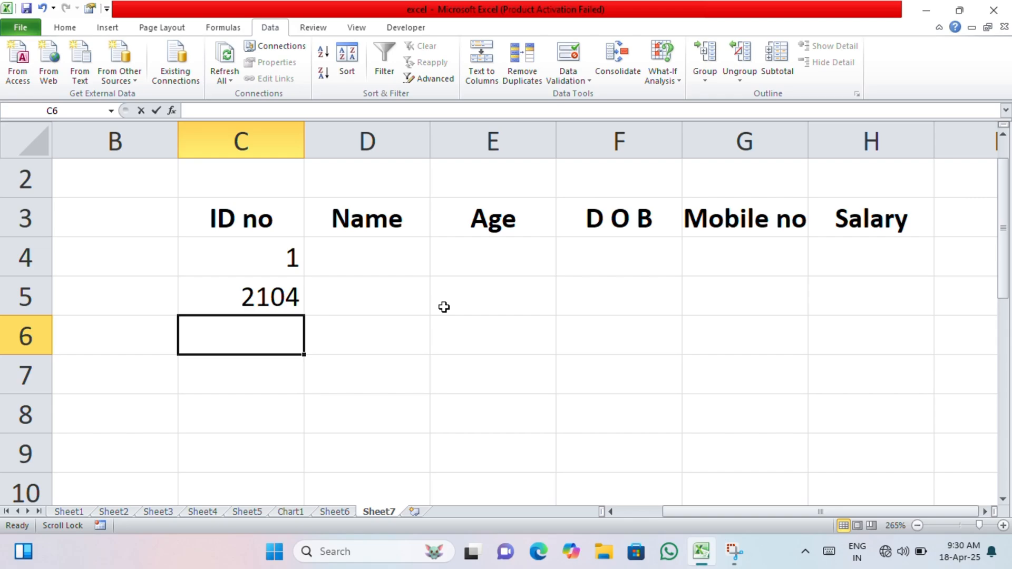
text(1048)
key(Return)
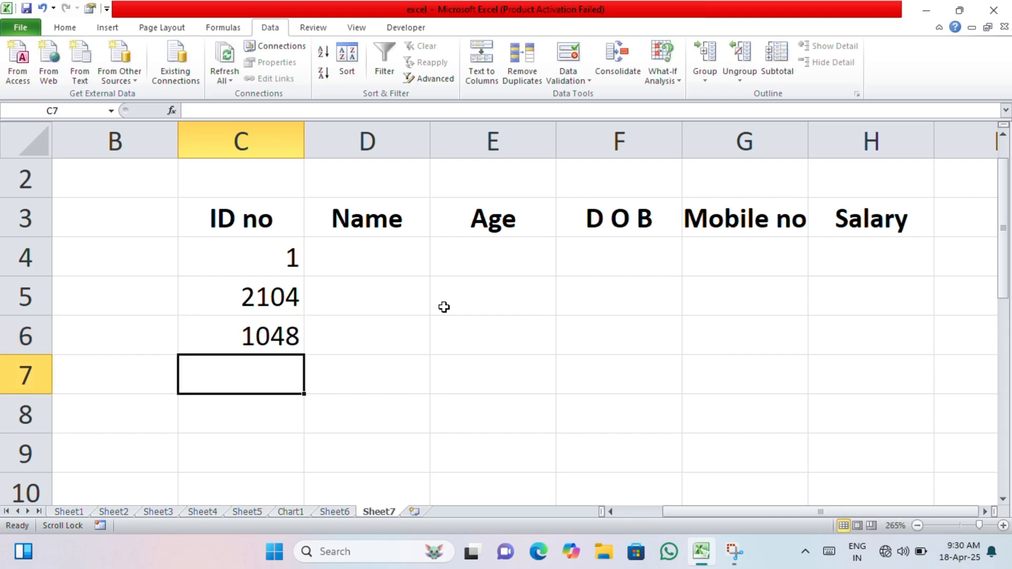
text(fdgthft)
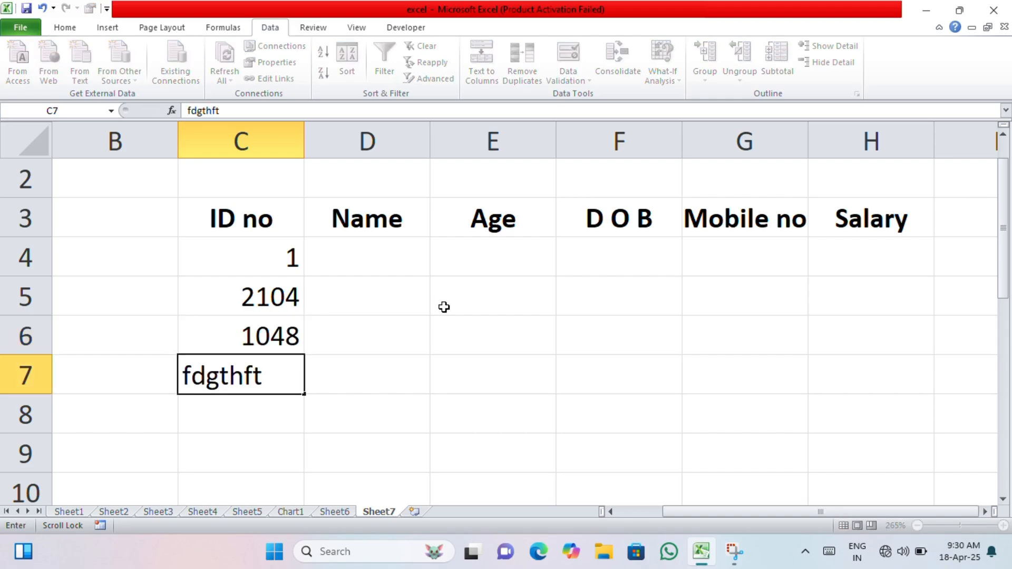
key(Return)
click(449, 311)
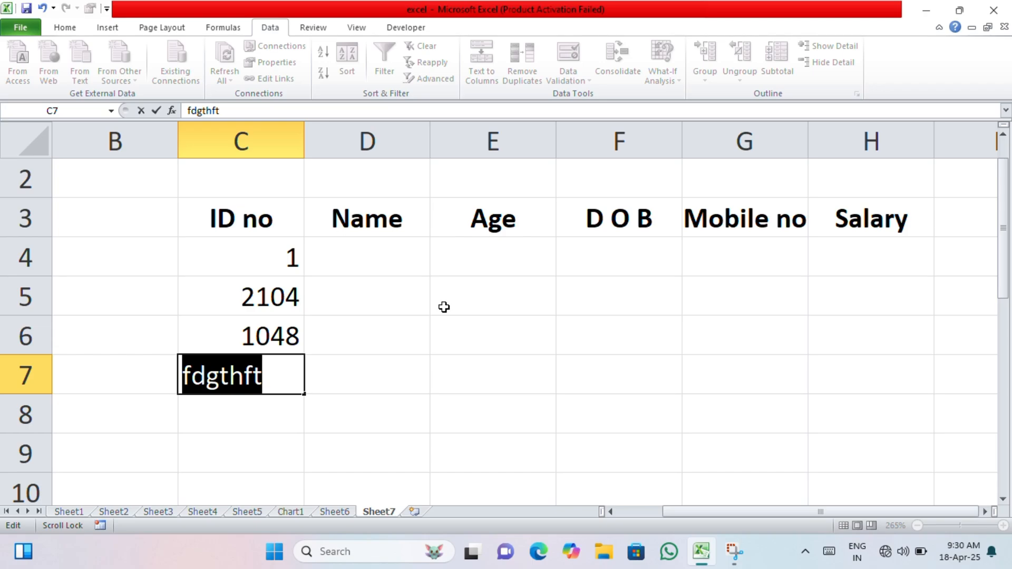
text(20167)
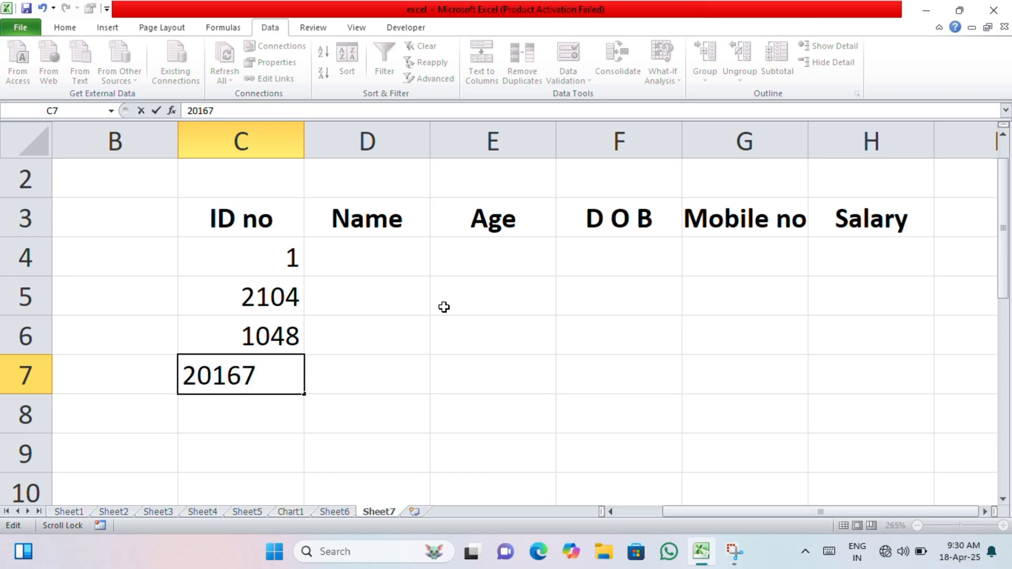
key(Return)
scroll(444, 308, up, 1)
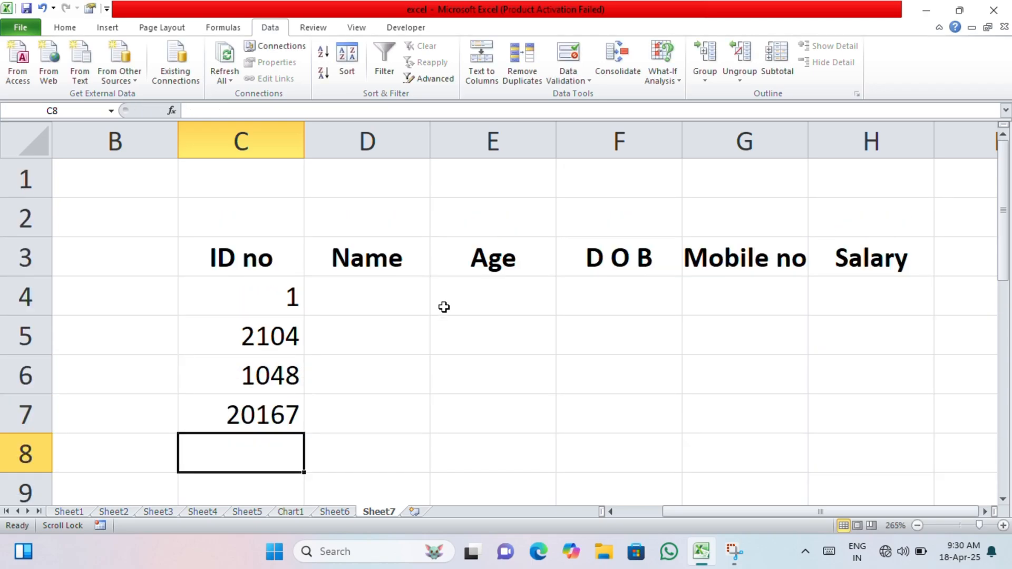
Enter ID 15485 in C4 and 1000000 in C5
click(281, 290)
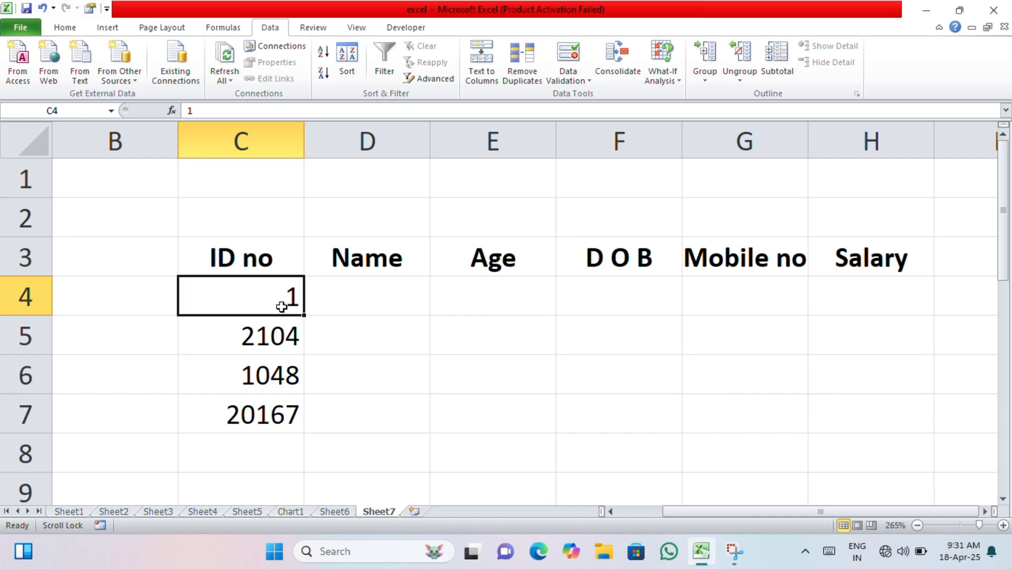
text(15485)
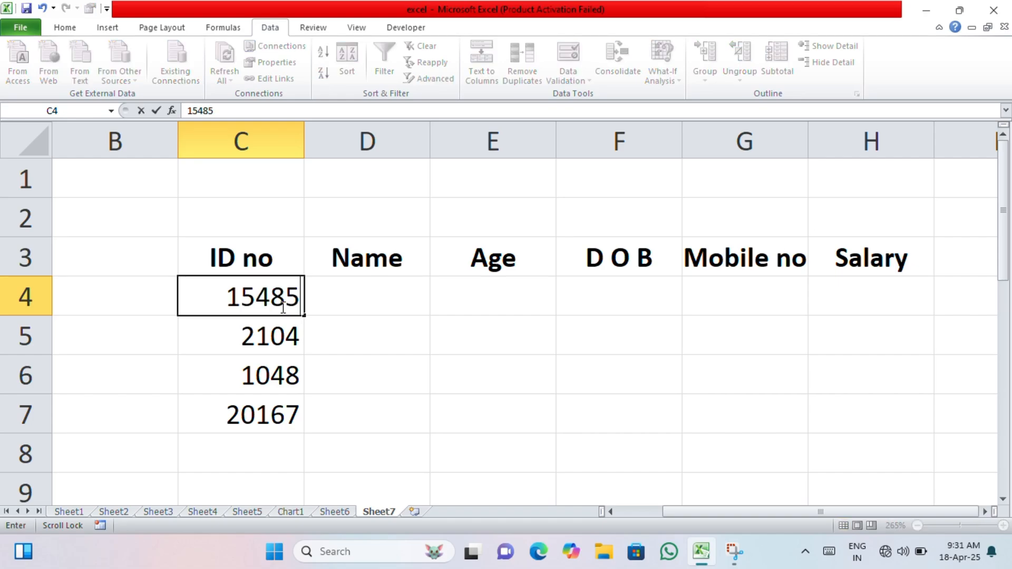
key(Return)
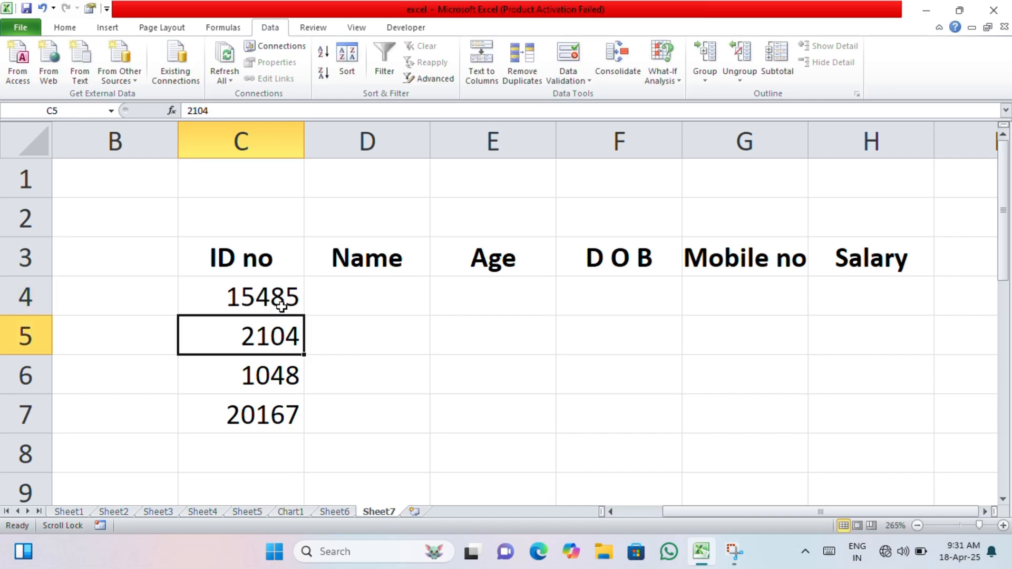
key(Right)
key(Left)
text(1000000)
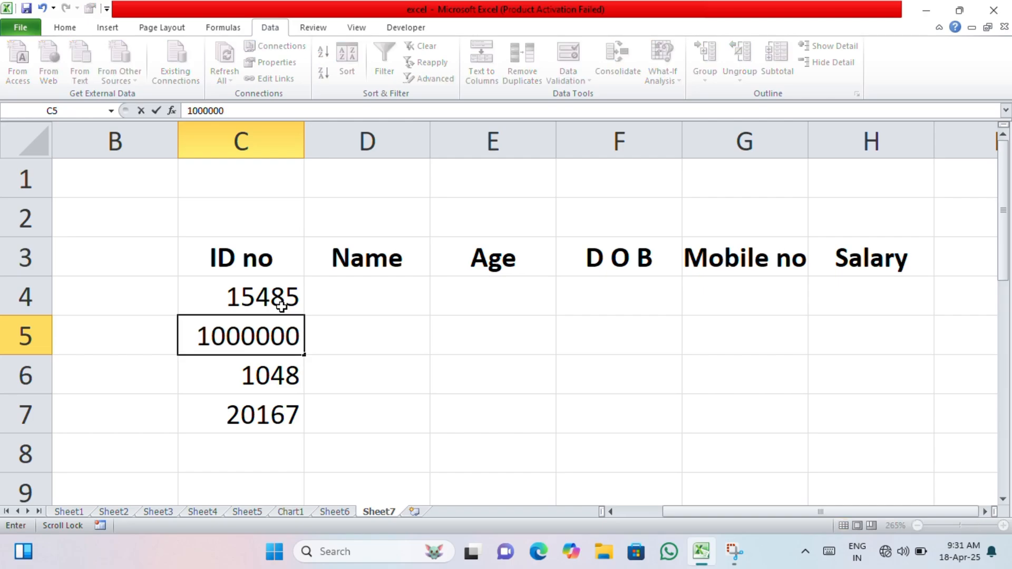
key(Return)
Replace C6 with 51240 after the over-limit 5000000 is rejected
key(Delete)
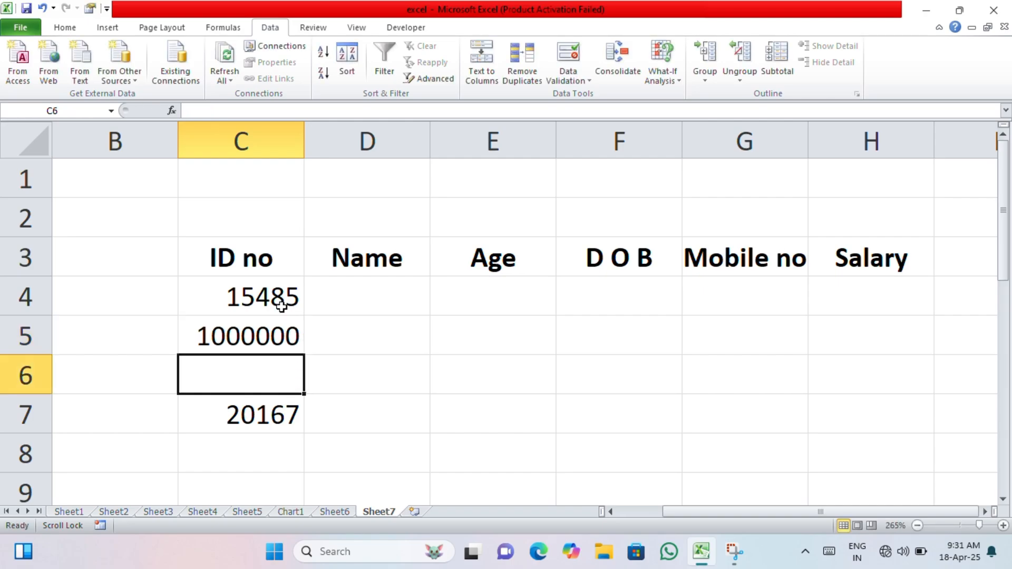
text(5000000)
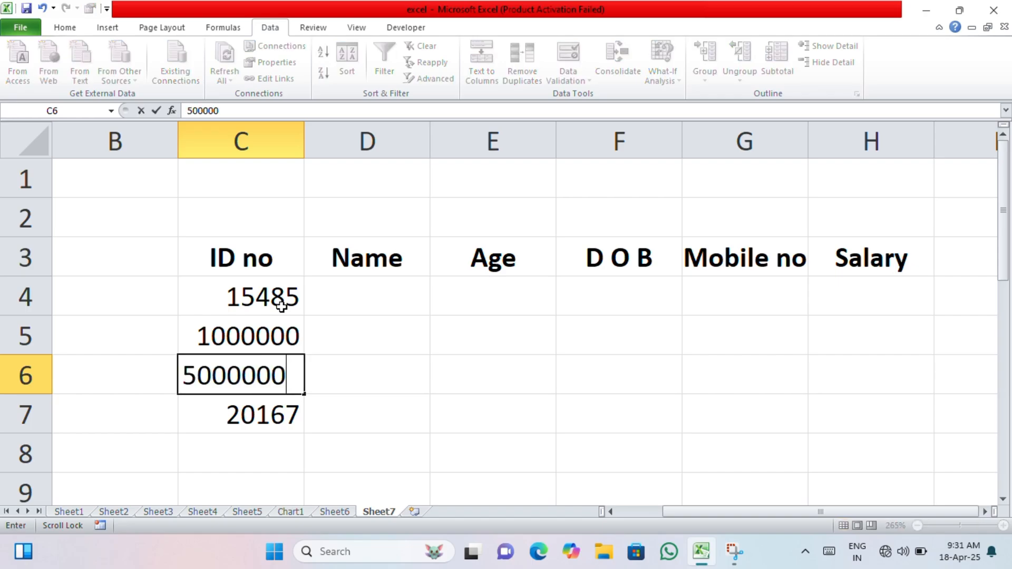
key(Return)
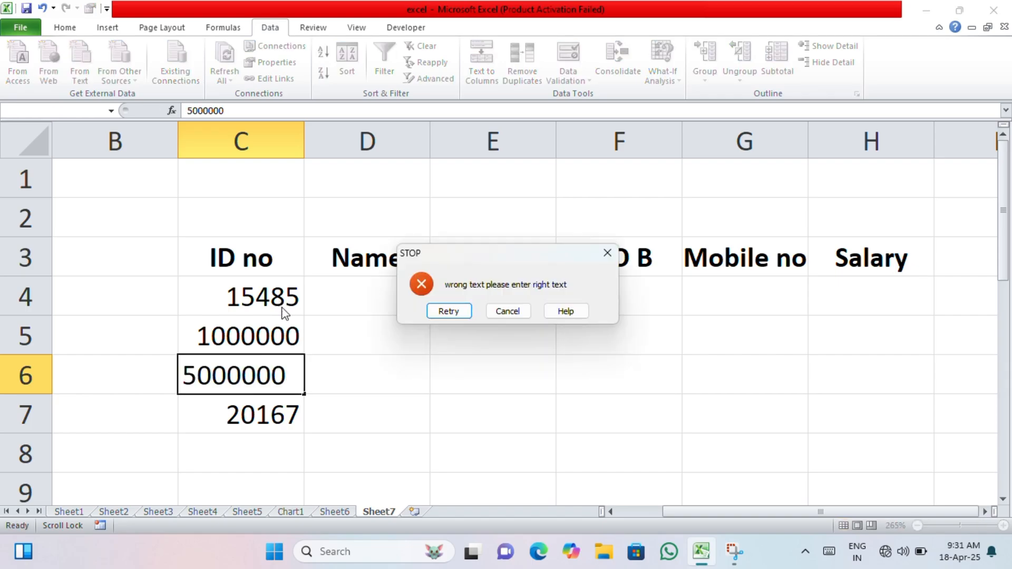
key(Return)
text(51240)
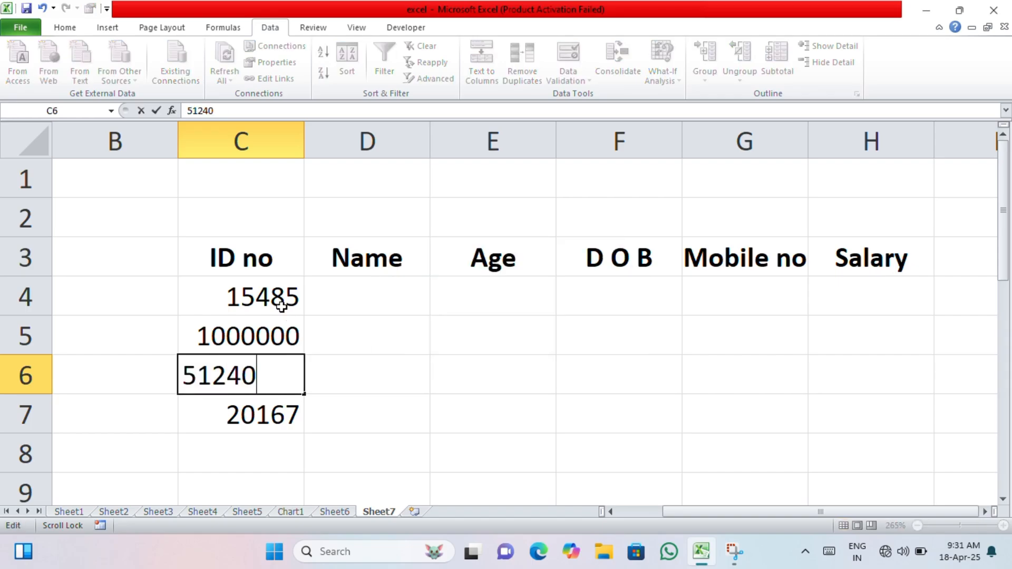
key(Return)
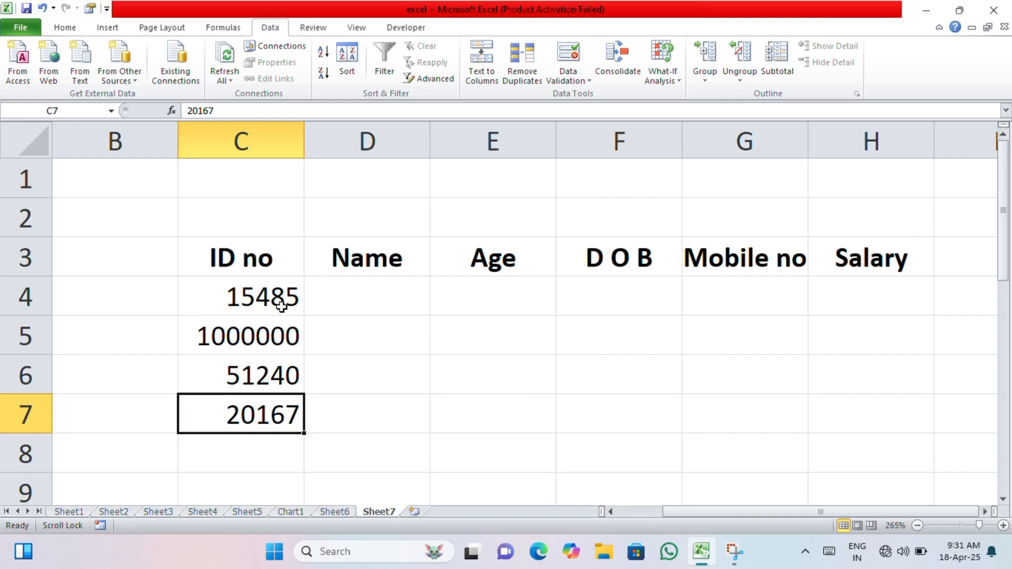
Change the ID in C5 to 642814
click(278, 330)
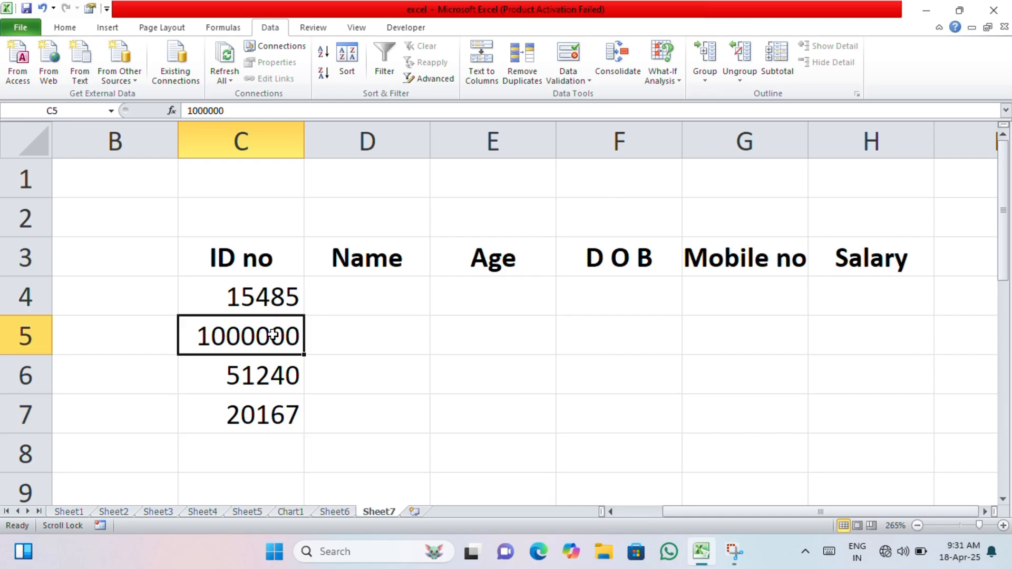
text(642814)
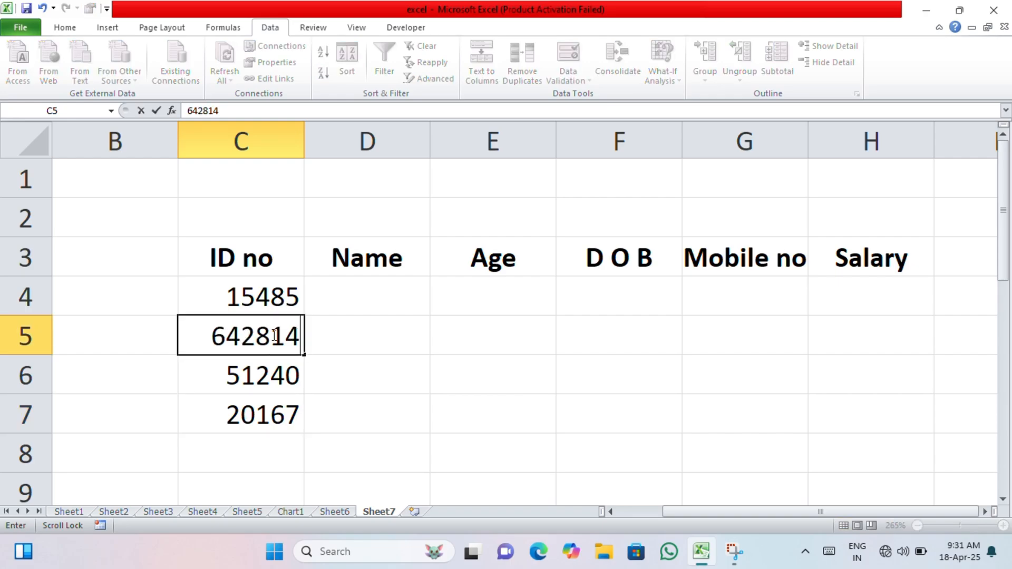
key(Return)
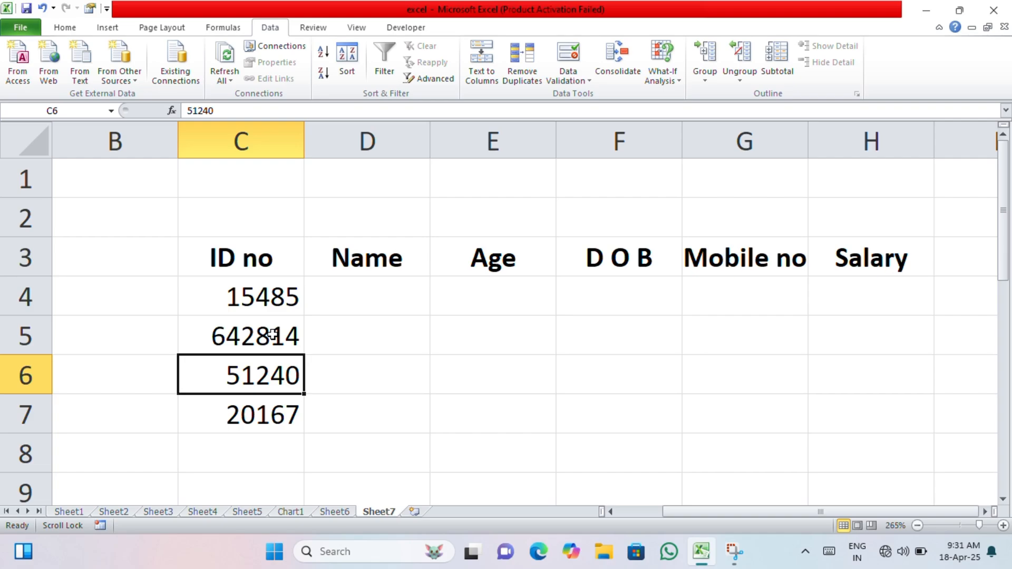
click(339, 296)
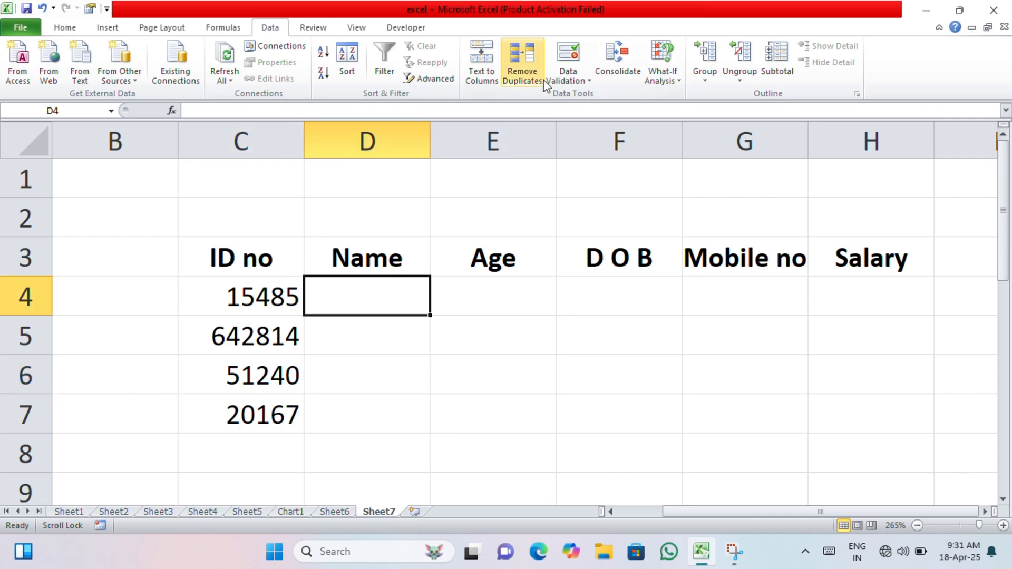
click(559, 81)
click(574, 97)
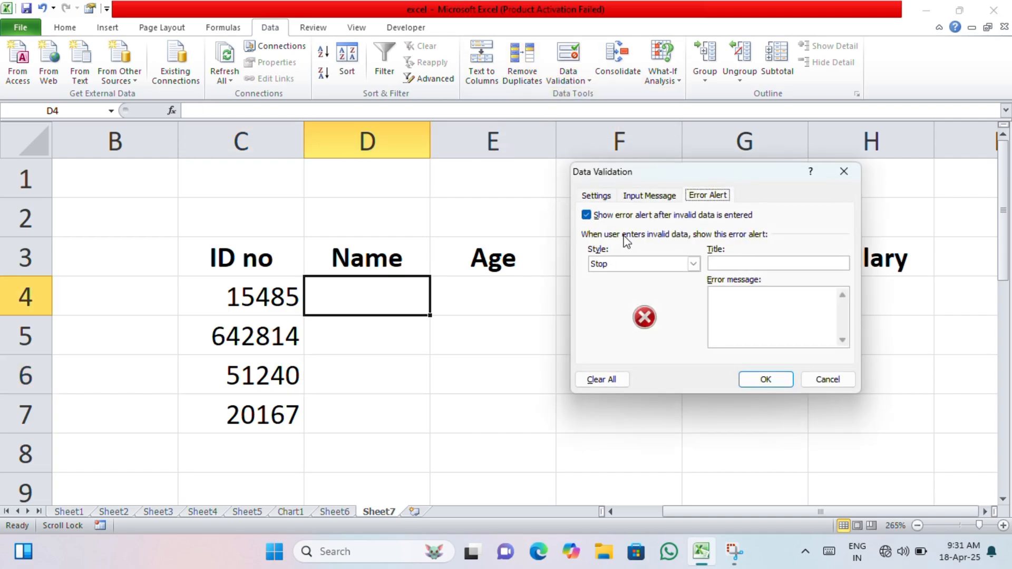
click(605, 199)
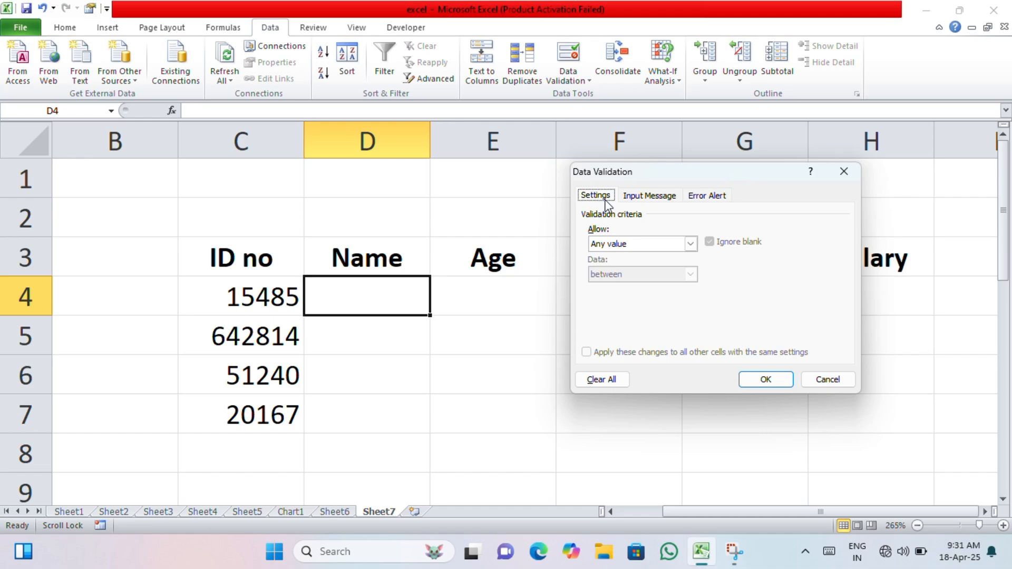
click(640, 244)
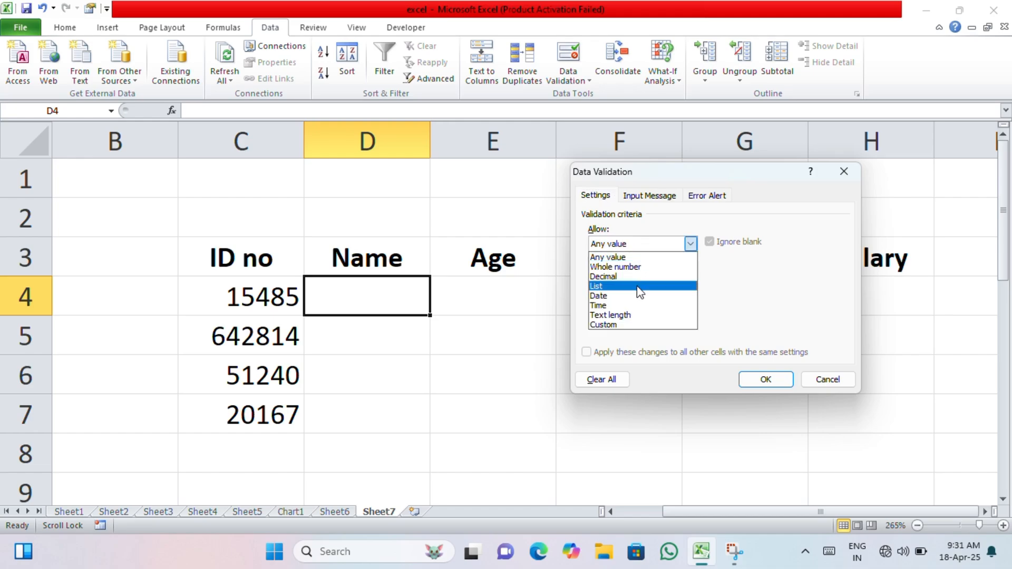
click(626, 323)
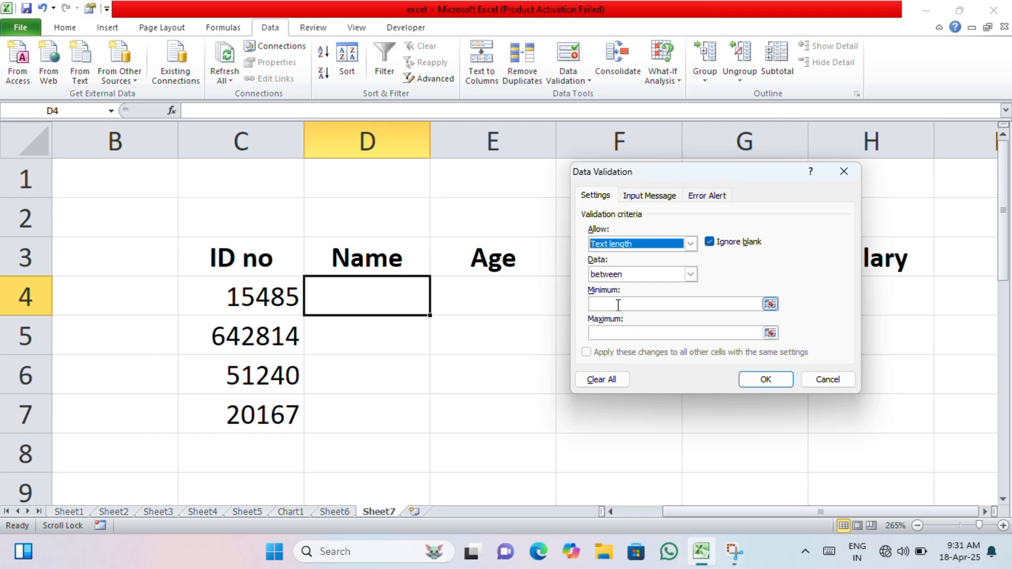
click(826, 379)
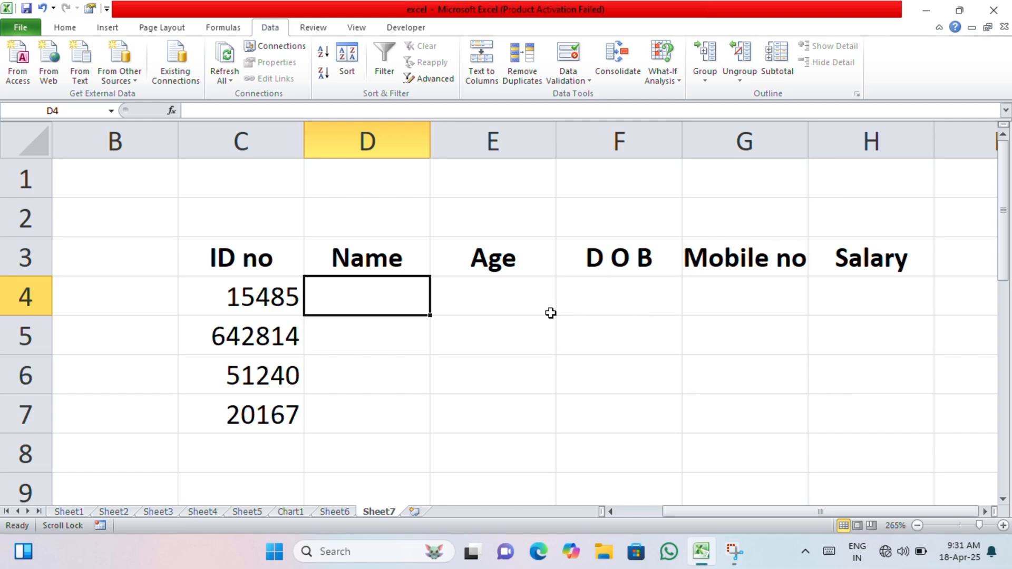
Type the four employee names into cells D4 to D7
text(suraj)
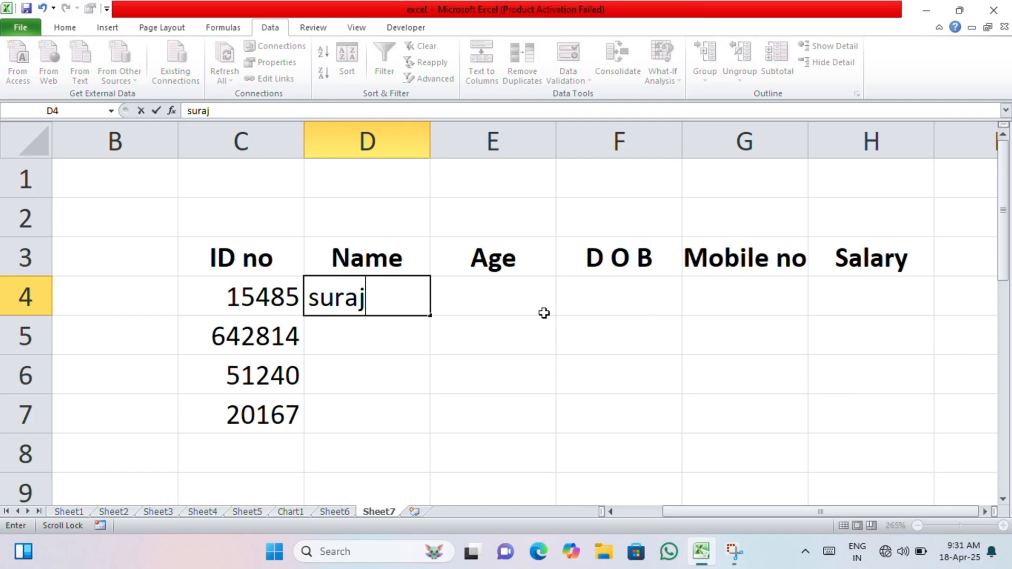
scroll(544, 313, down, 1)
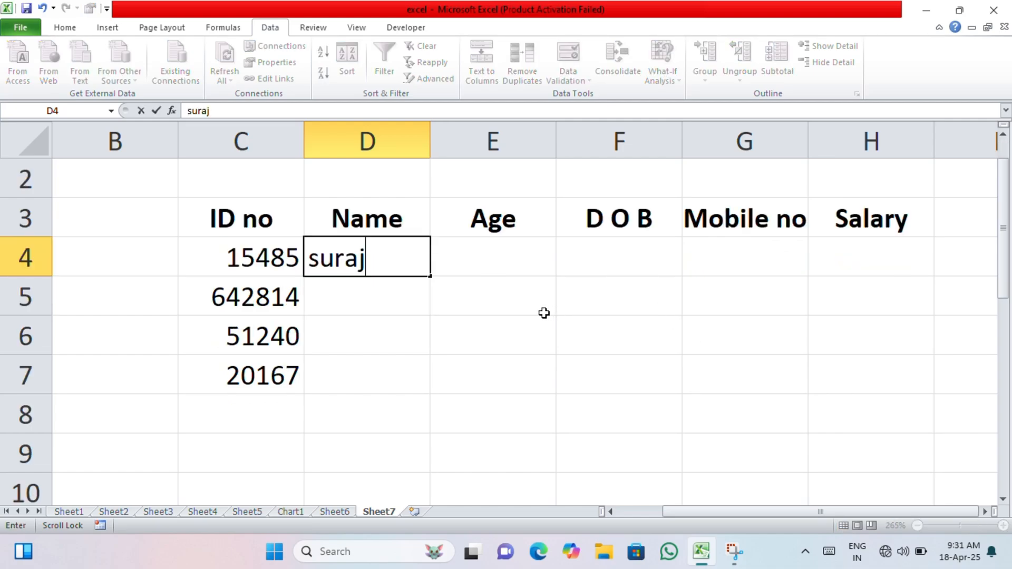
click(368, 299)
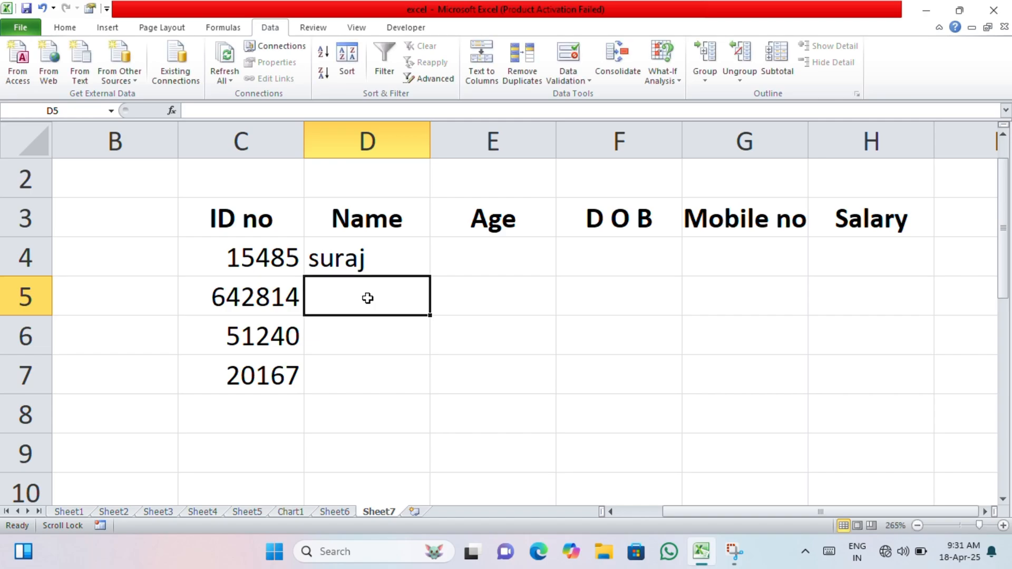
text(raja)
scroll(368, 298, down, 1)
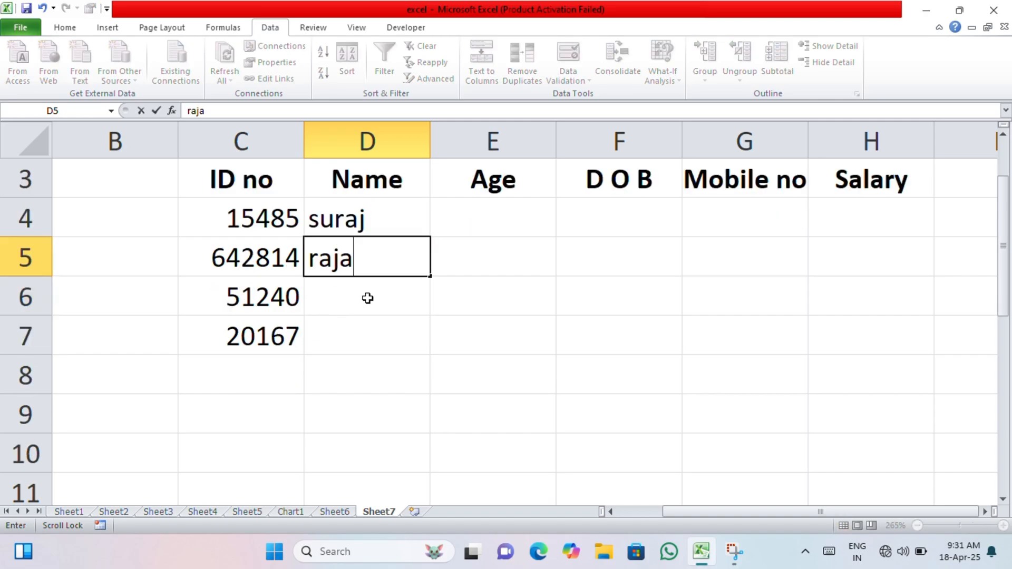
click(368, 299)
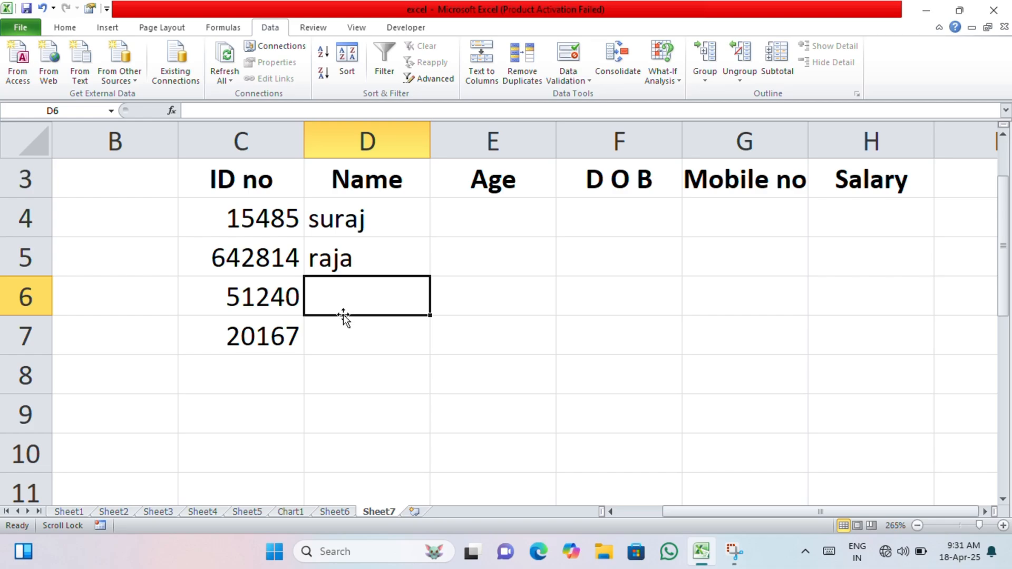
text(karan)
click(369, 336)
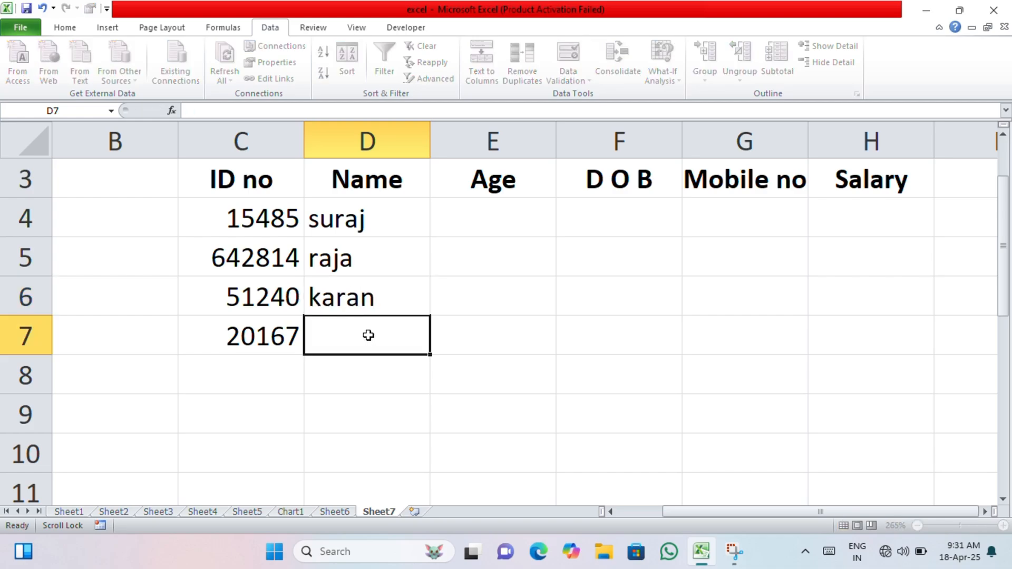
text(sumit)
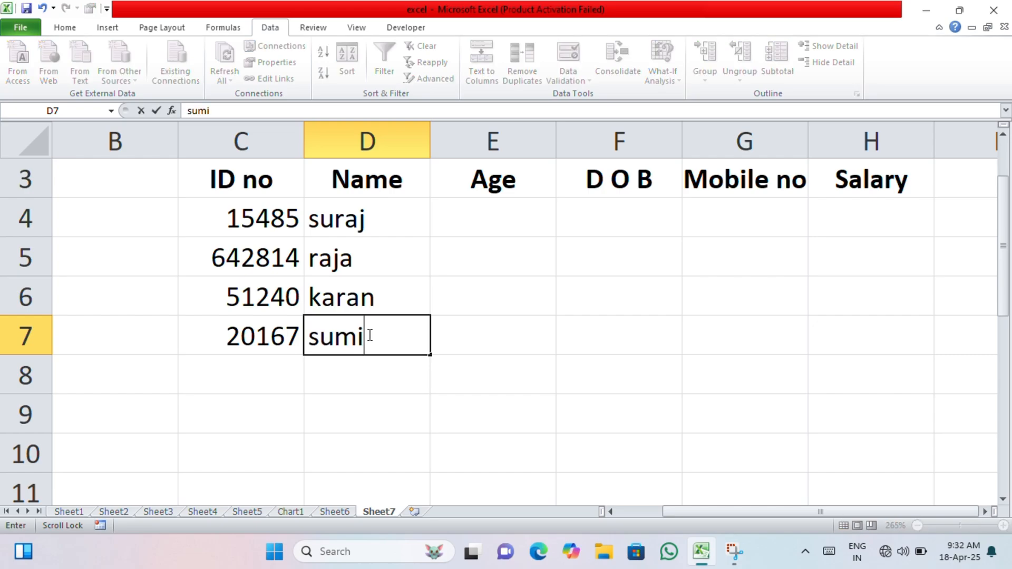
click(473, 232)
Select the Age cells E4:E7 and try Time in Data Validation, then cancel
scroll(473, 235, up, 1)
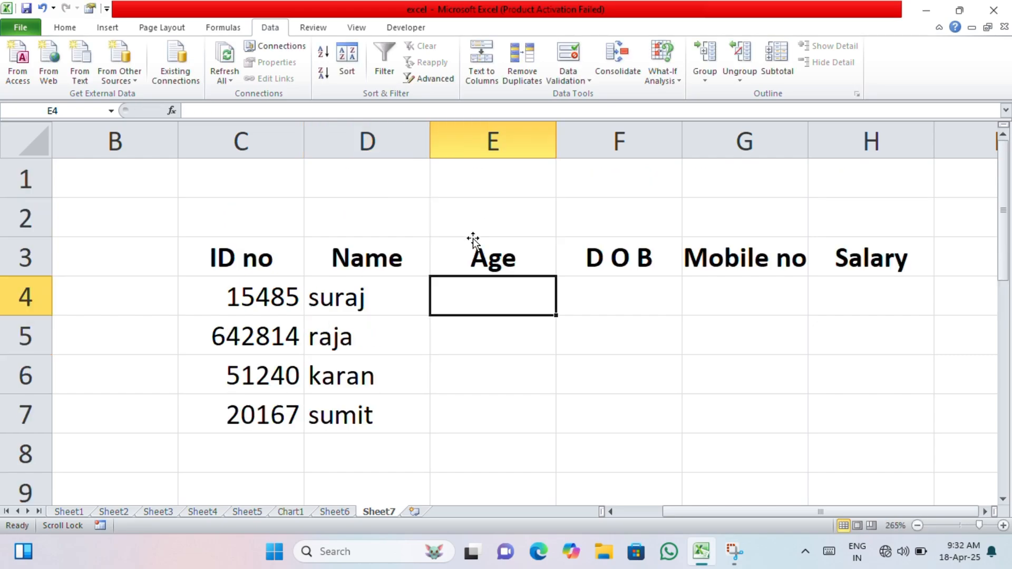
scroll(471, 243, down, 1)
scroll(471, 244, up, 1)
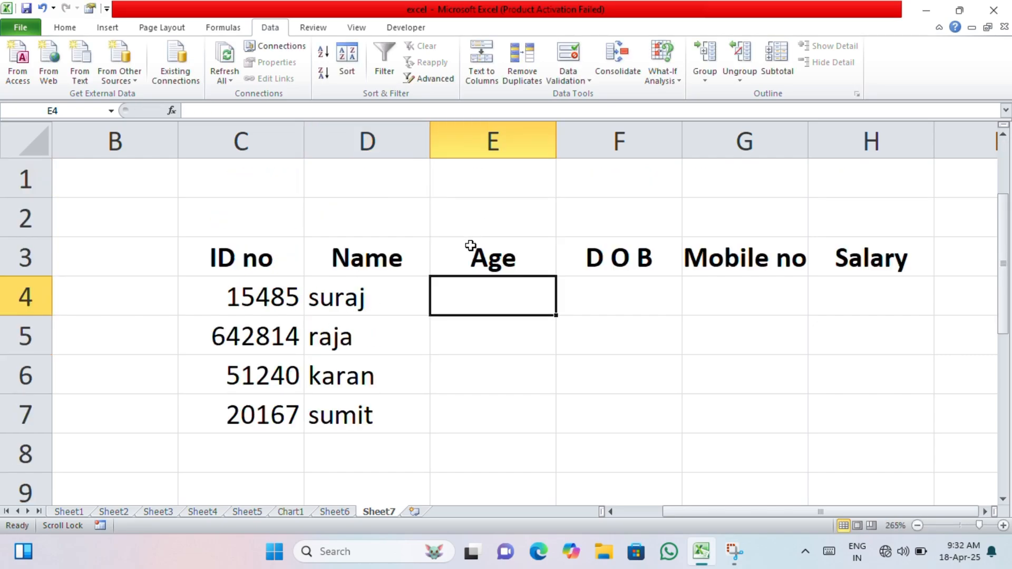
drag(478, 302, 483, 409)
click(568, 89)
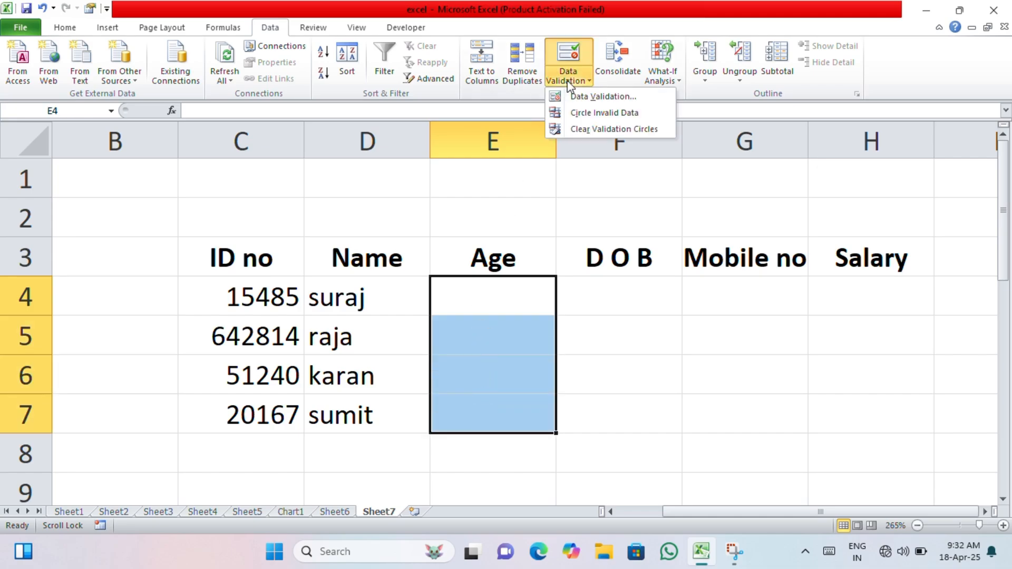
click(583, 96)
click(650, 244)
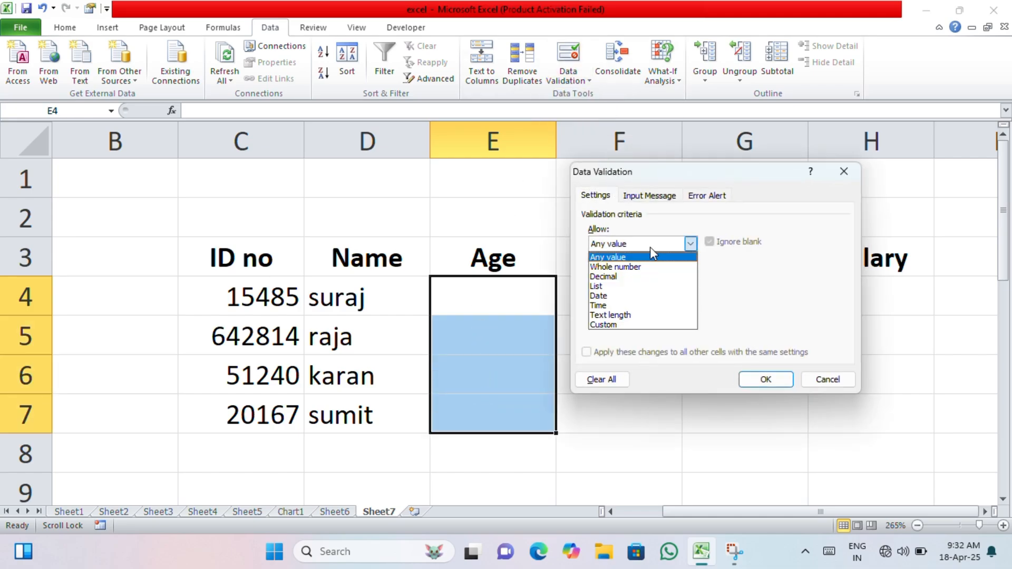
click(633, 306)
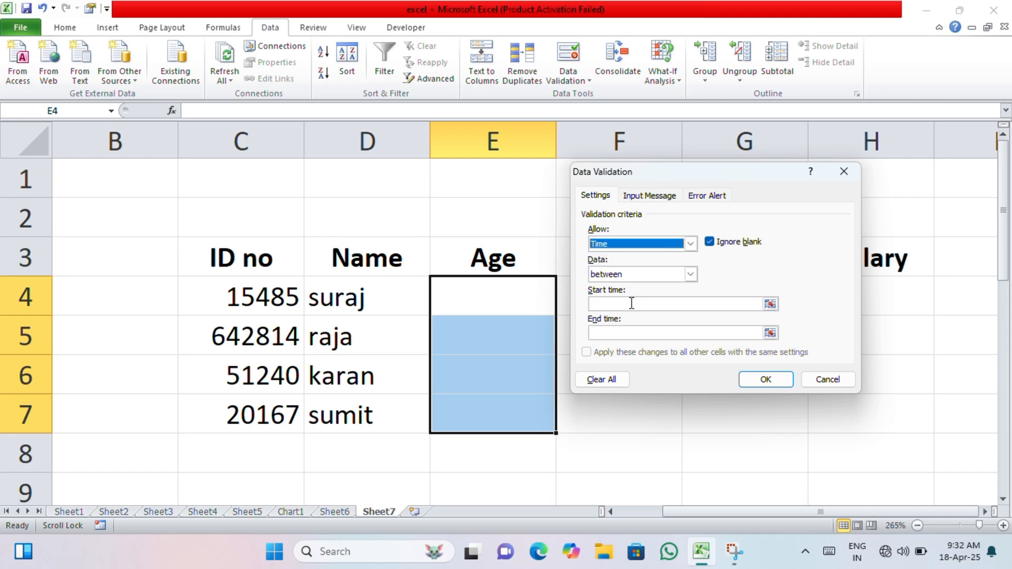
click(828, 379)
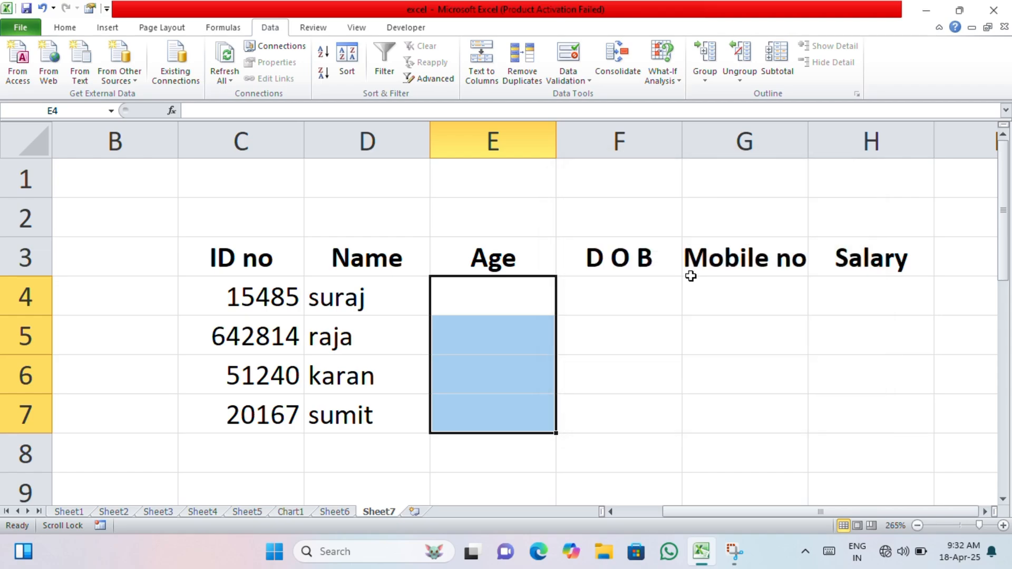
Restrict the Age cells to Date values between 18 and 35
click(566, 65)
click(630, 243)
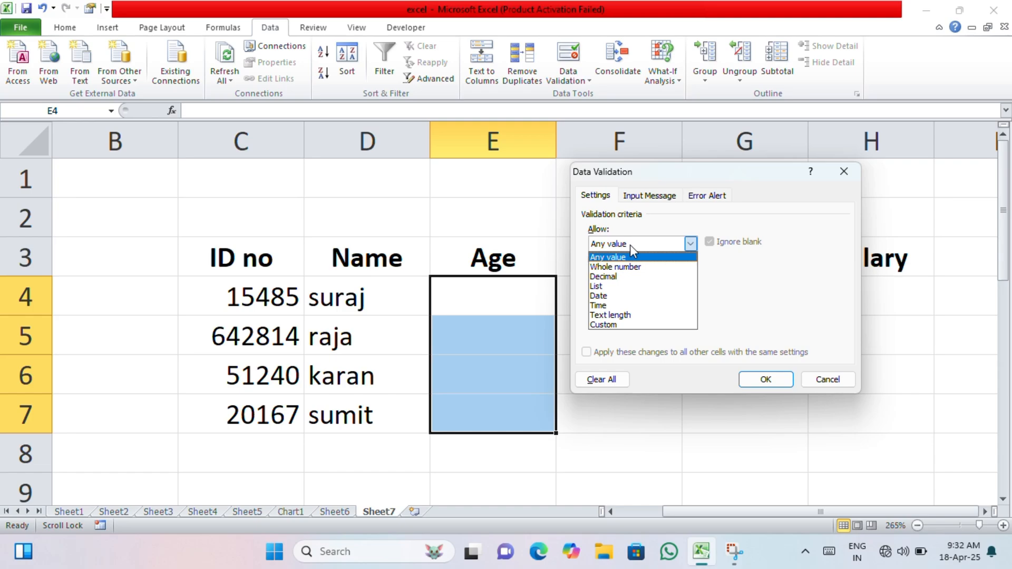
click(627, 296)
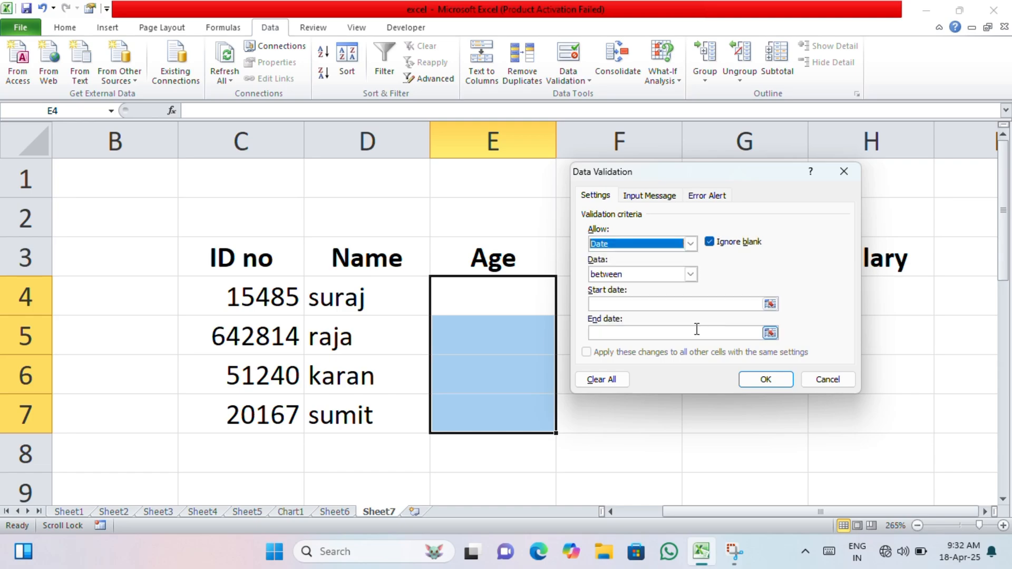
click(673, 304)
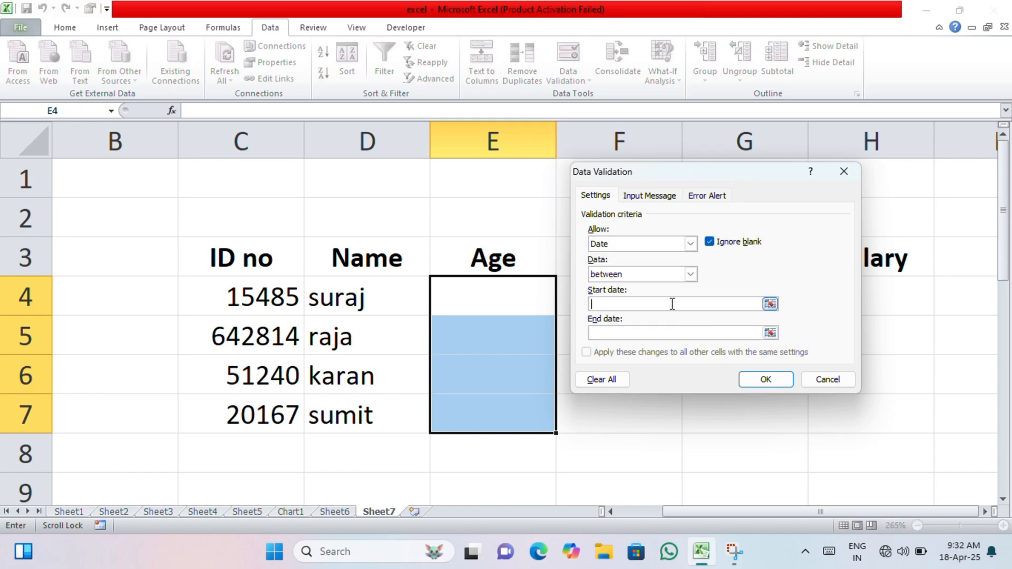
text(18)
click(700, 336)
text(35)
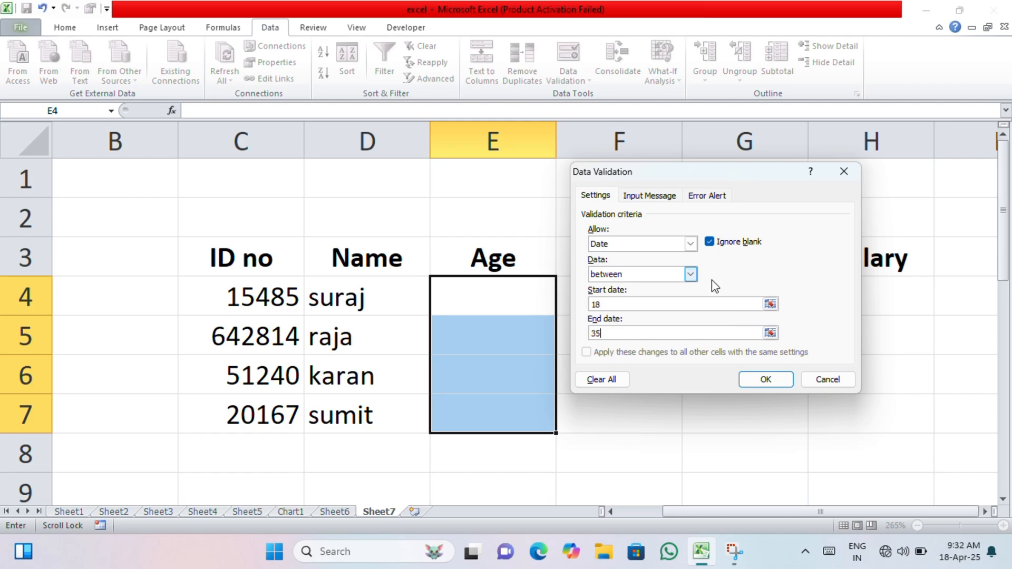
Add a stop error alert titled 'stop' reading 'Wrong Age' and apply the rule
click(648, 196)
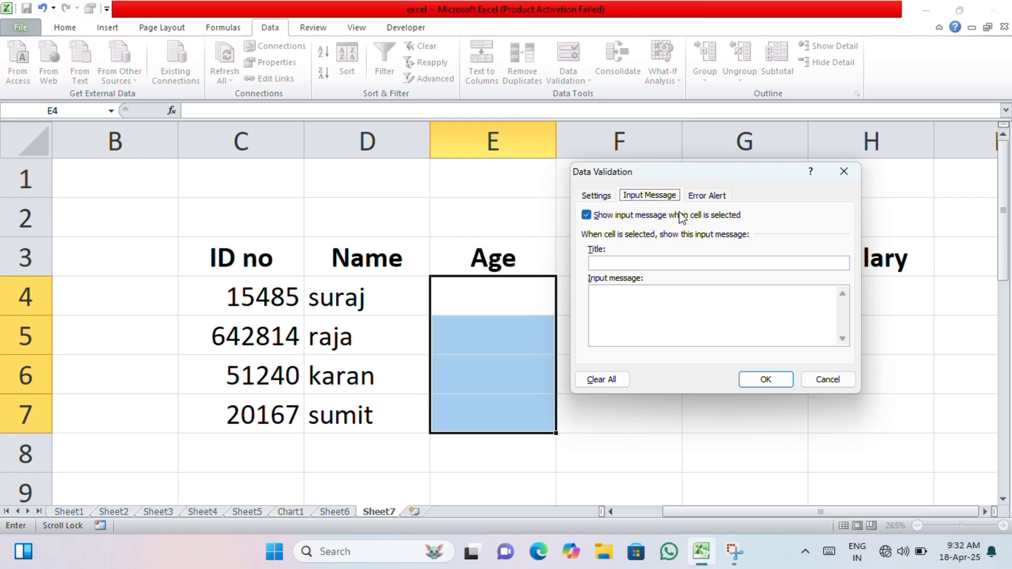
click(701, 197)
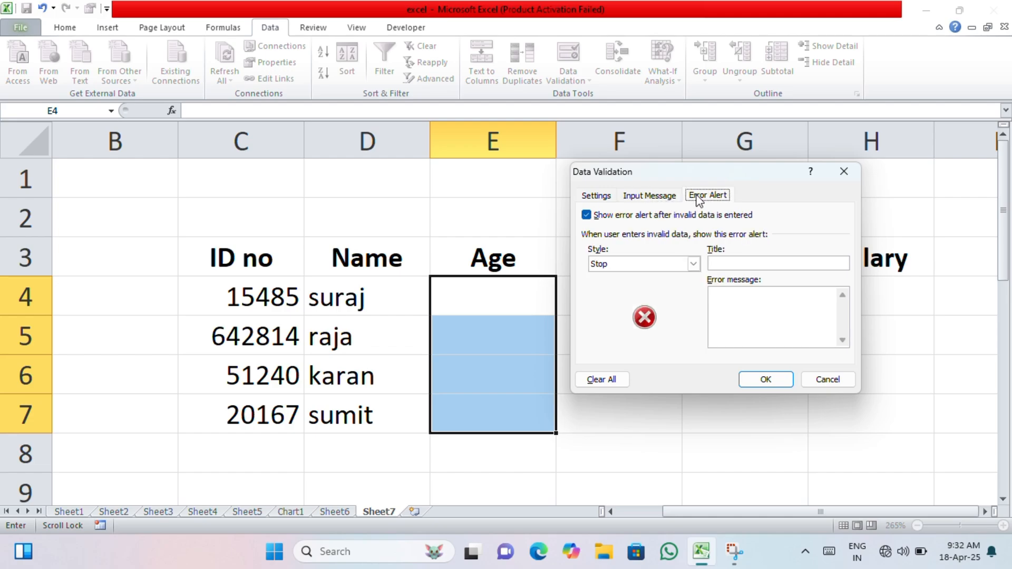
click(732, 264)
text(stop)
click(720, 299)
text(Wrong Age)
click(767, 379)
click(529, 305)
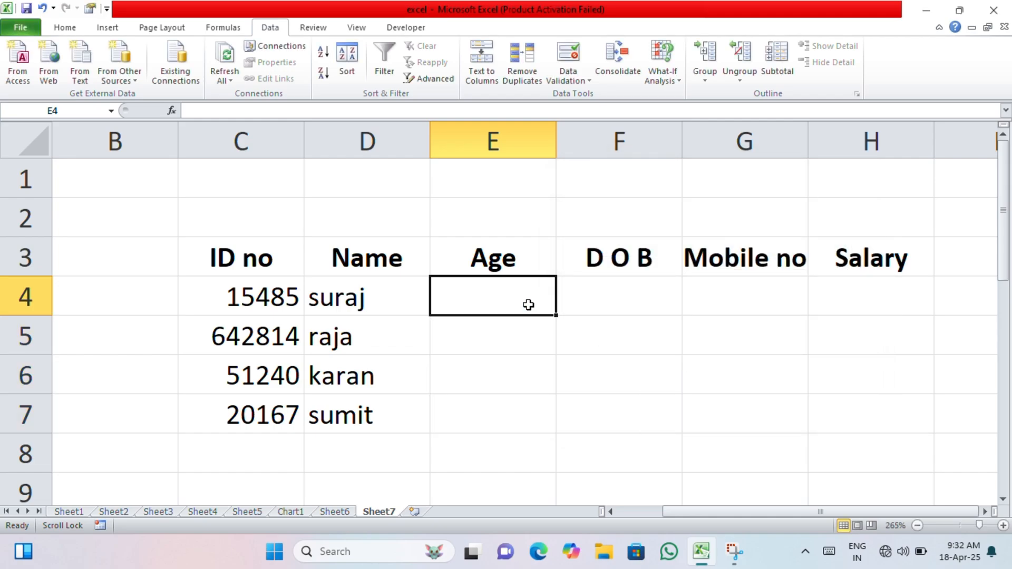
Enter ages 18 and 35 in E4–E5 after 17 and 54 are rejected
text(17)
key(Return)
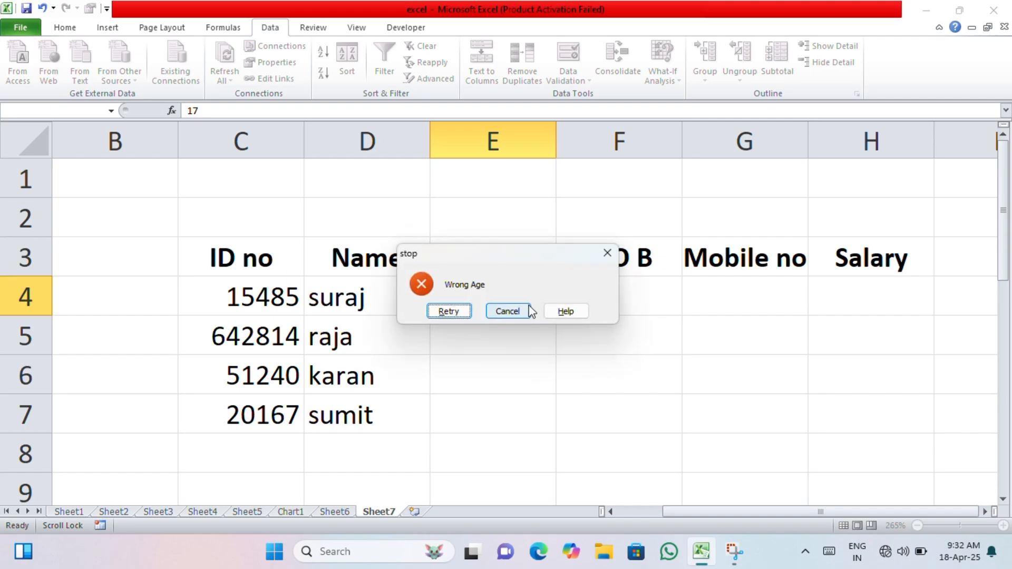
key(Return)
text(18)
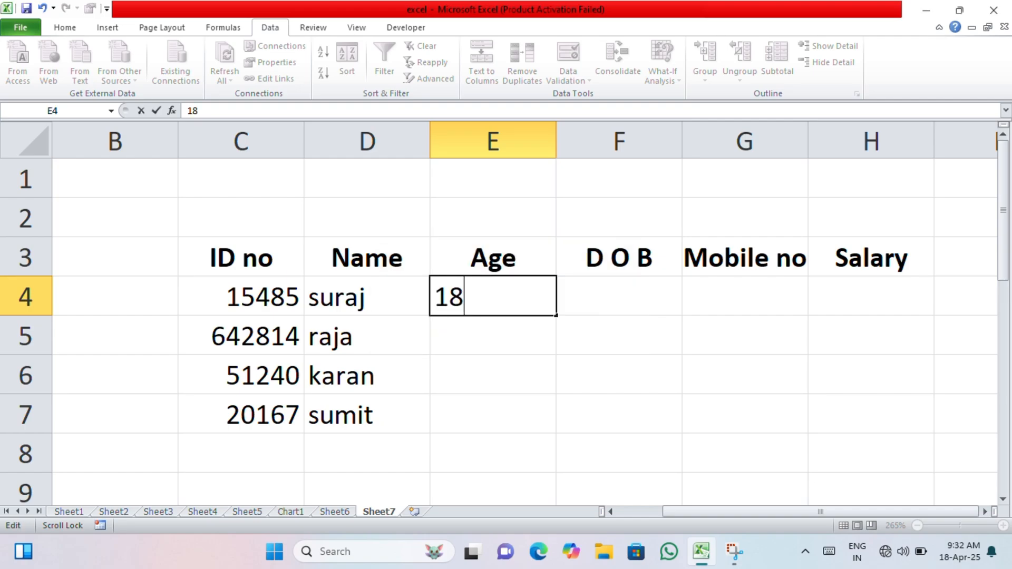
key(Return)
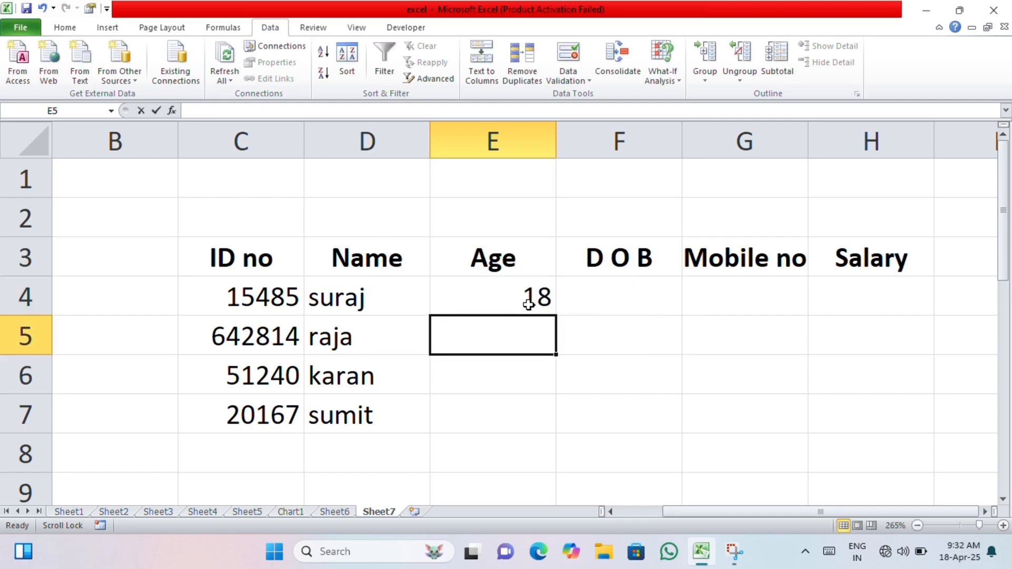
text(54)
key(Return)
key(Return)
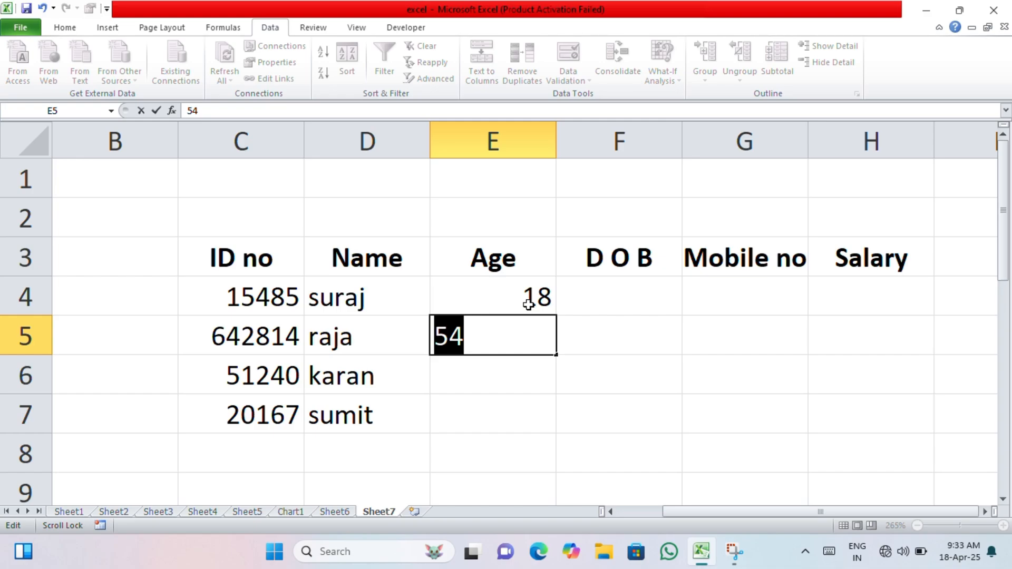
text(35)
key(Return)
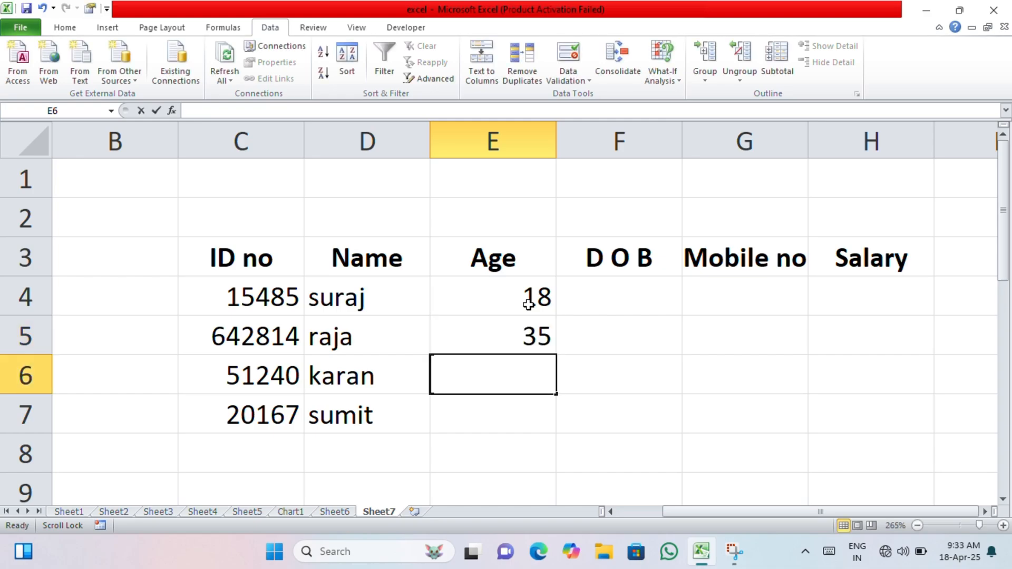
text(35)
key(Return)
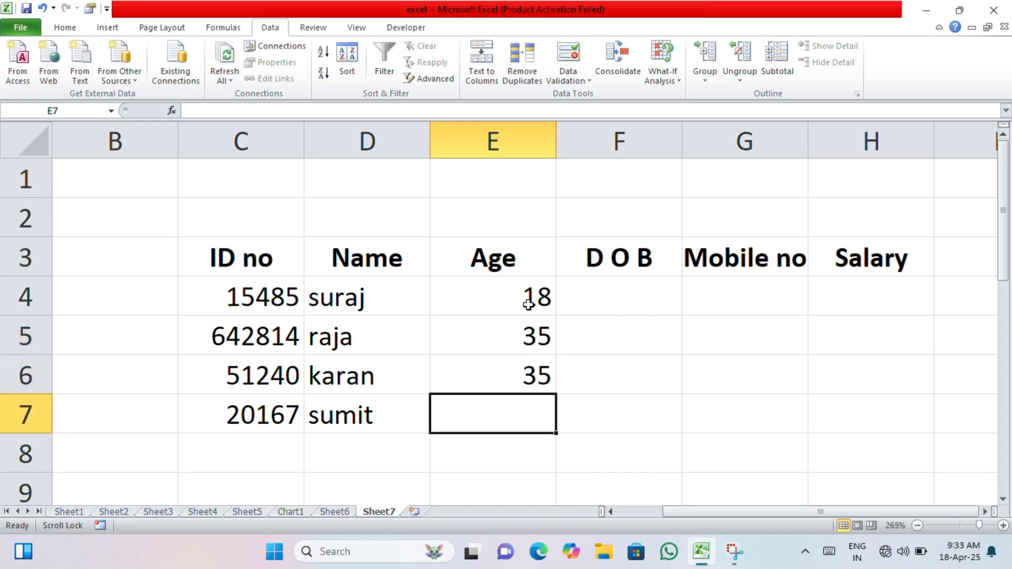
Enter ages 20 in E6 and 19 in E7 after 11, 67 and 57 are rejected
click(529, 368)
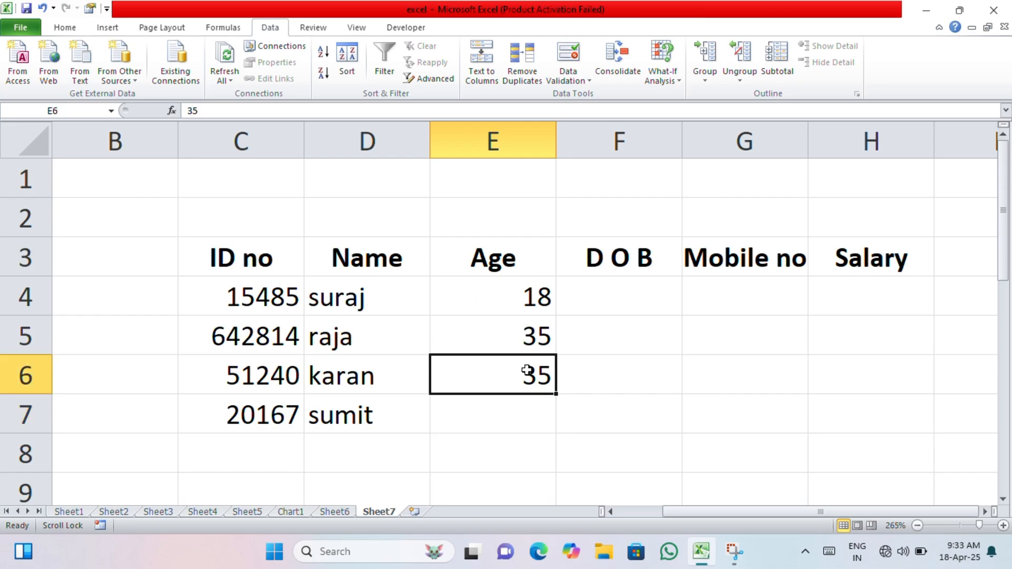
text(11)
key(Return)
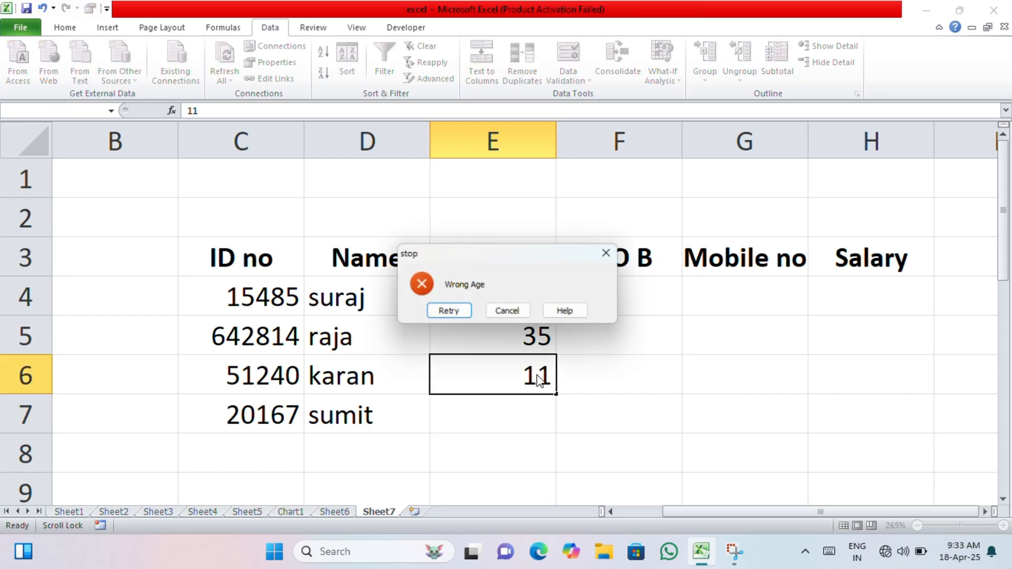
click(501, 311)
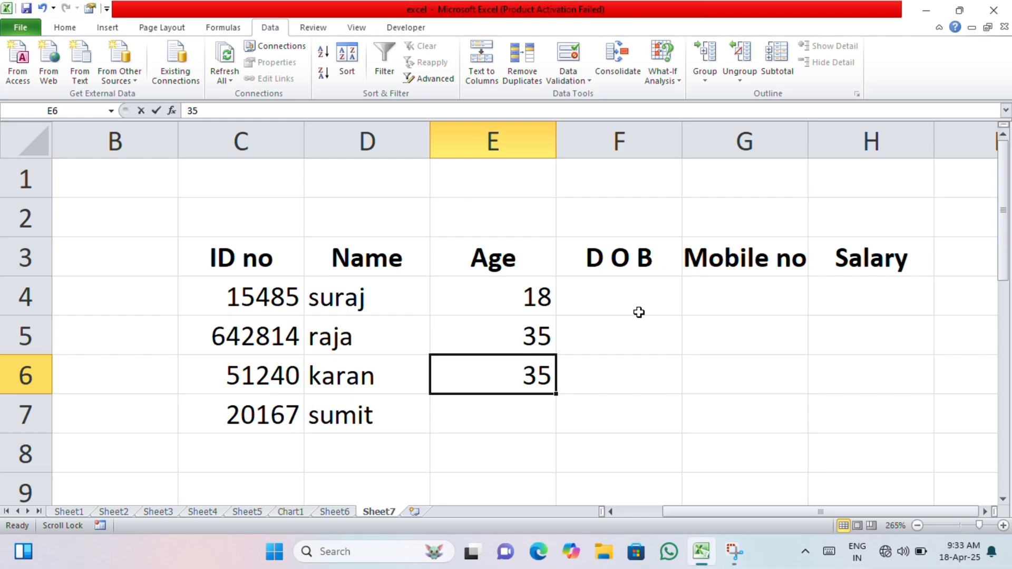
text(67)
key(Return)
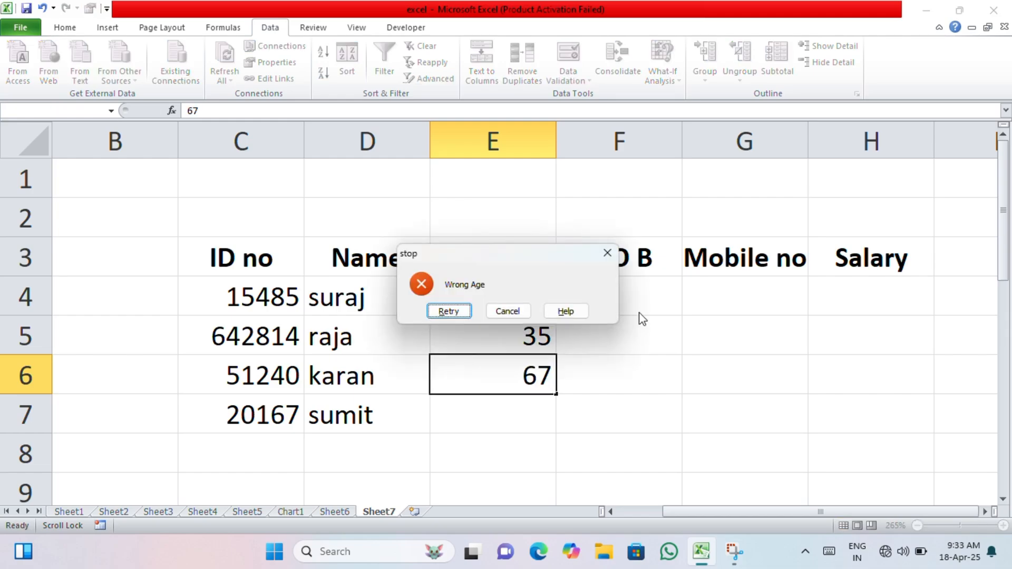
key(Return)
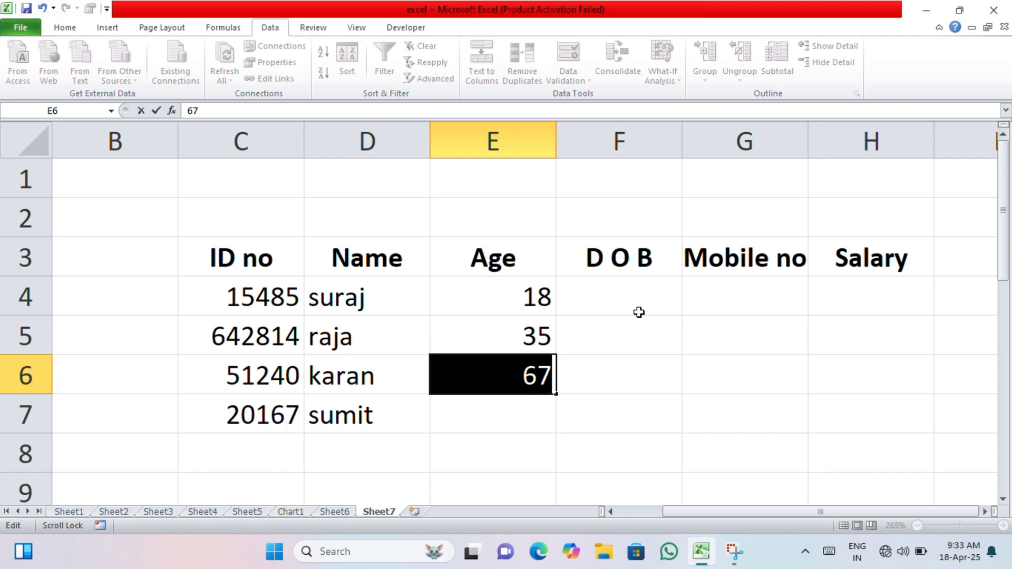
text(20)
key(Return)
text(5)
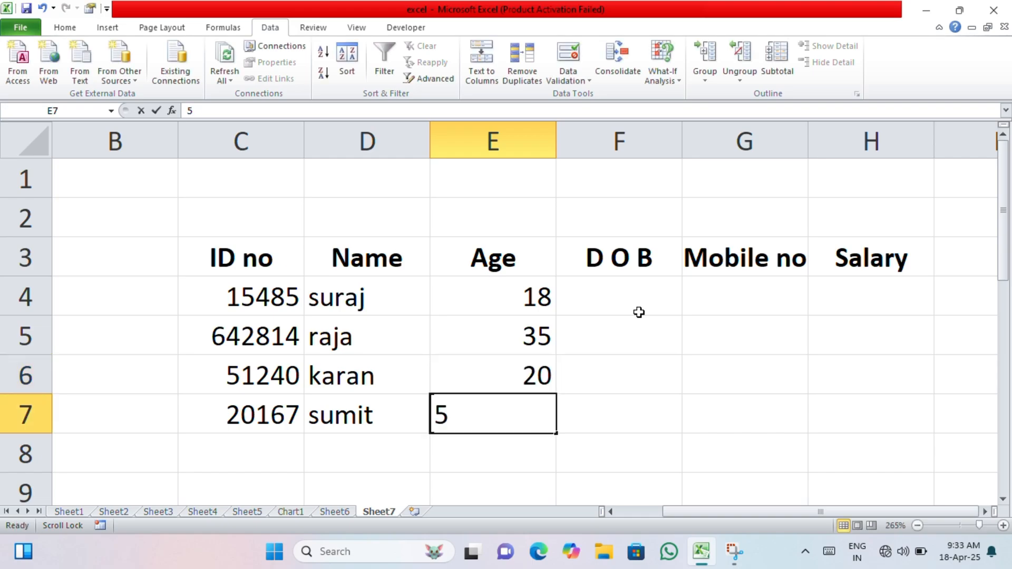
text(7)
key(Return)
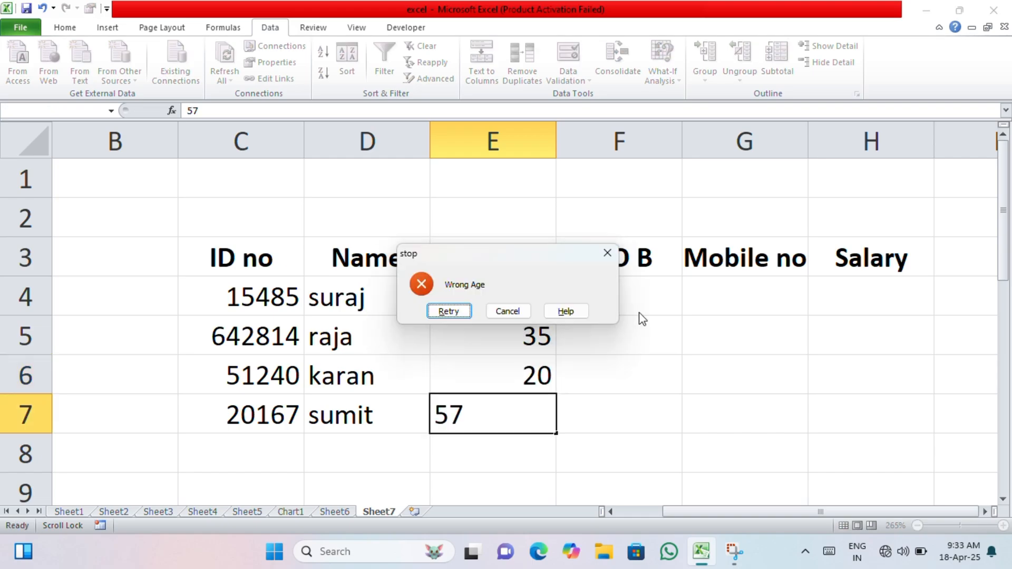
key(Return)
text(19)
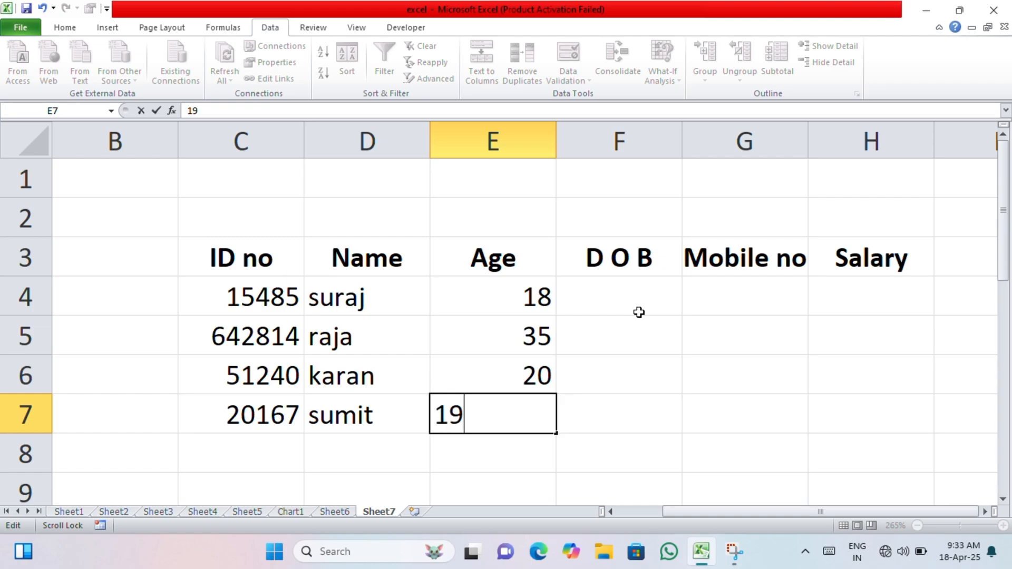
key(Return)
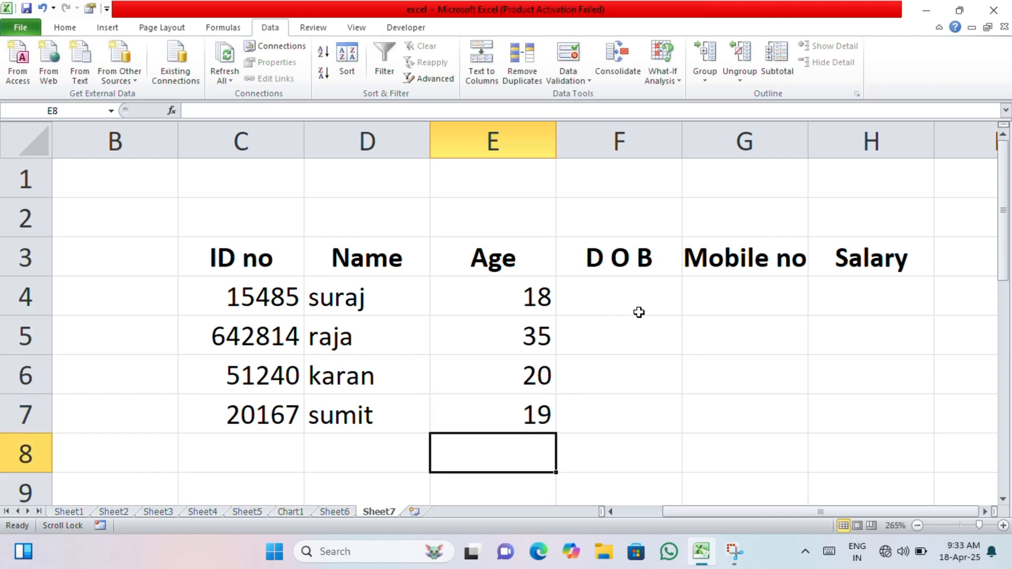
Select the D O B cells F4:F7 and allow only dates in Data Validation
click(639, 312)
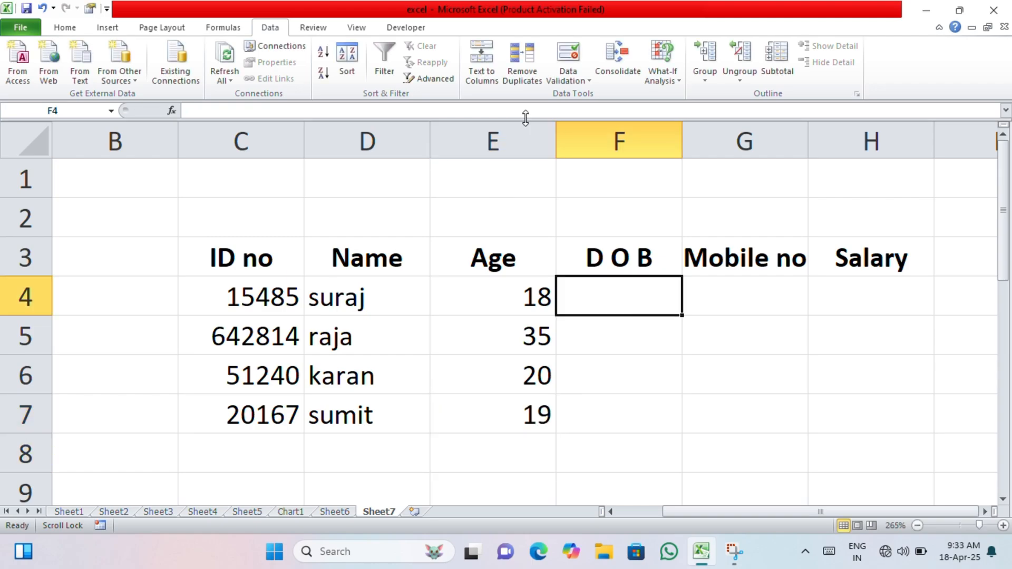
drag(609, 278, 611, 414)
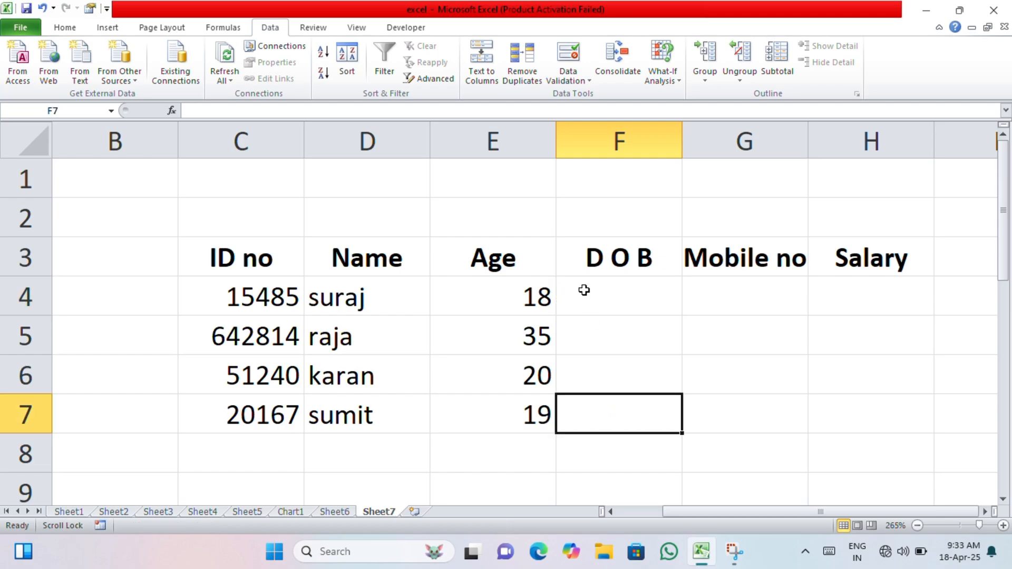
drag(584, 290, 570, 402)
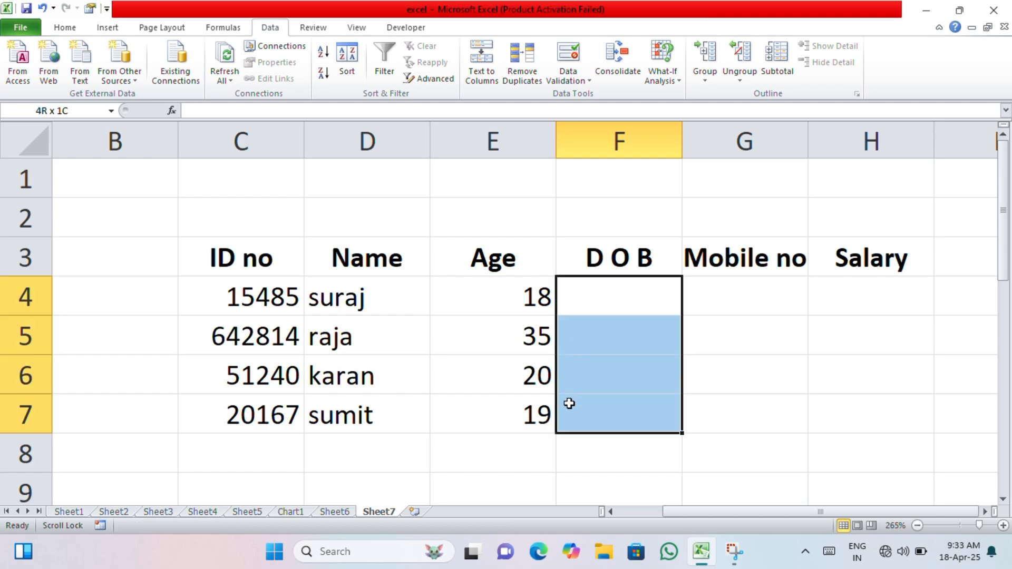
click(580, 80)
click(588, 99)
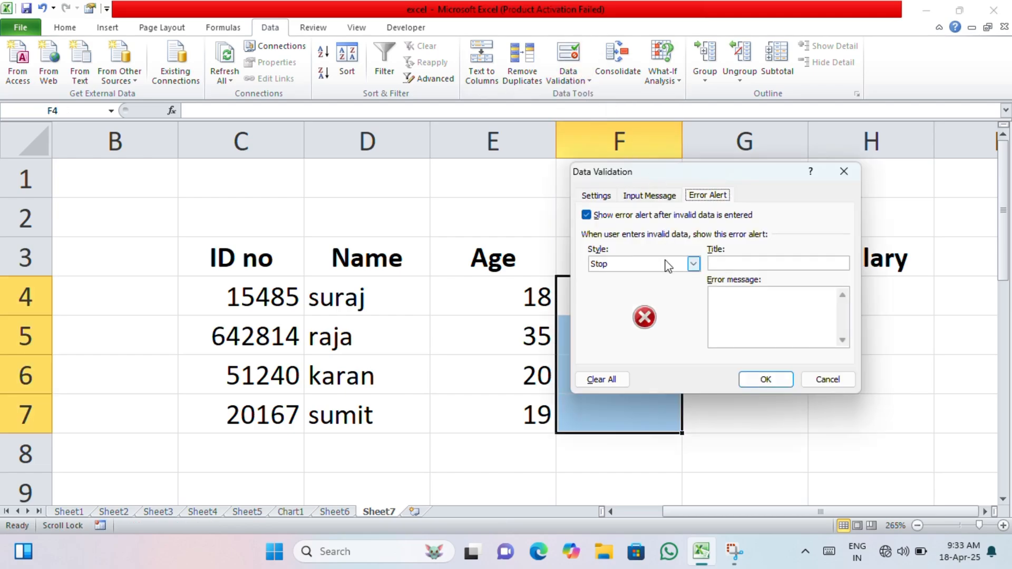
click(601, 197)
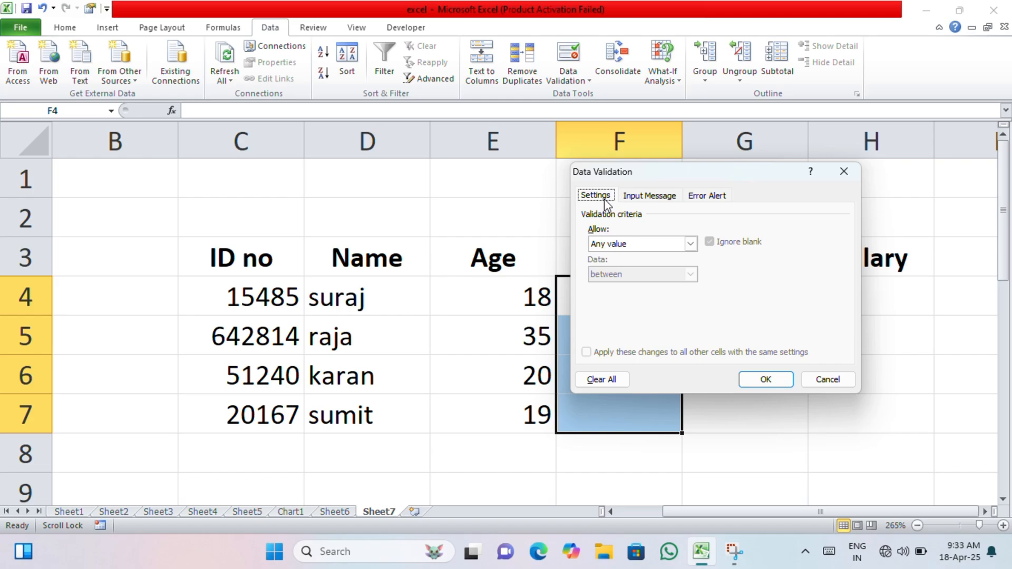
click(686, 245)
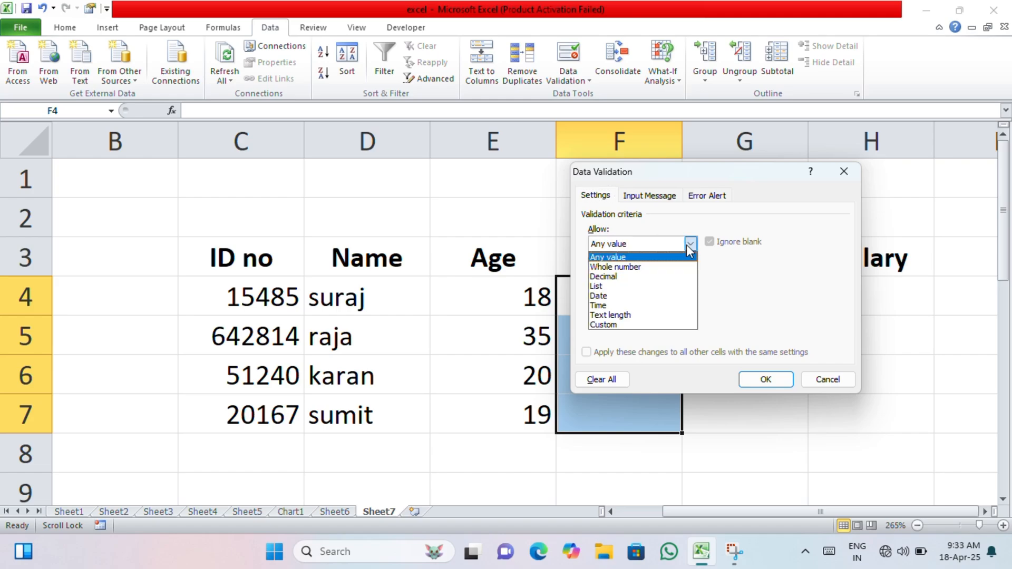
click(659, 298)
Set the allowed date range from 2001 to 2018 and apply it
drag(665, 174, 352, 169)
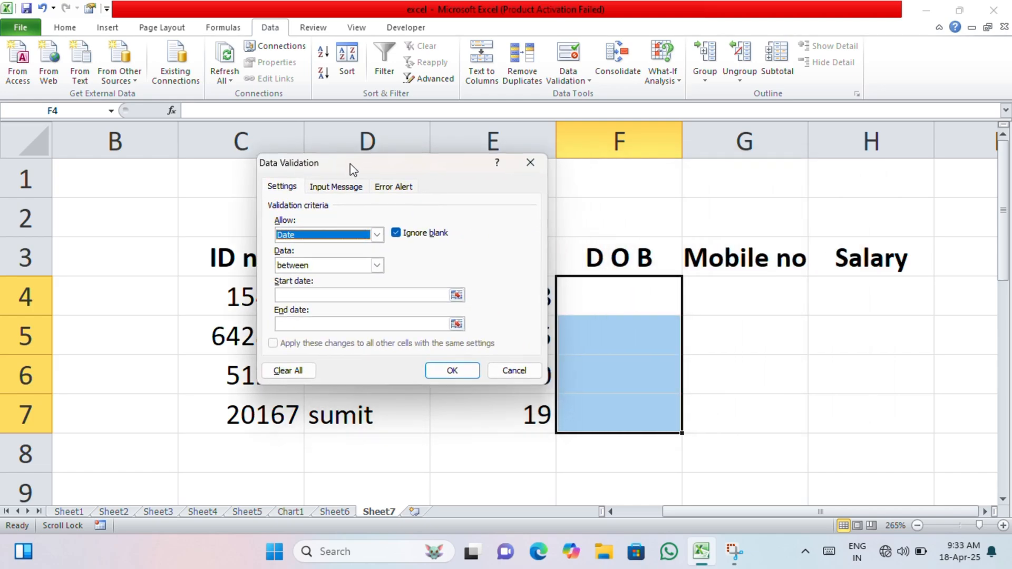
click(366, 295)
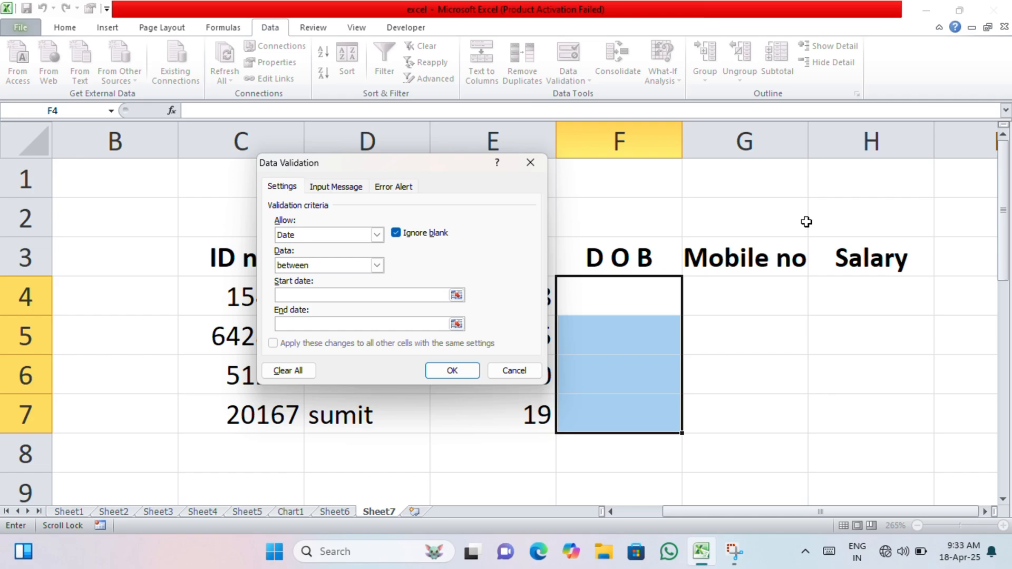
text(2001)
click(357, 323)
text(2018)
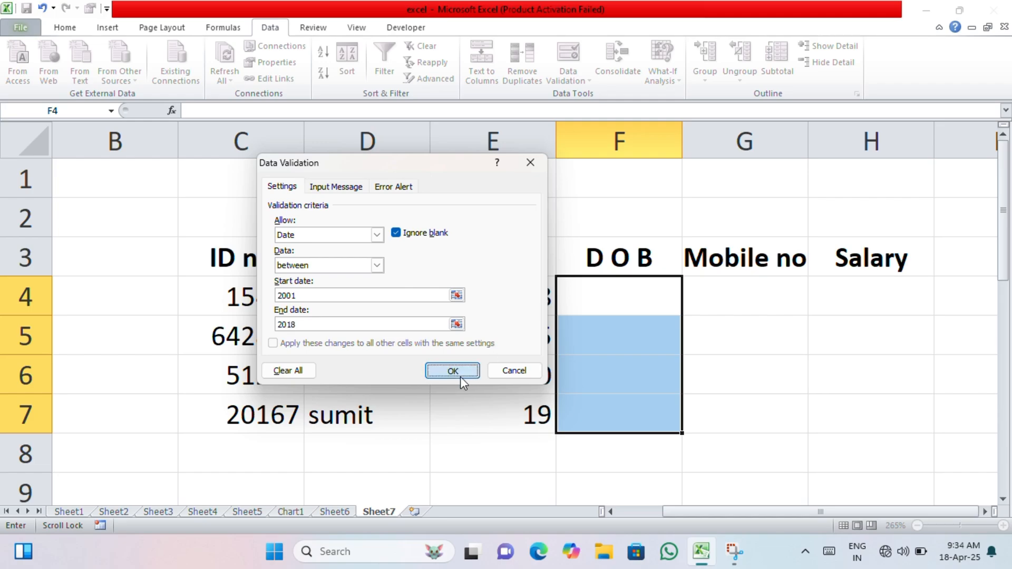
click(453, 371)
click(612, 310)
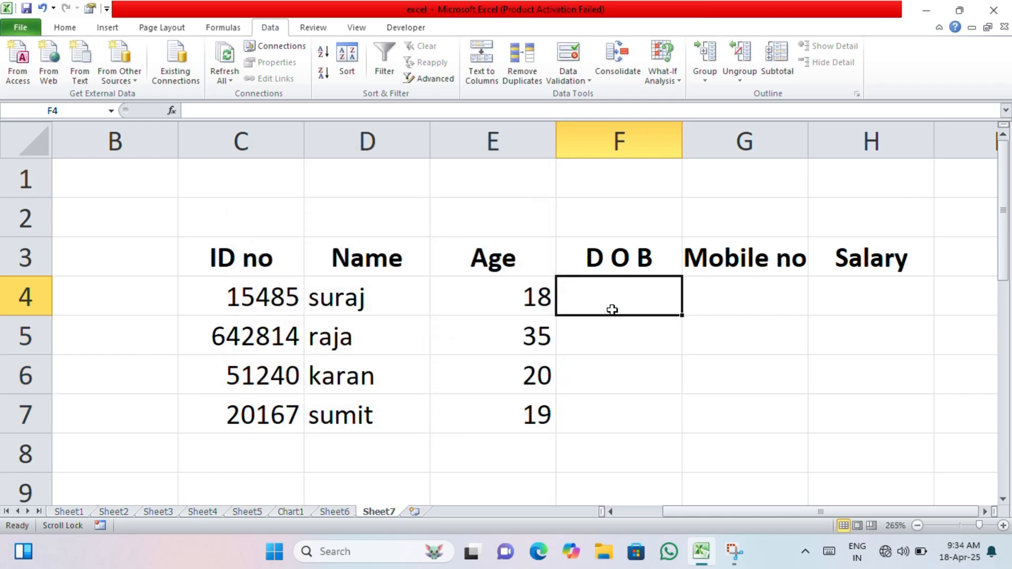
Enter 2001 in F4 and discard the rejected 2000 in F5
text(2001)
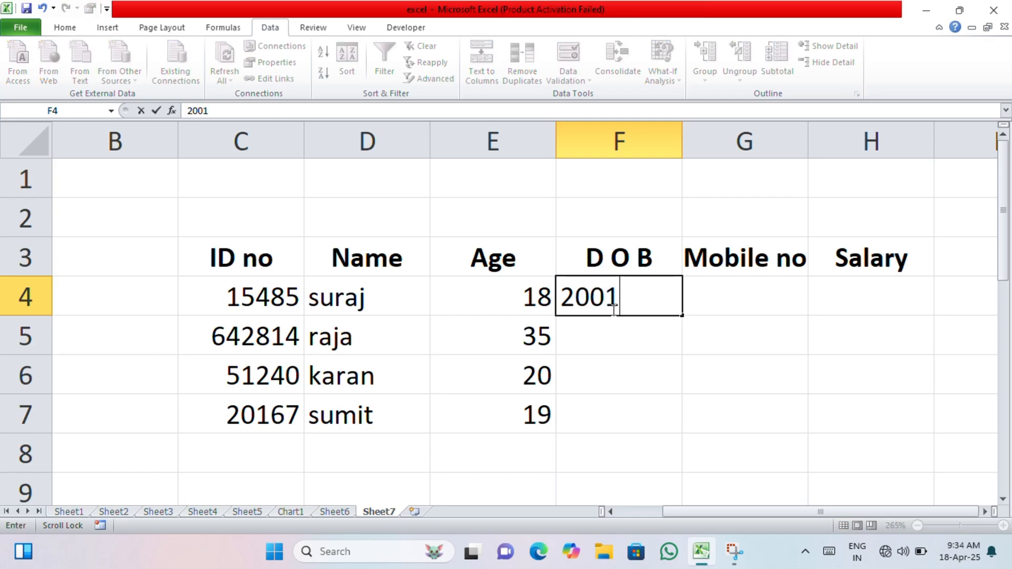
key(Return)
text(2000)
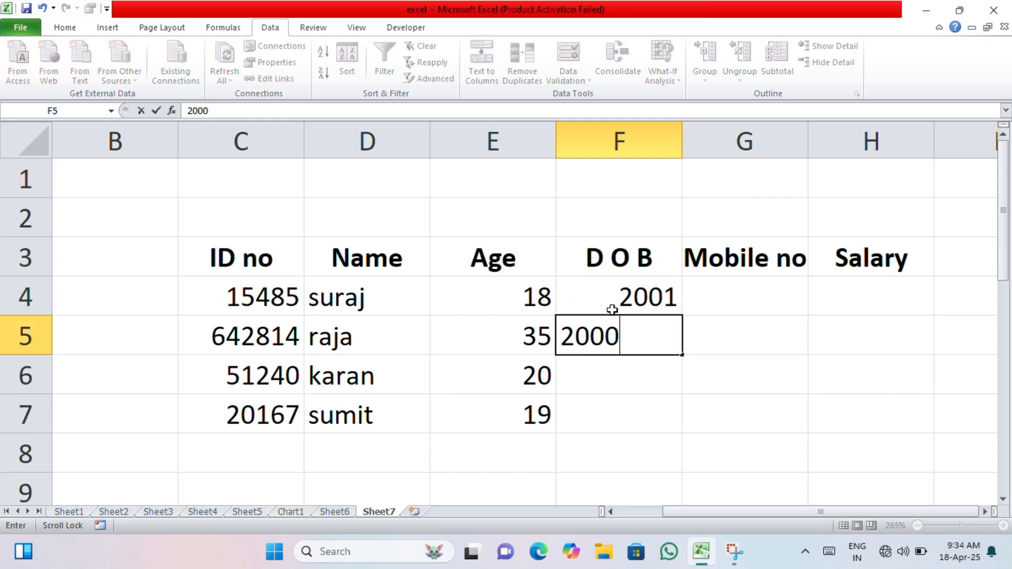
key(Return)
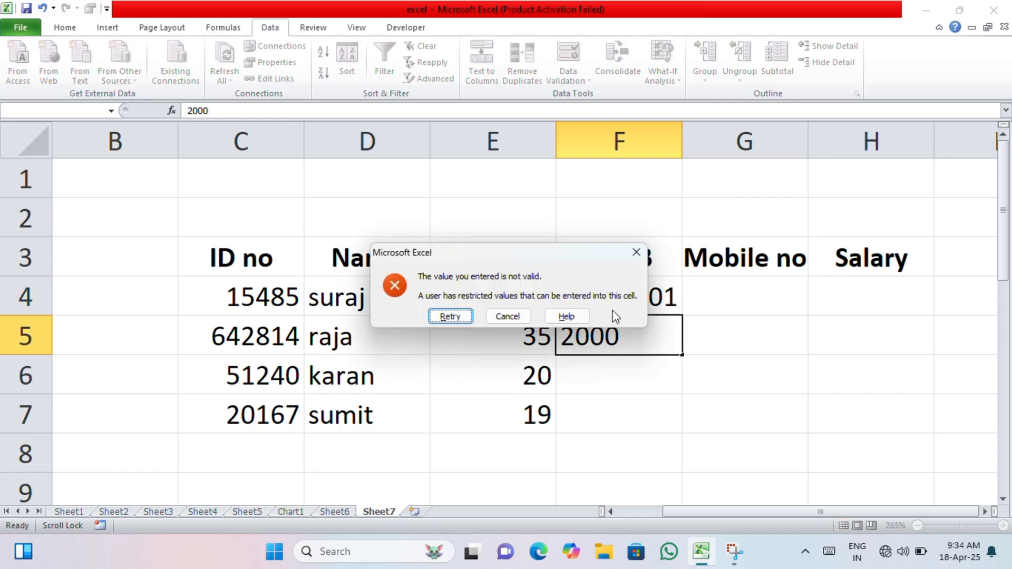
key(Return)
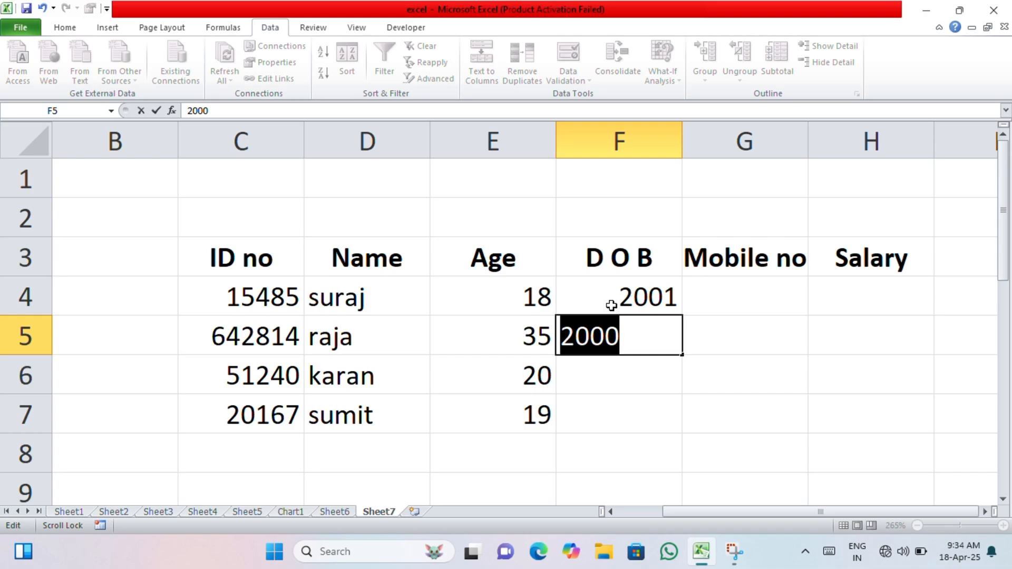
click(629, 366)
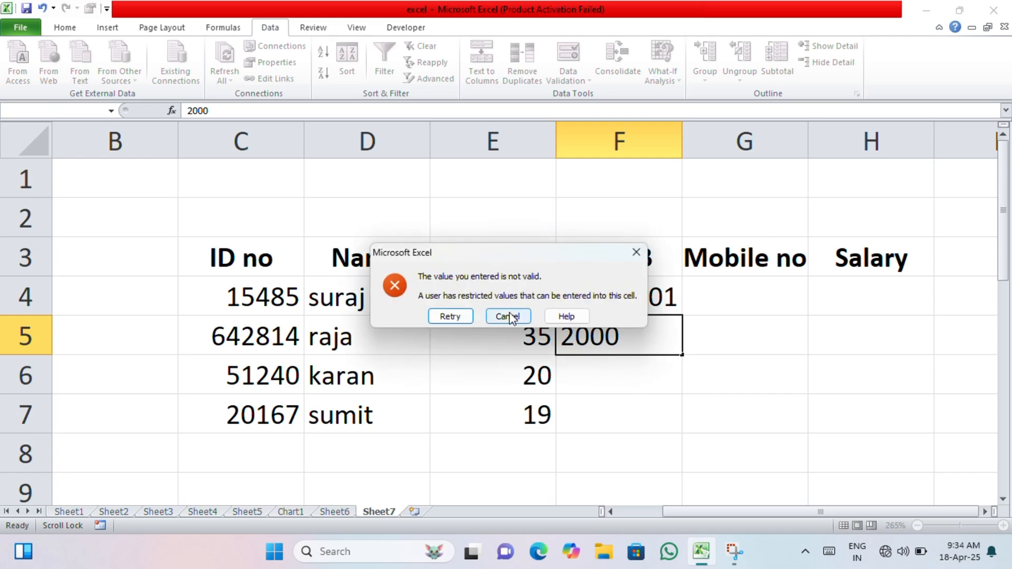
click(508, 315)
click(612, 374)
Limit F4:F7 to dates between 01-12-2001 and 10-07-2019
drag(609, 306, 622, 409)
click(566, 80)
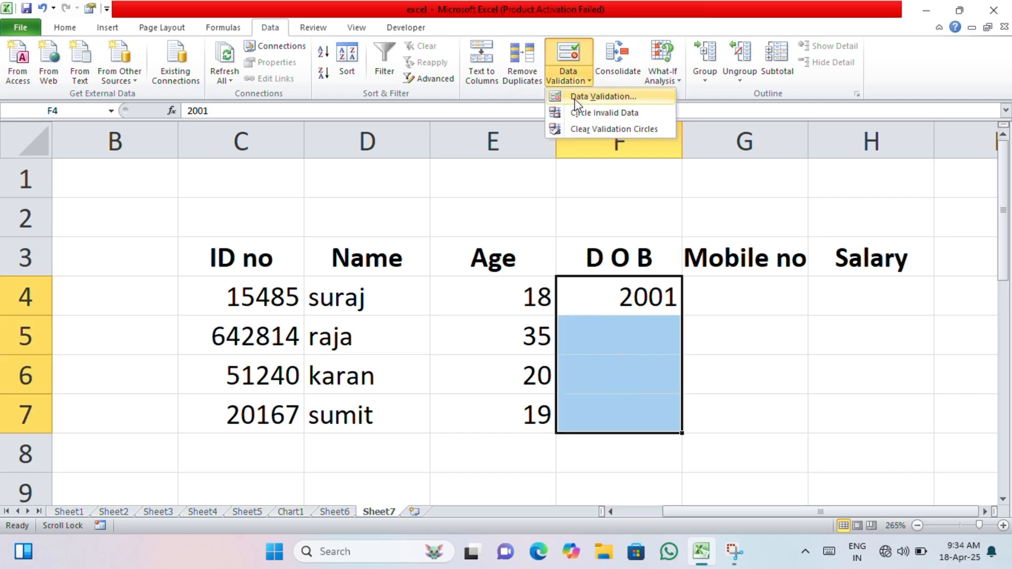
click(575, 97)
click(395, 187)
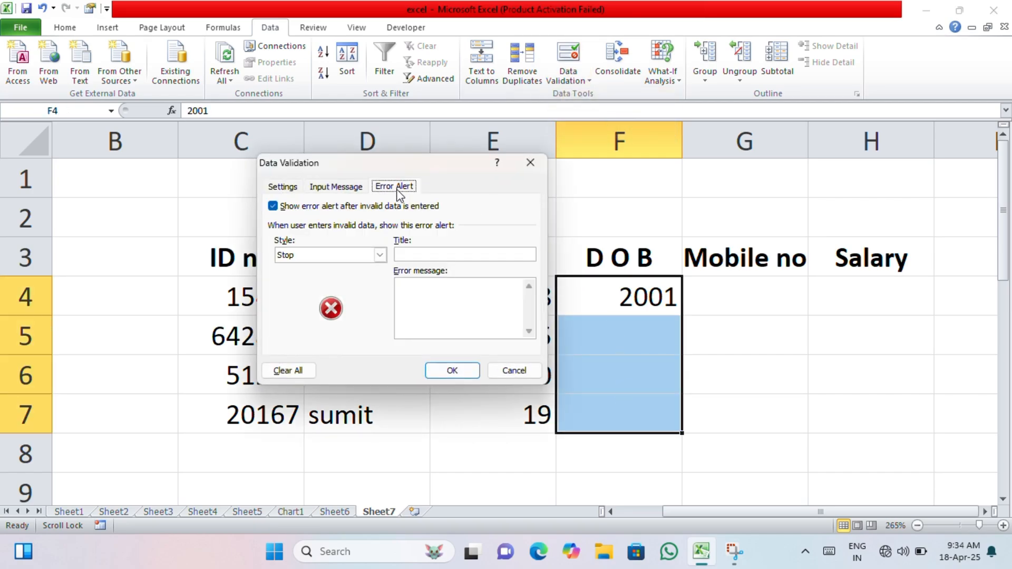
click(283, 187)
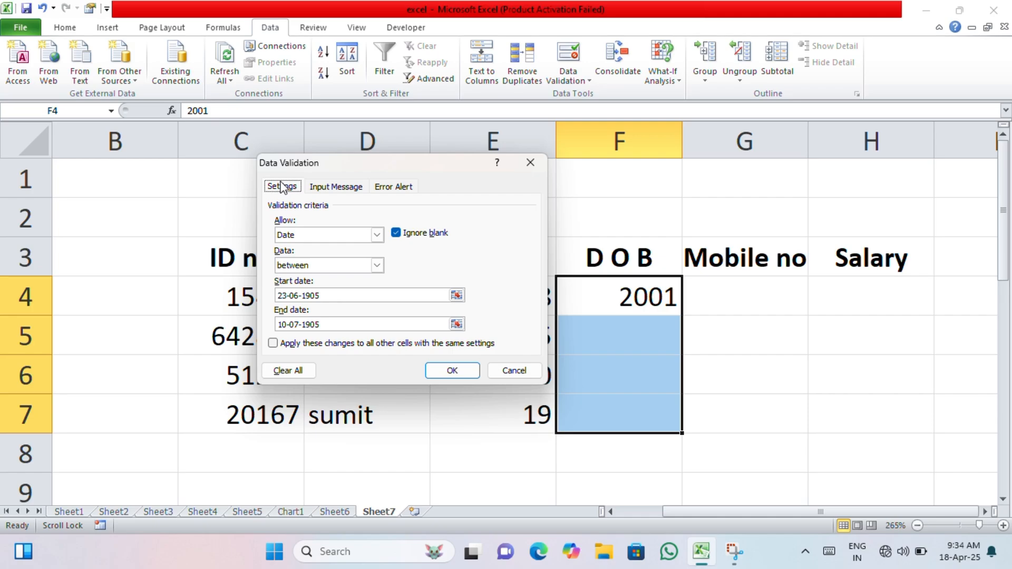
click(365, 297)
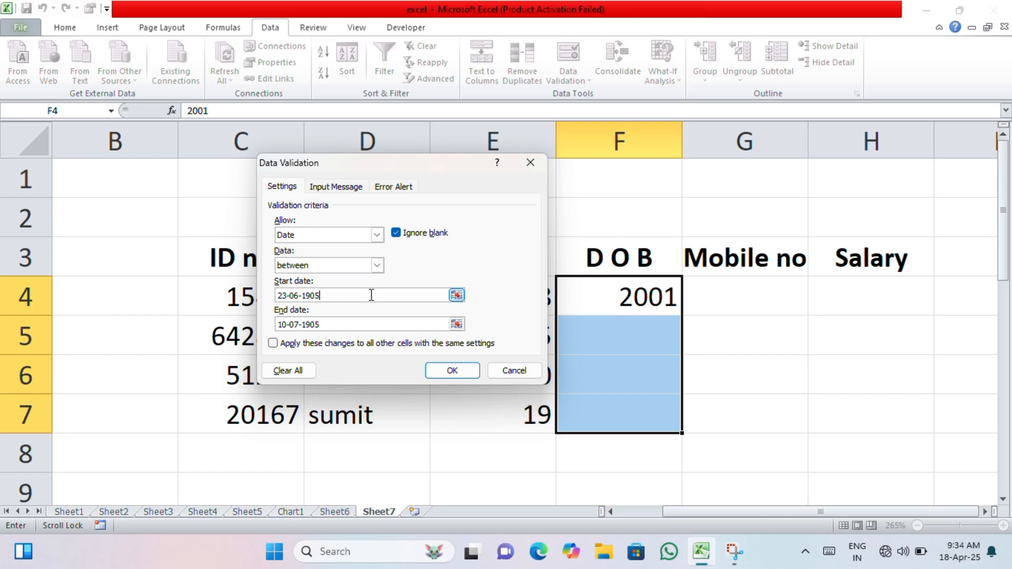
key(BackSpace)
key(BackSpace)
key(BackSpace)
key(BackSpace)
key(BackSpace)
key(BackSpace)
key(BackSpace)
key(BackSpace)
key(BackSpace)
key(BackSpace)
text(01-12-2001)
click(351, 327)
key(BackSpace)
key(BackSpace)
key(BackSpace)
key(BackSpace)
key(BackSpace)
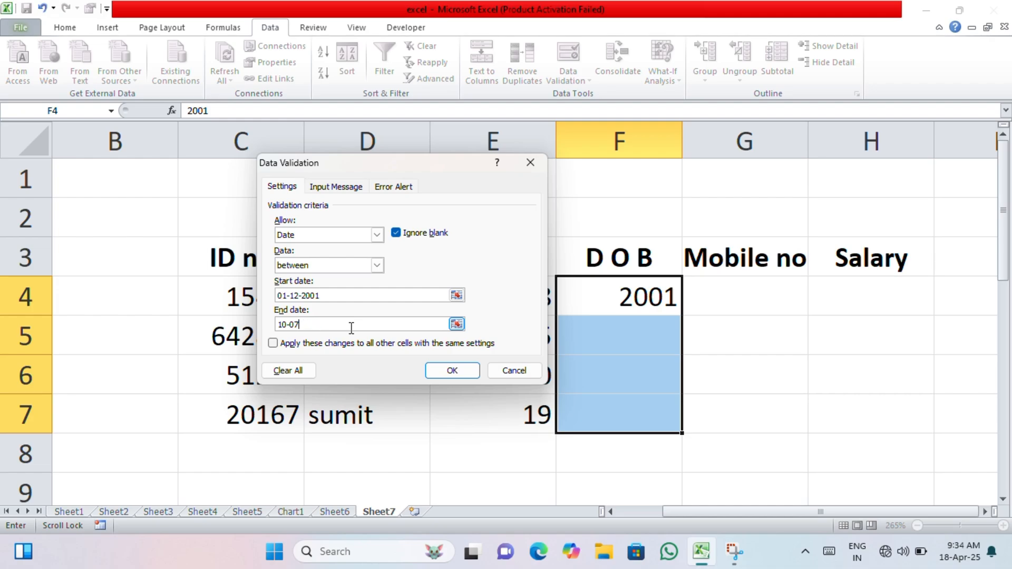
text(-2019)
Add a Warning error alert titled 'Stop' with the message 'Wrong' and apply the rule
click(335, 187)
click(383, 188)
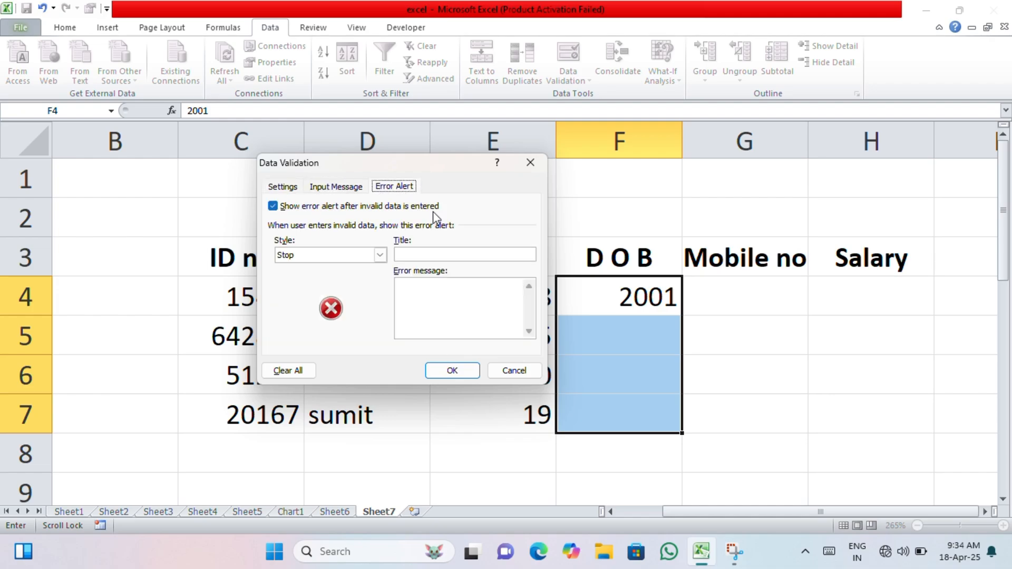
click(446, 255)
click(380, 255)
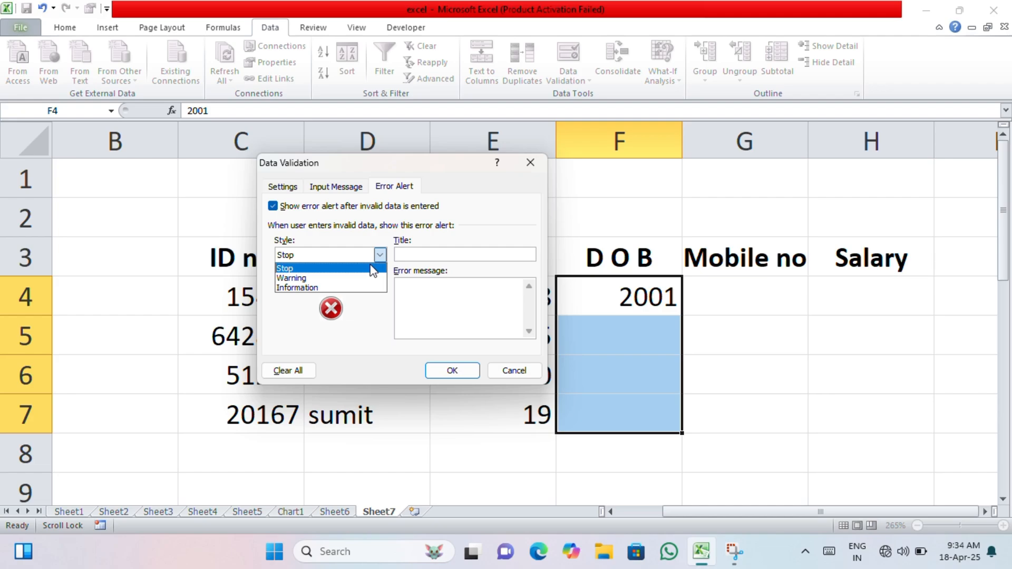
click(352, 280)
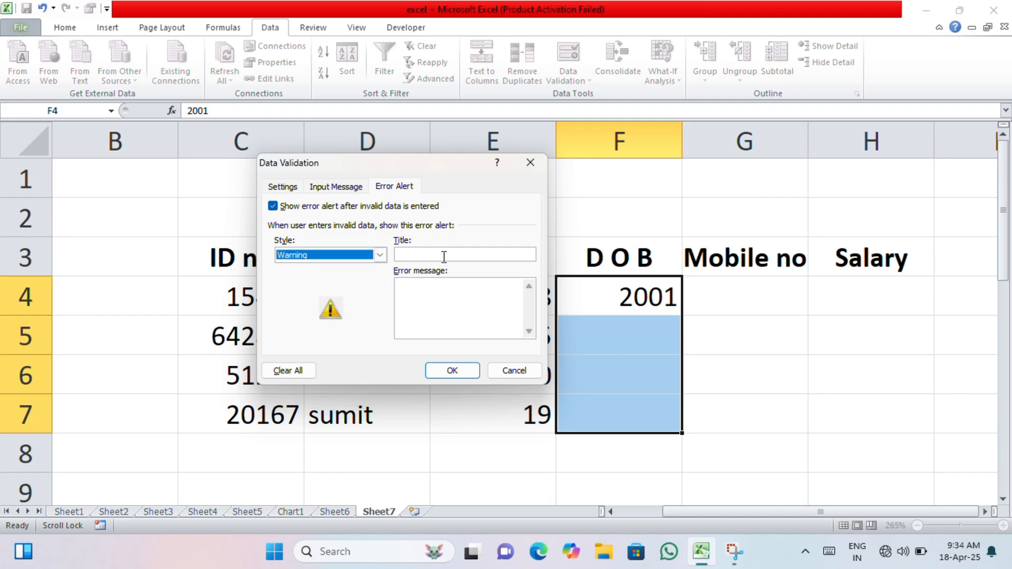
click(444, 256)
text(Stop)
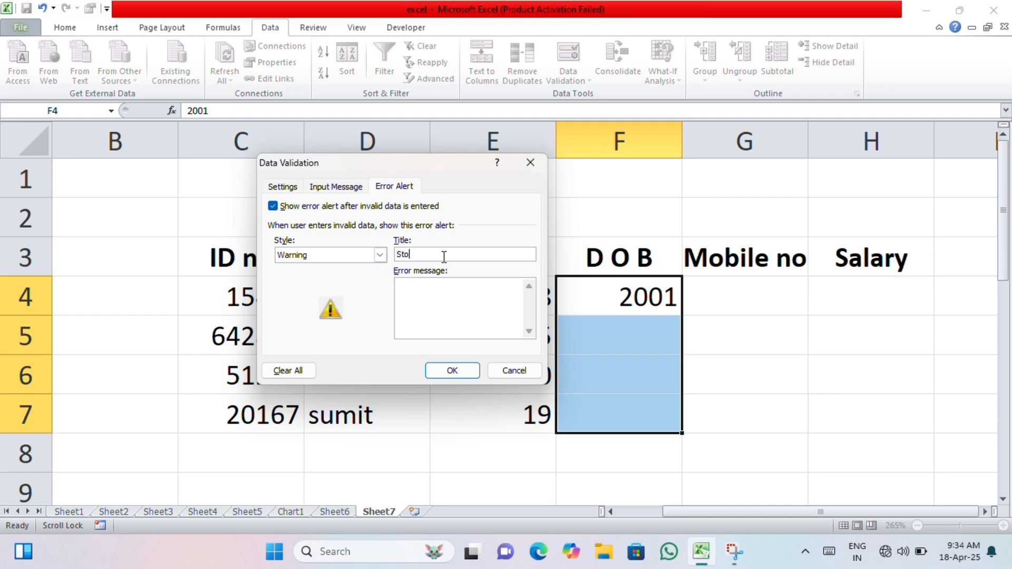
click(443, 289)
text(Wrong)
click(449, 367)
Enter 20-01-2008 in F4, then 20-2-2017 in F5 after the out-of-range 20-01-1994 is refused
click(584, 300)
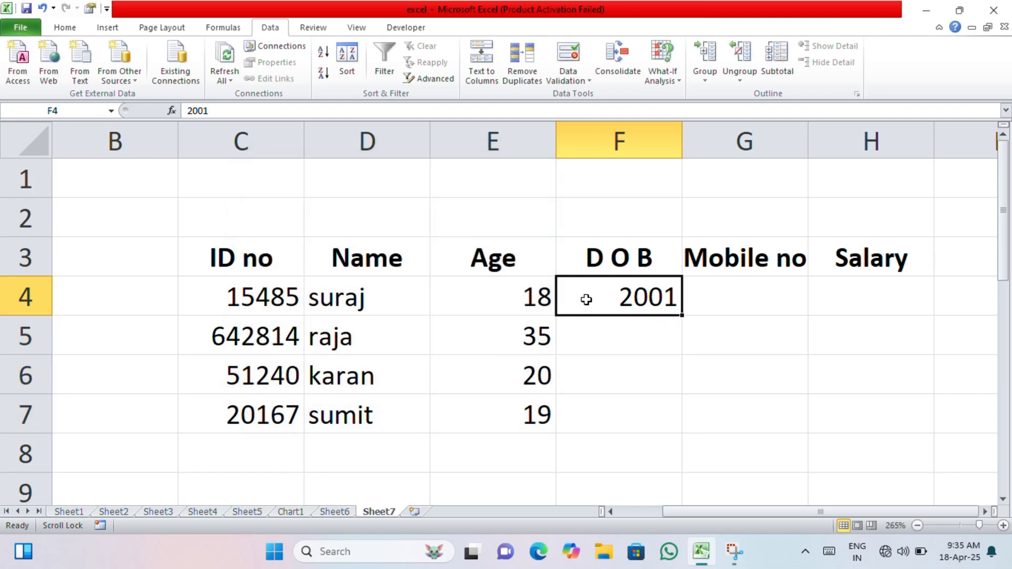
text(20-)
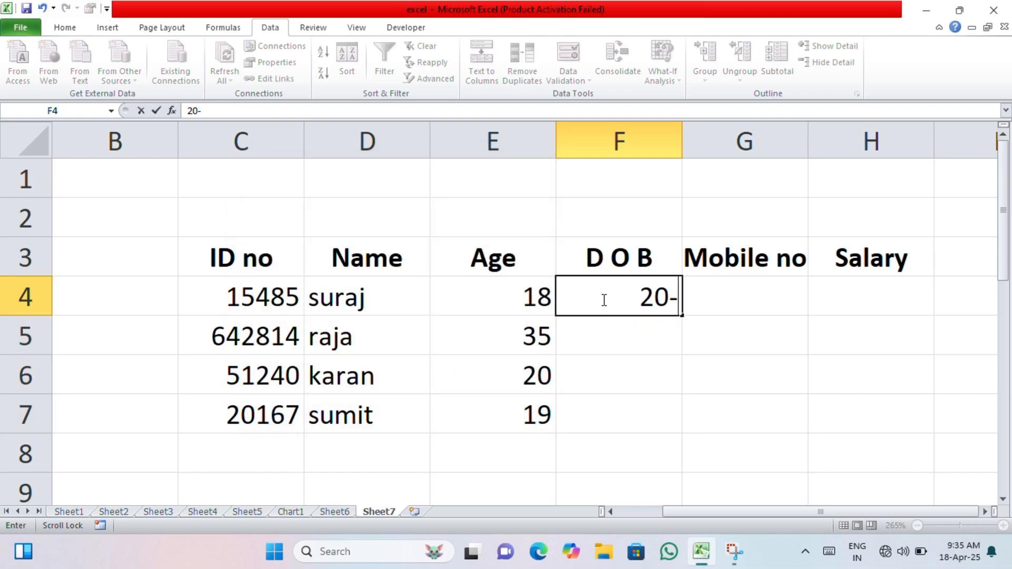
text(01-)
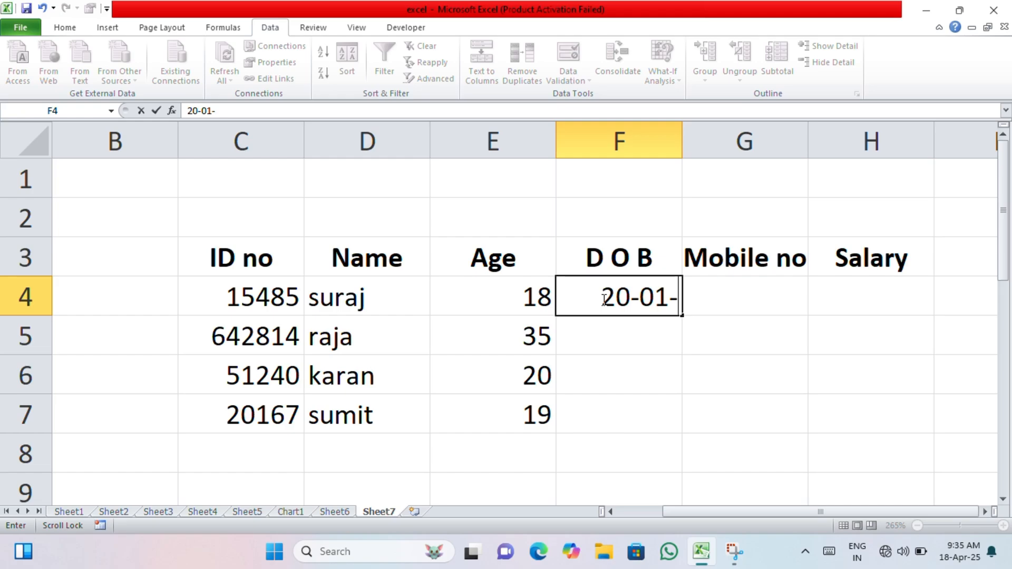
text(2008)
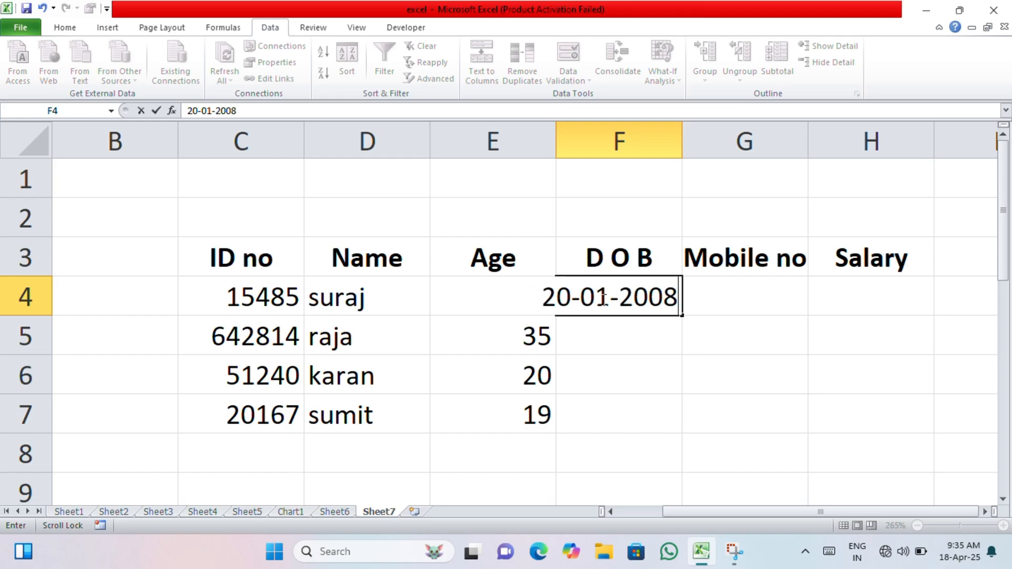
key(Return)
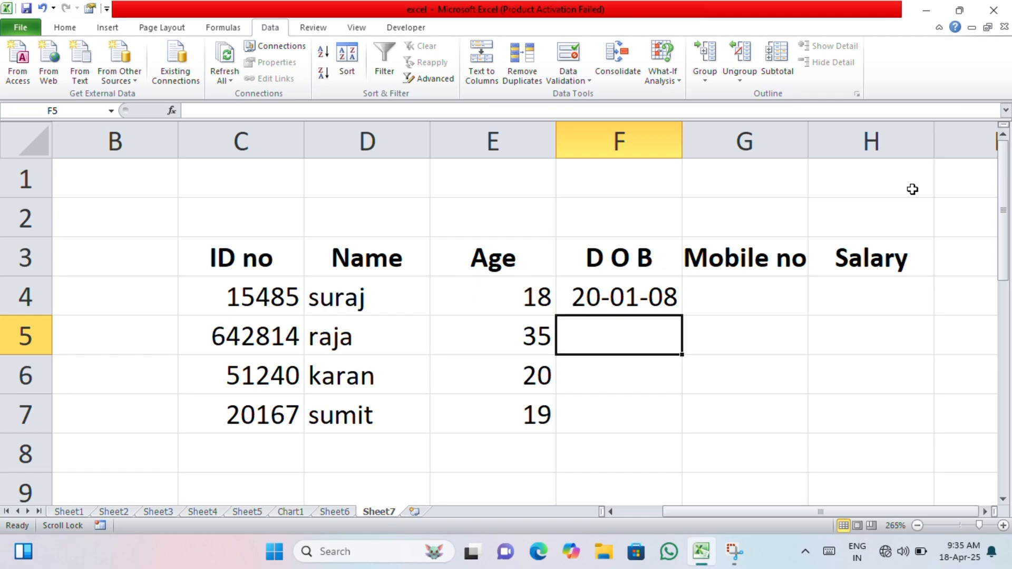
text(20-)
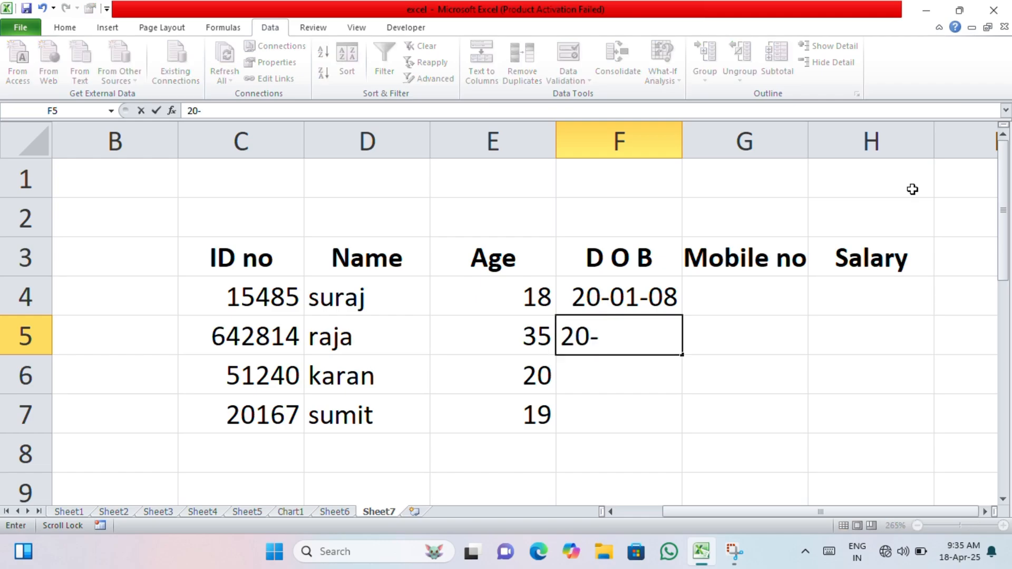
text(01-19)
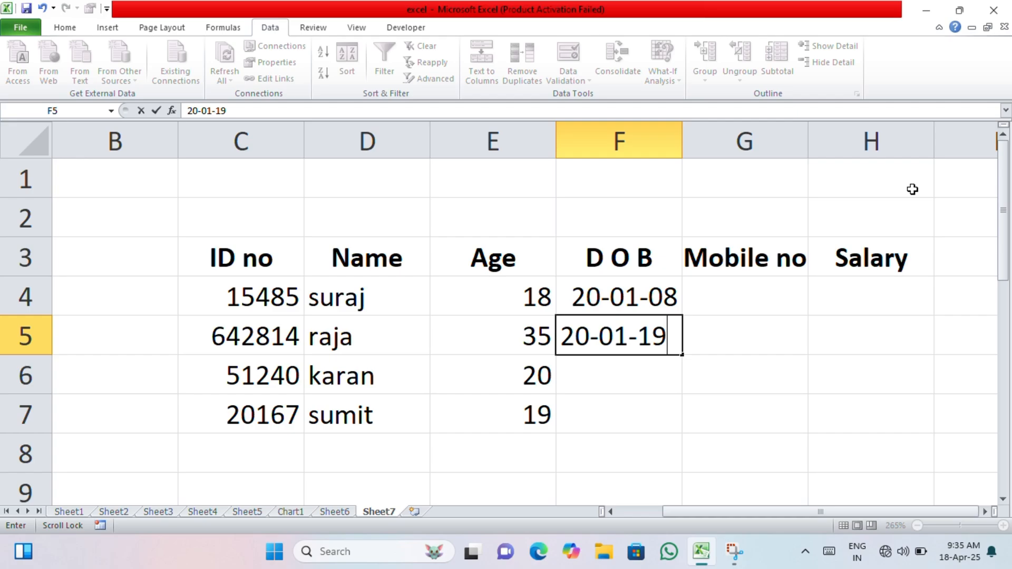
text(94)
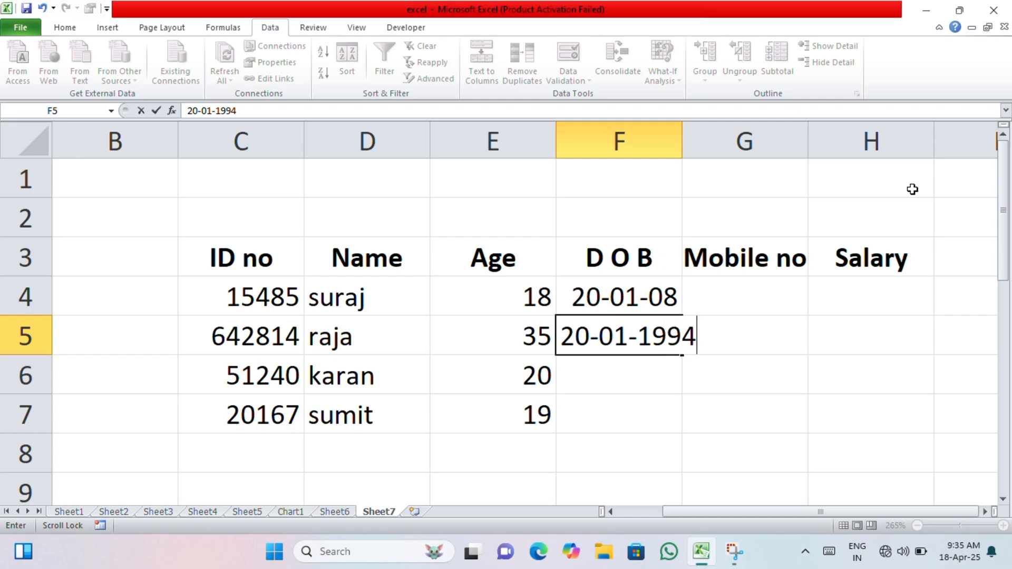
key(Return)
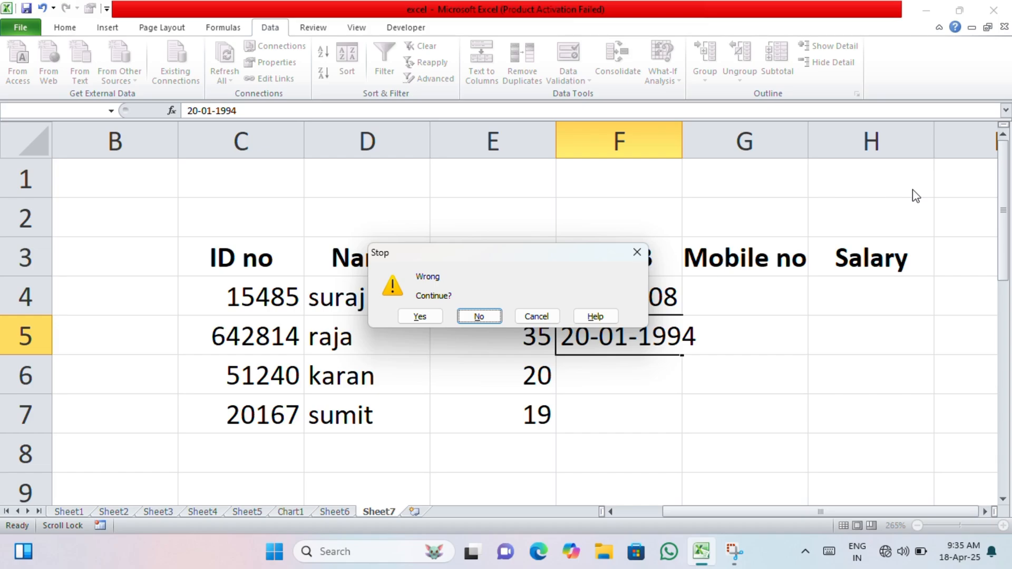
key(Return)
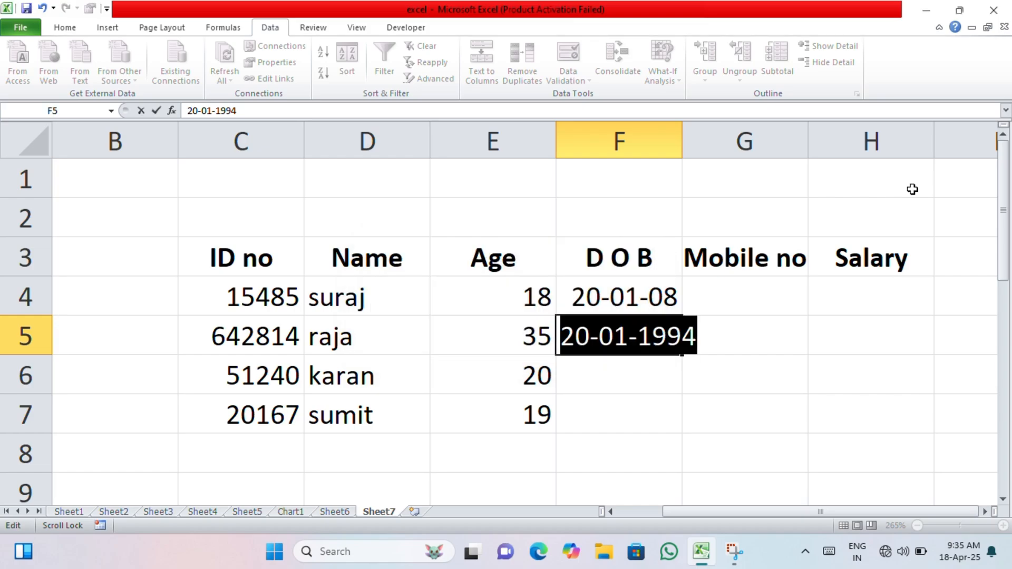
text(20-2)
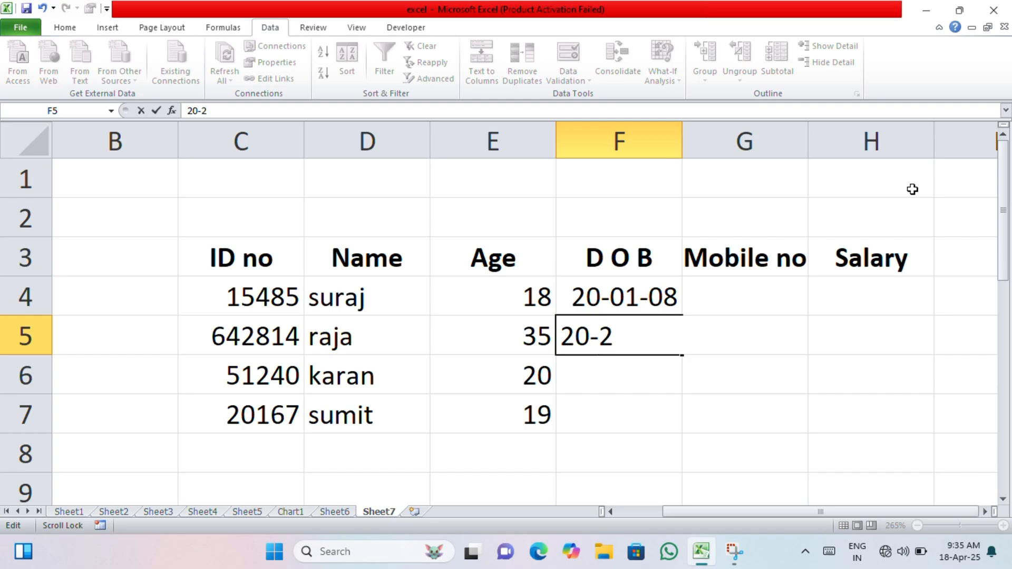
text(-2017)
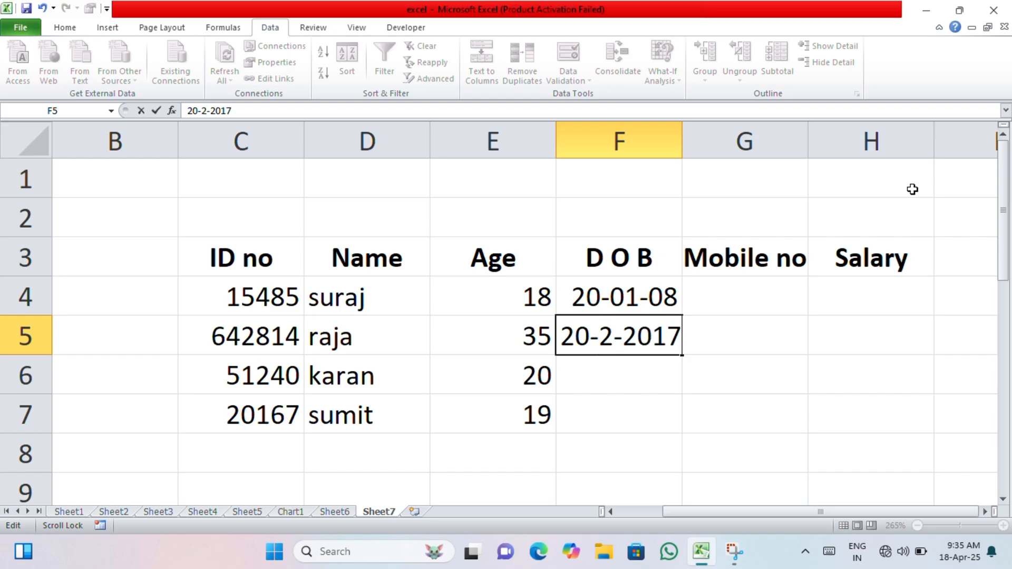
key(Return)
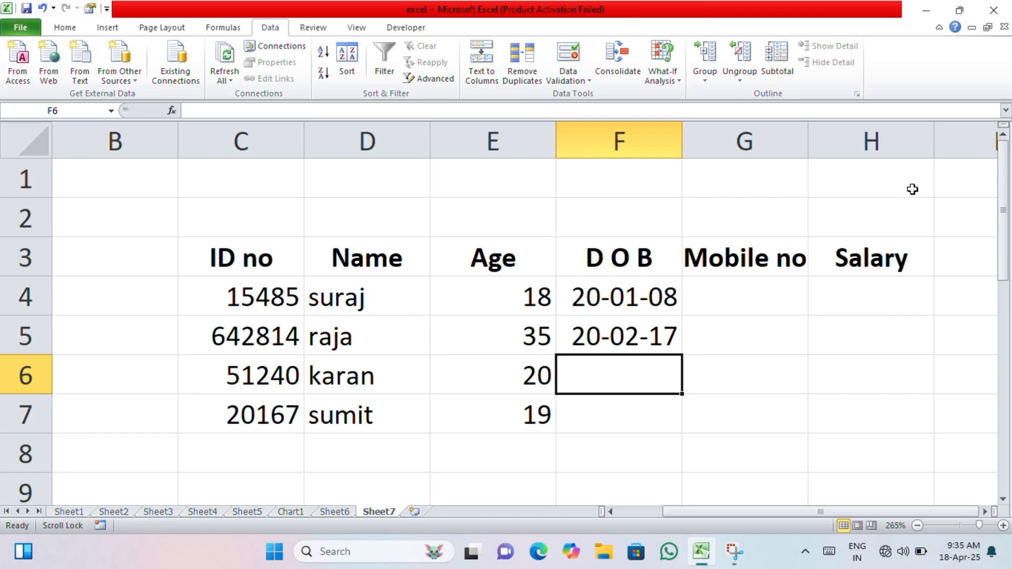
Keep 20-12-1889 for karan despite the warning and enter 10-6-2019 in F7
text(20-)
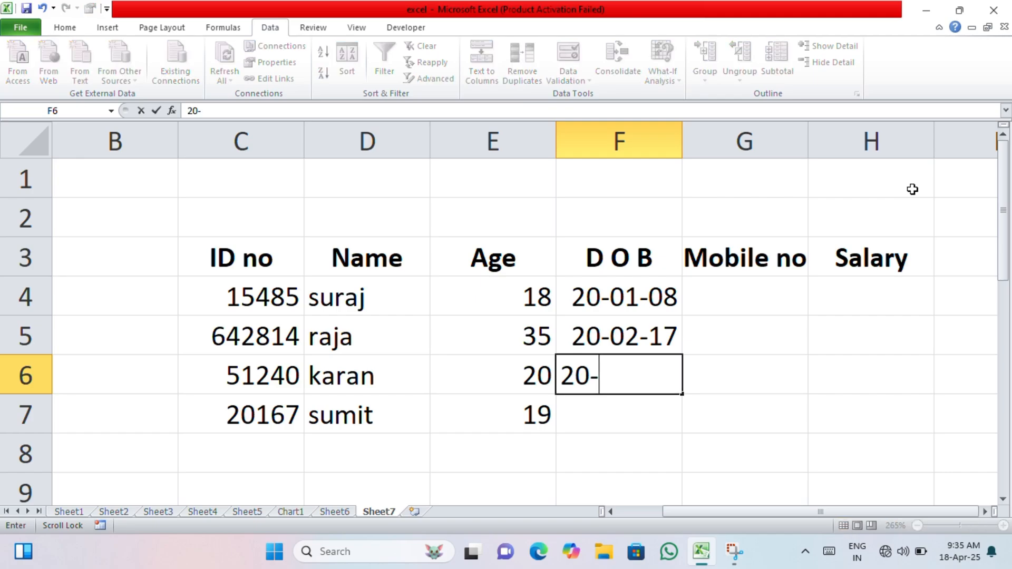
text(12-1)
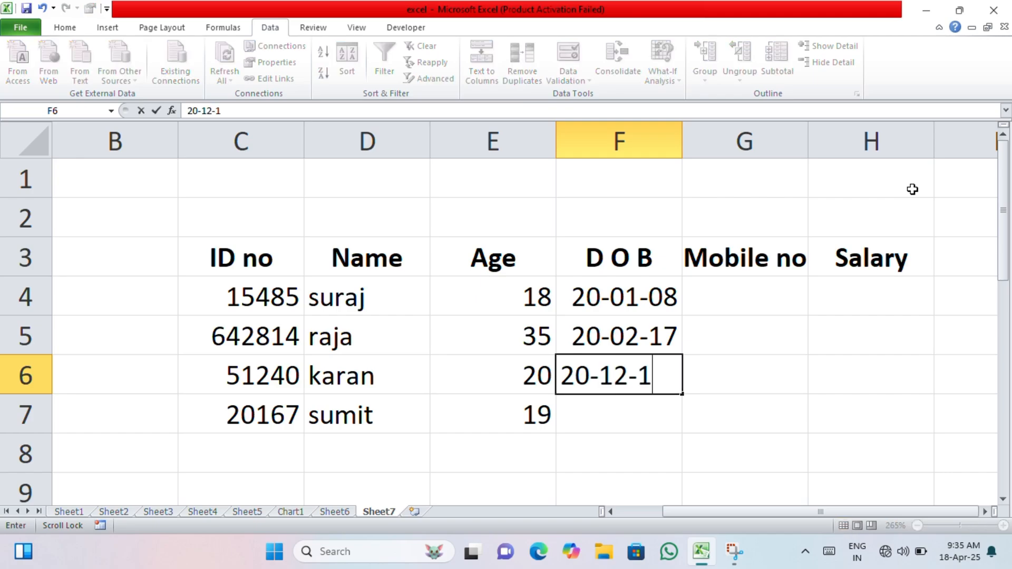
text(889)
key(Return)
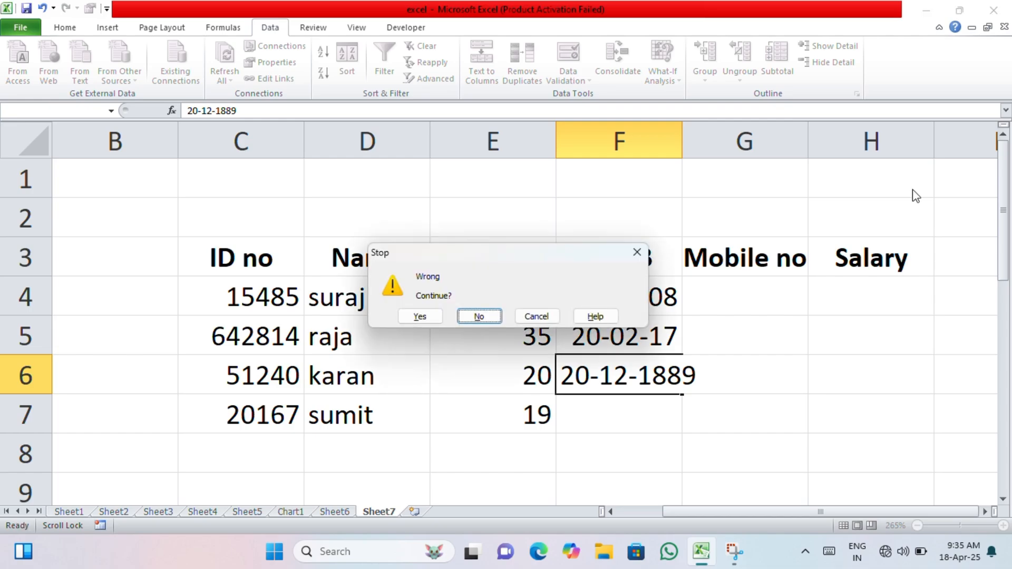
key(Return)
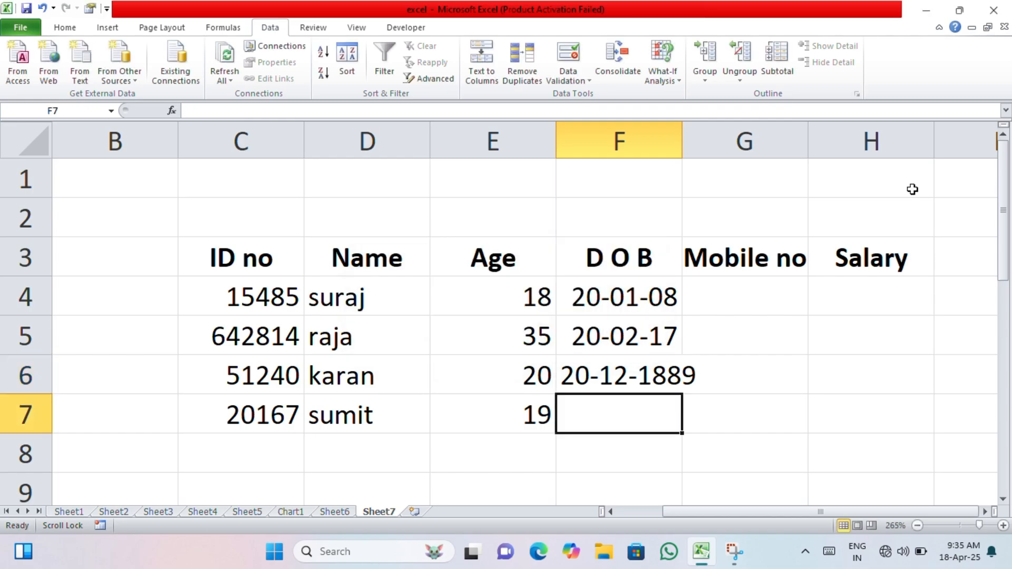
text(1)
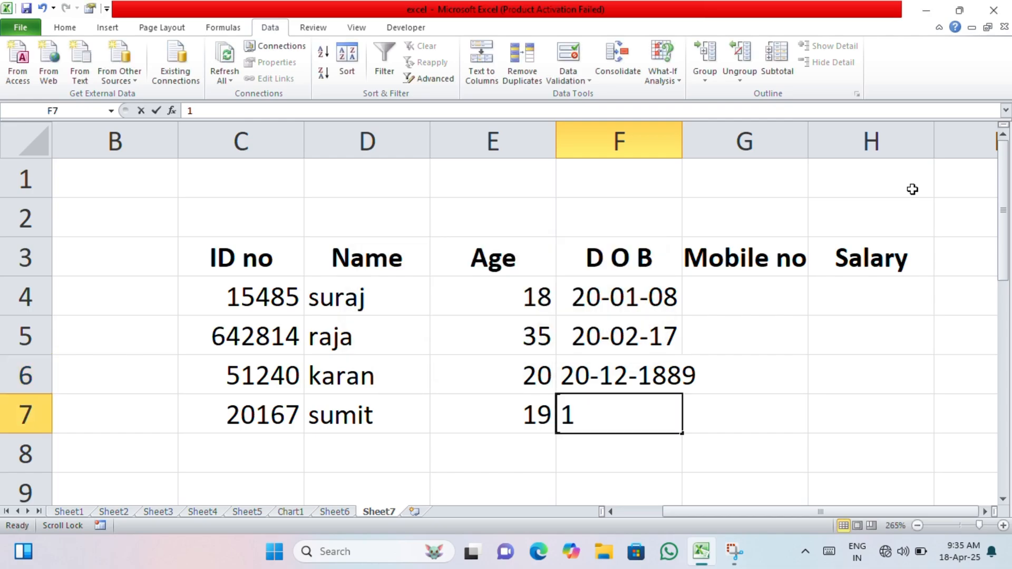
text(0-6-)
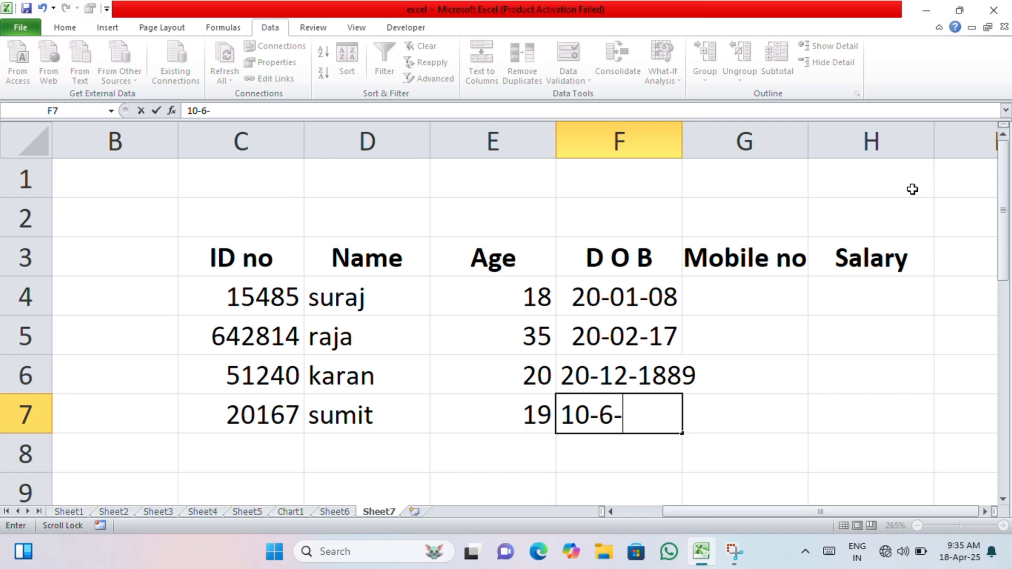
text(2019)
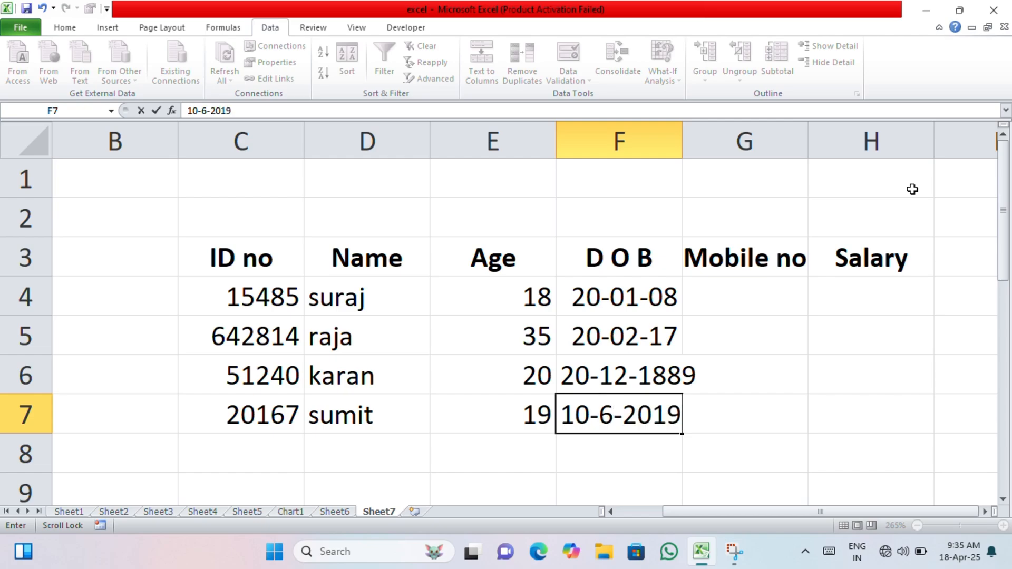
key(Return)
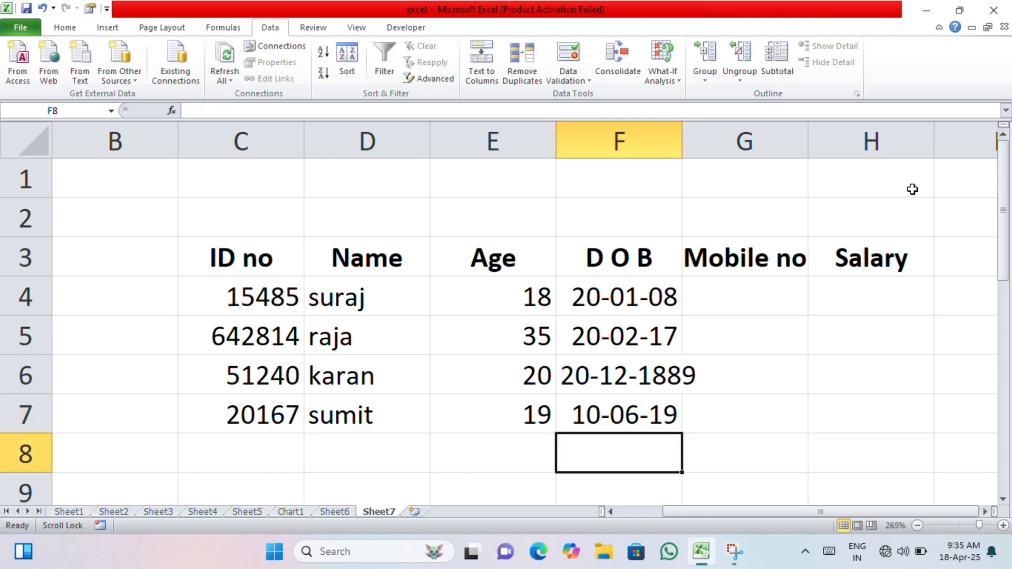
click(764, 294)
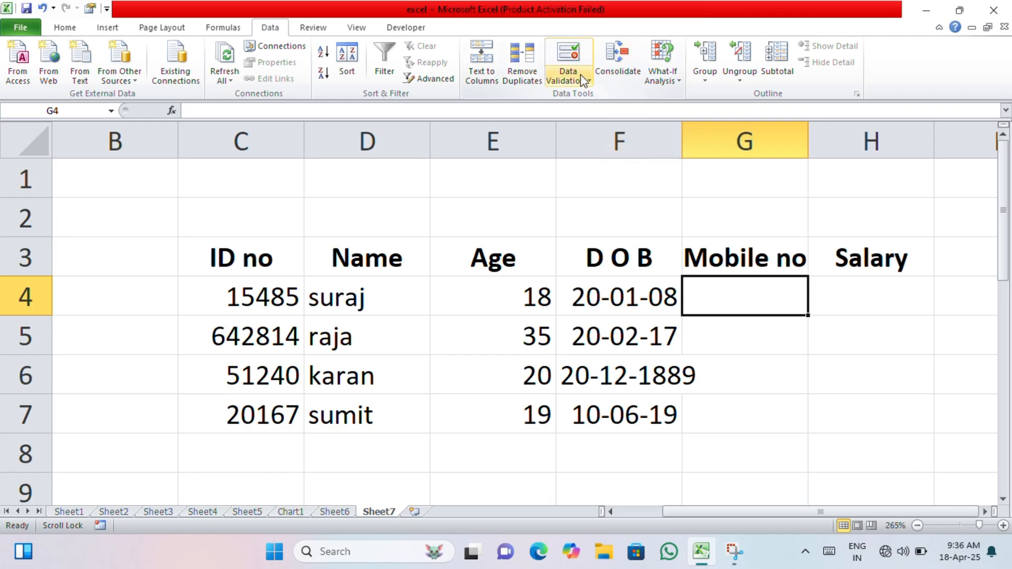
Select G4:G7 and set its validation to allow Decimal values
drag(745, 376, 746, 412)
click(747, 296)
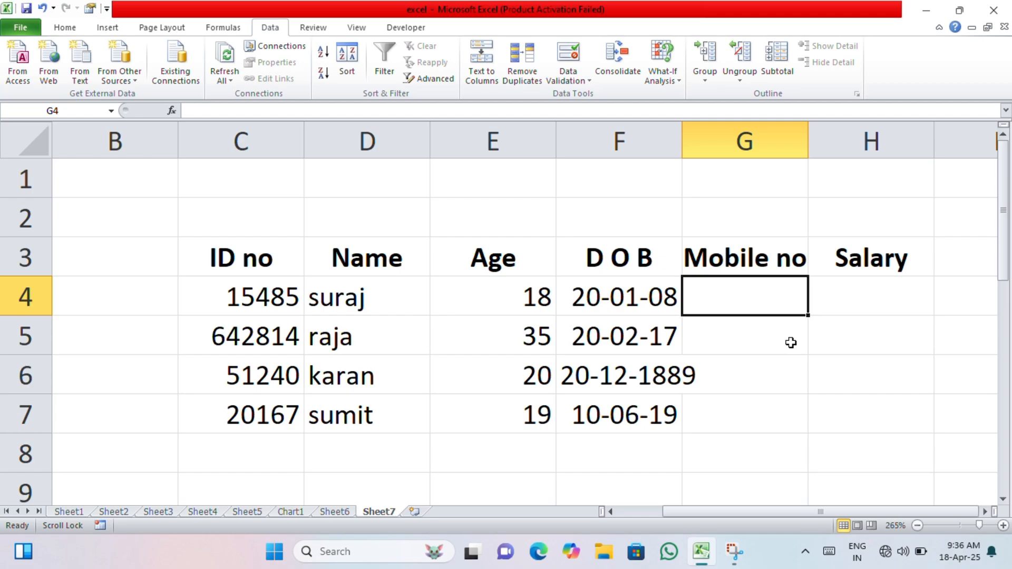
drag(754, 296, 748, 416)
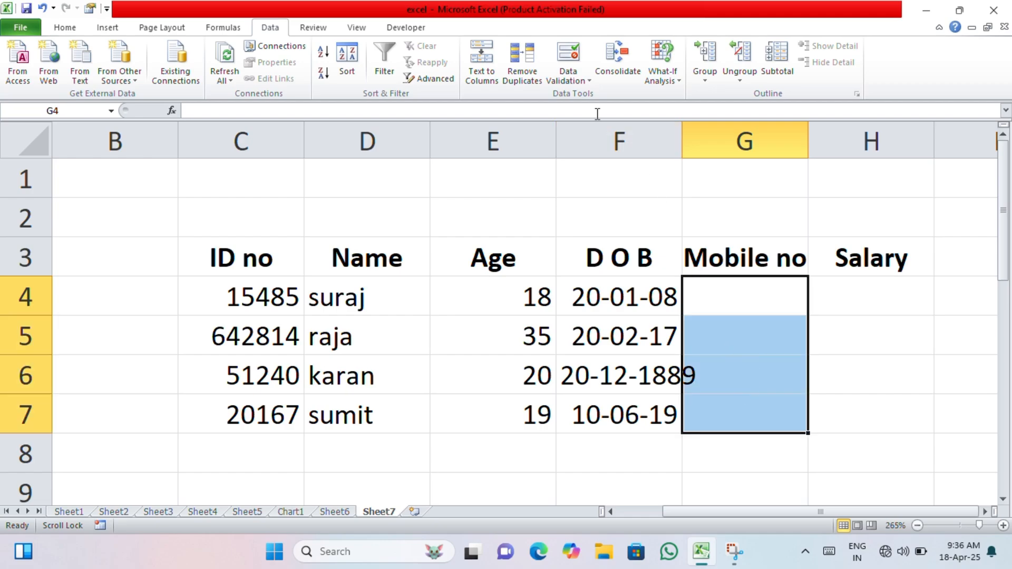
click(568, 80)
click(584, 96)
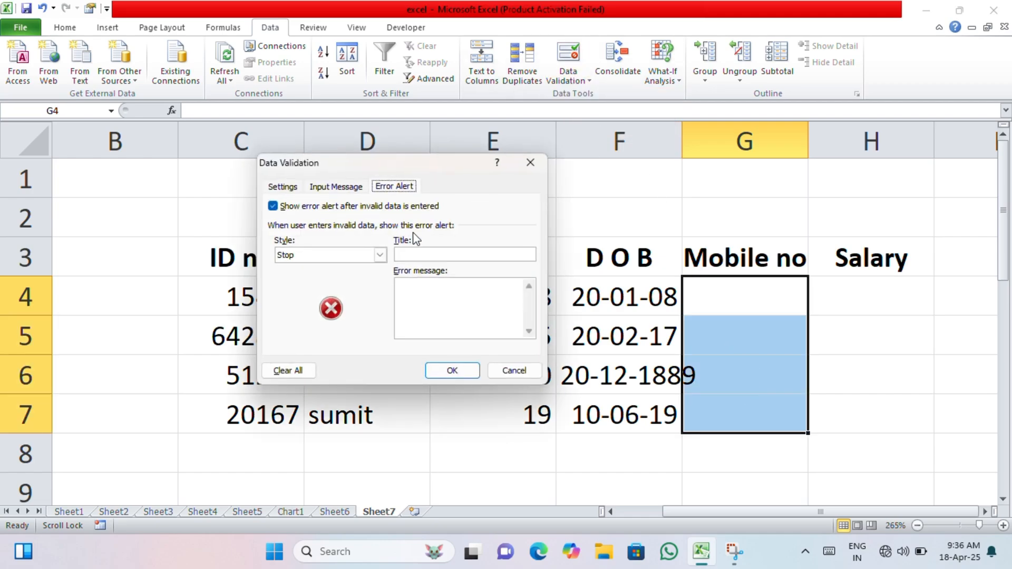
click(285, 188)
click(343, 233)
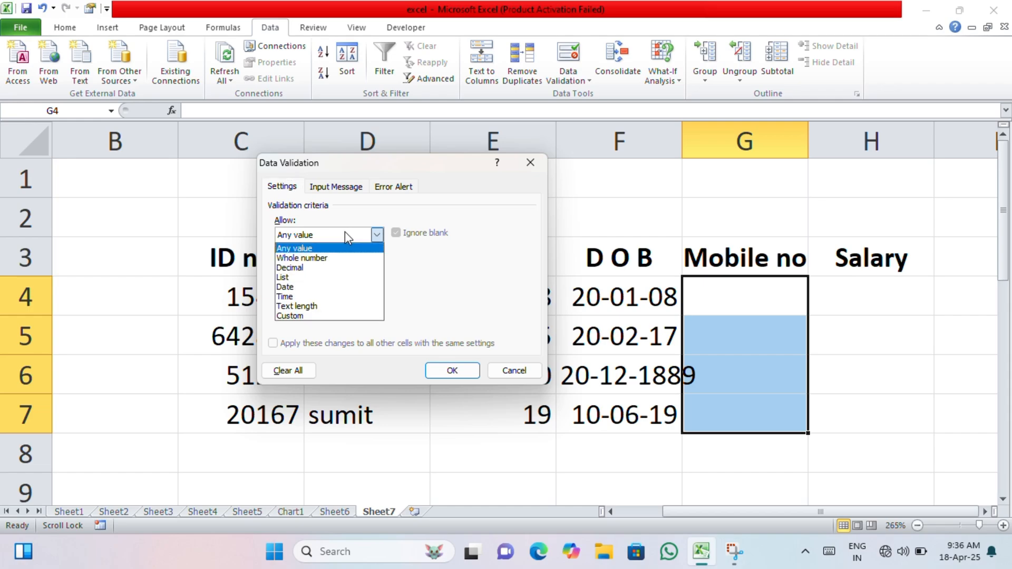
click(333, 268)
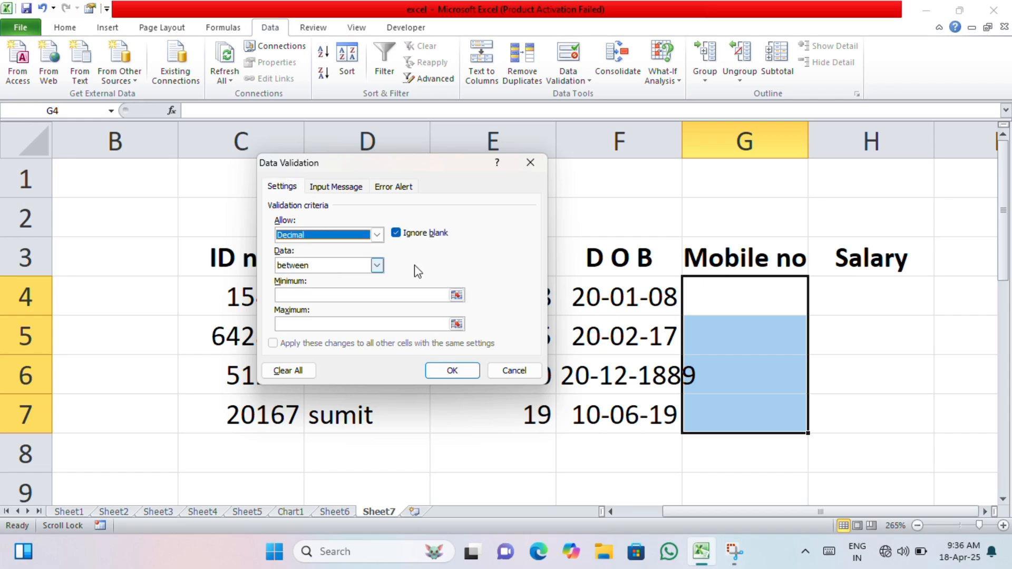
Set the decimal range to a minimum of 10000000 and a maximum of 90000000, and apply it
click(349, 294)
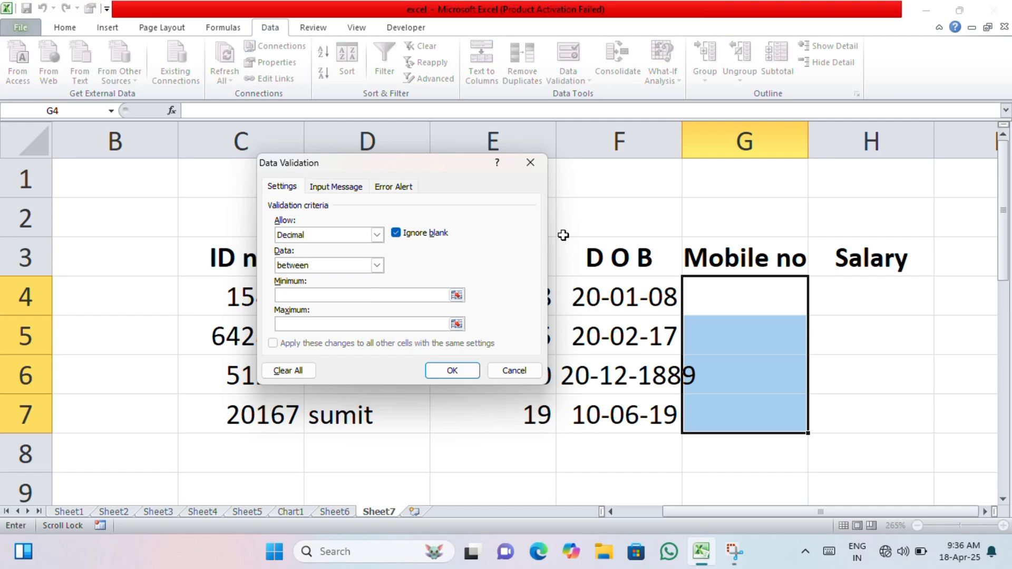
text(0)
click(338, 324)
text(9000000)
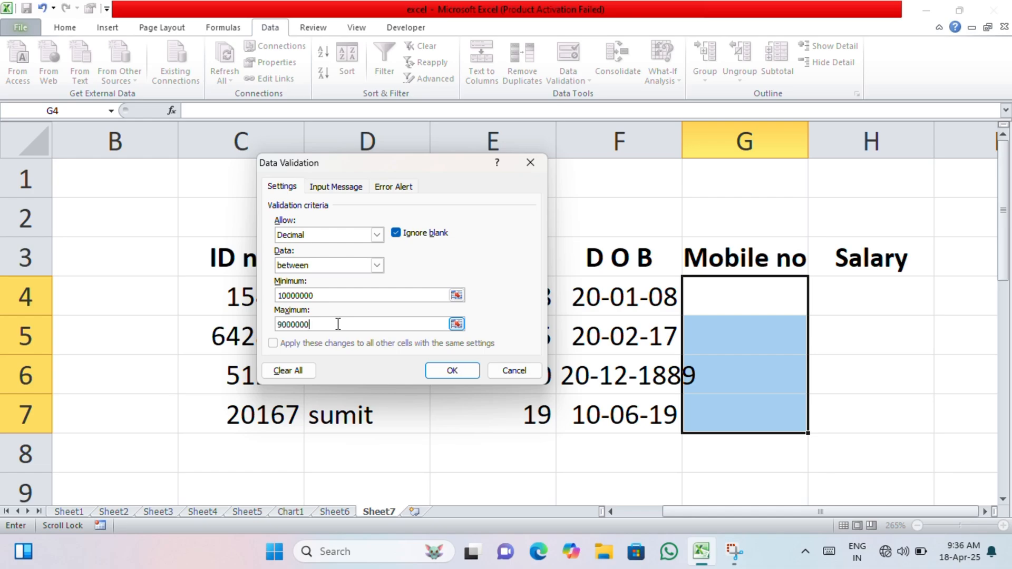
click(444, 365)
click(679, 310)
click(737, 306)
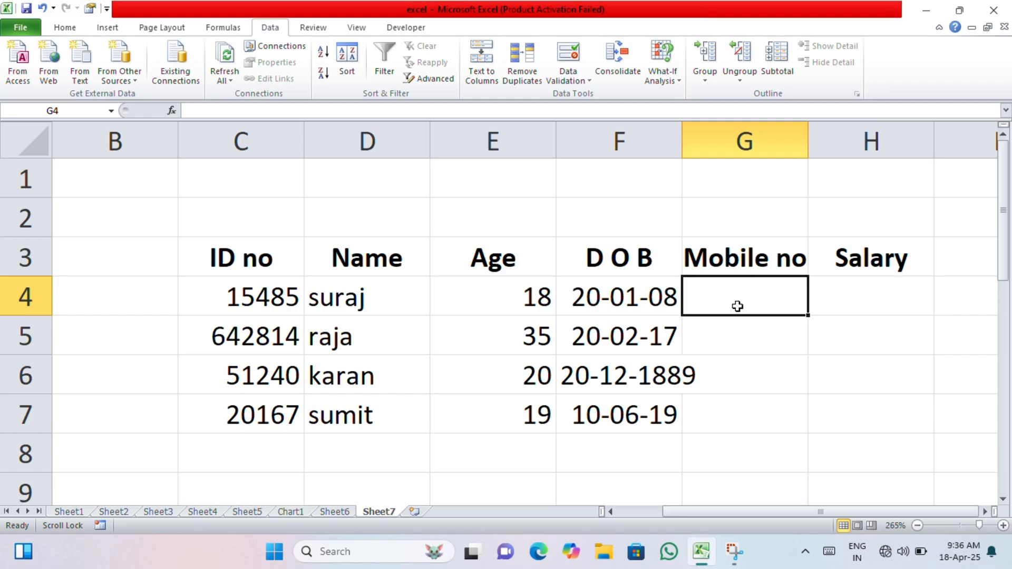
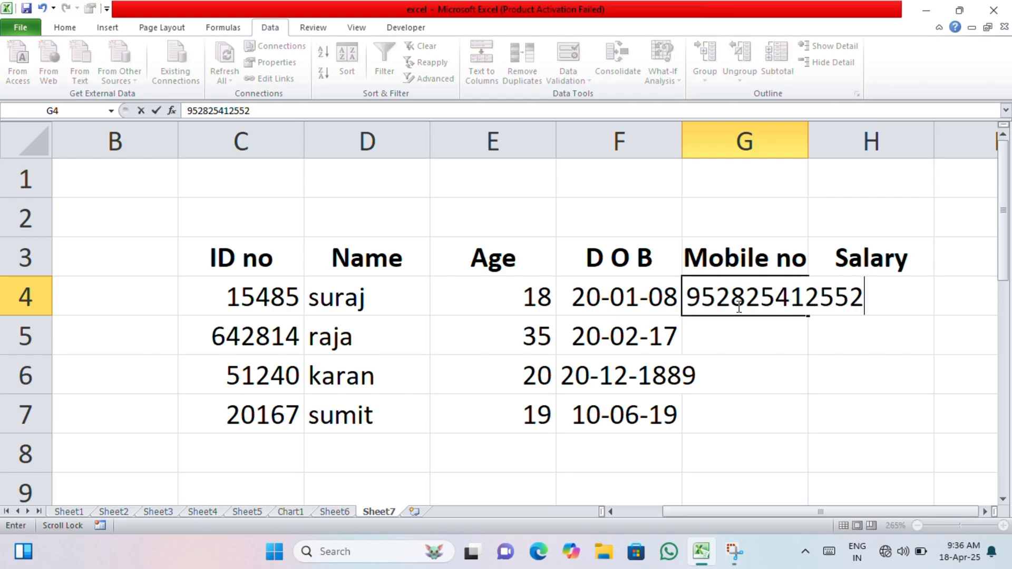
key(Return)
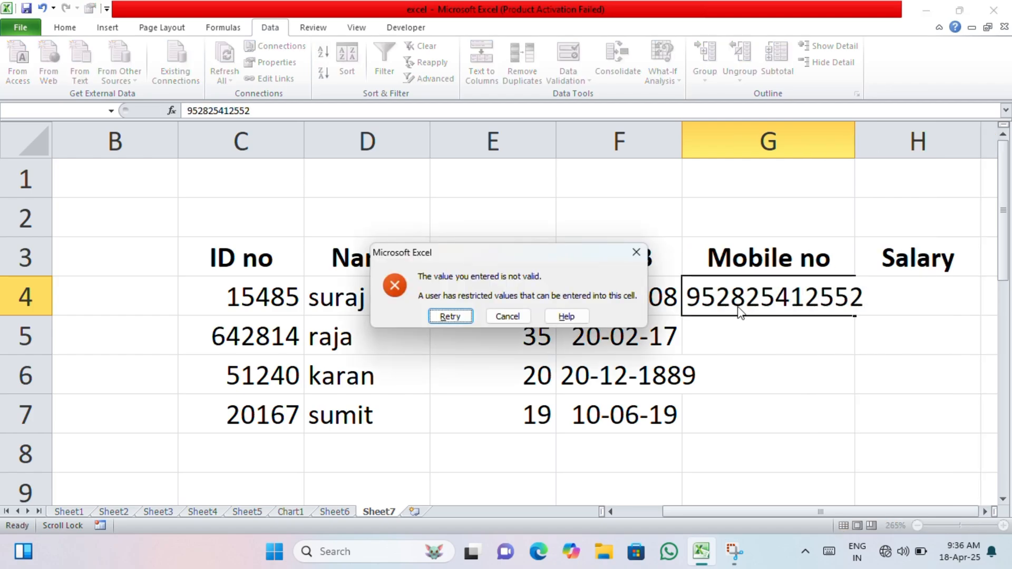
key(Return)
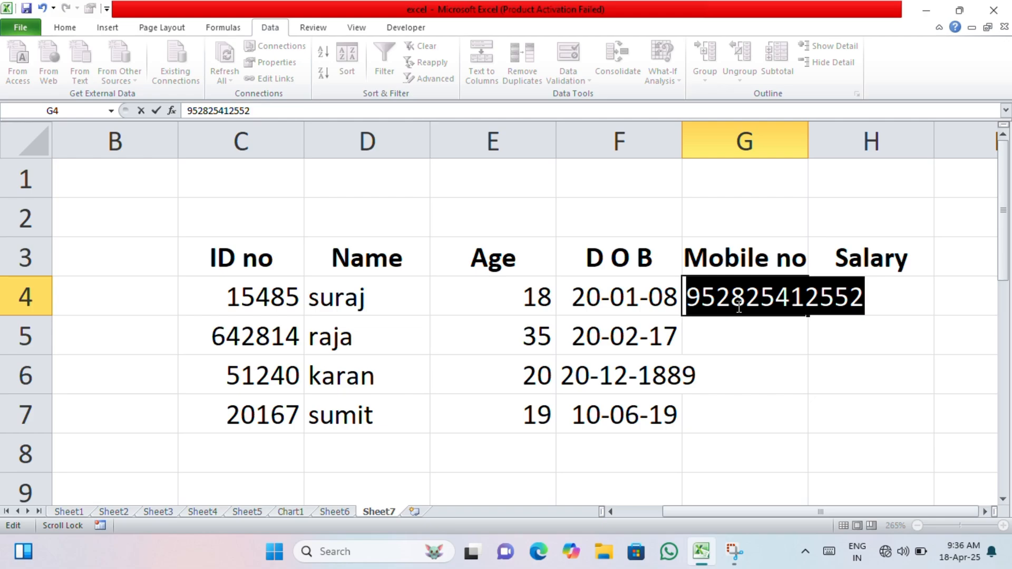
text(526358)
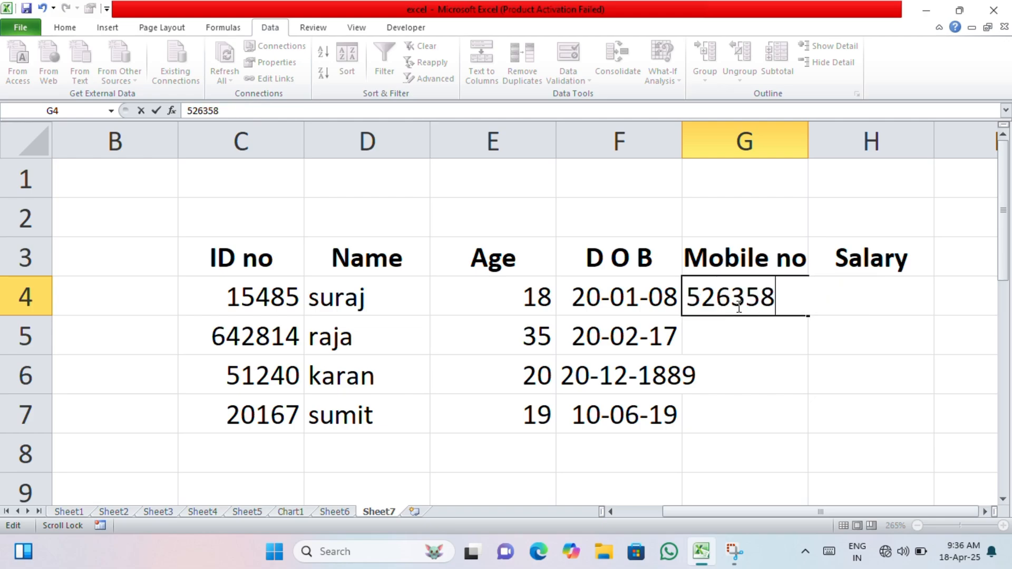
text(240)
key(Return)
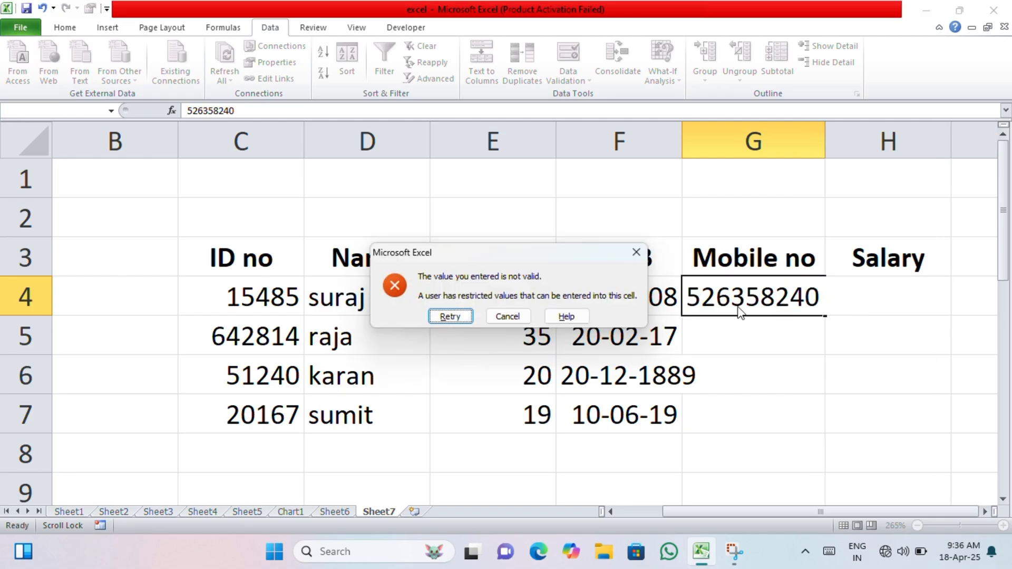
key(Return)
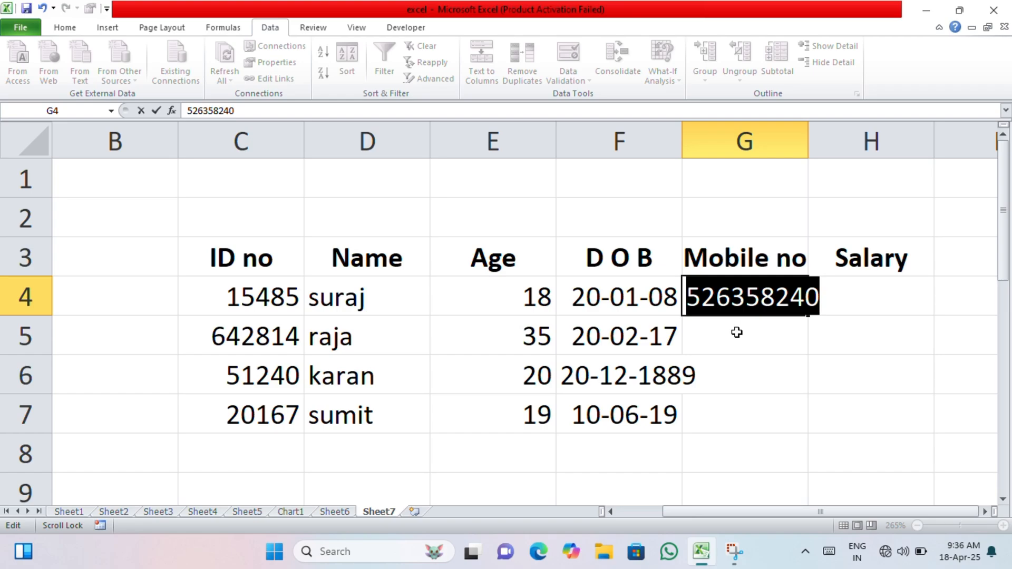
key(Return)
click(503, 319)
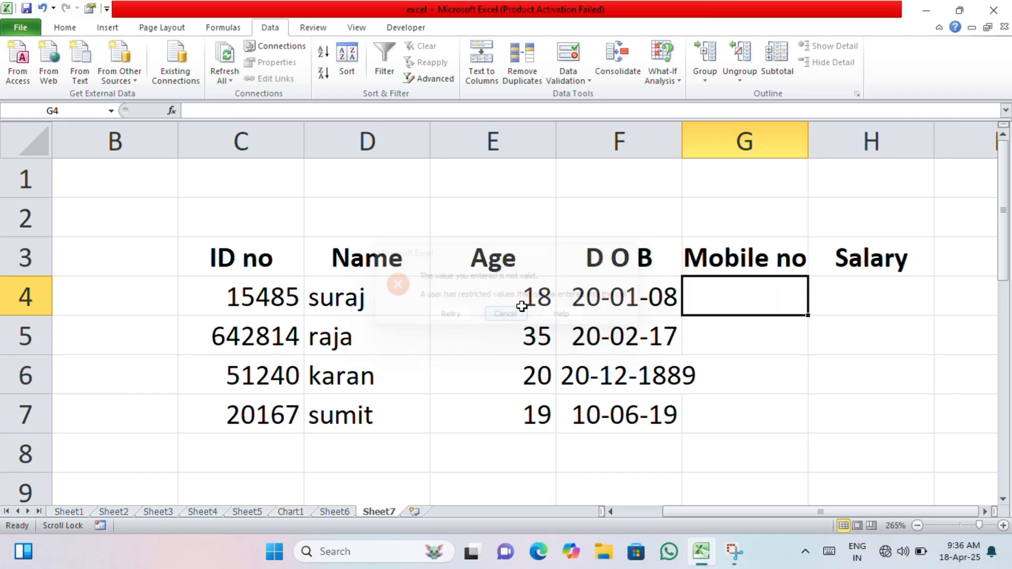
click(578, 83)
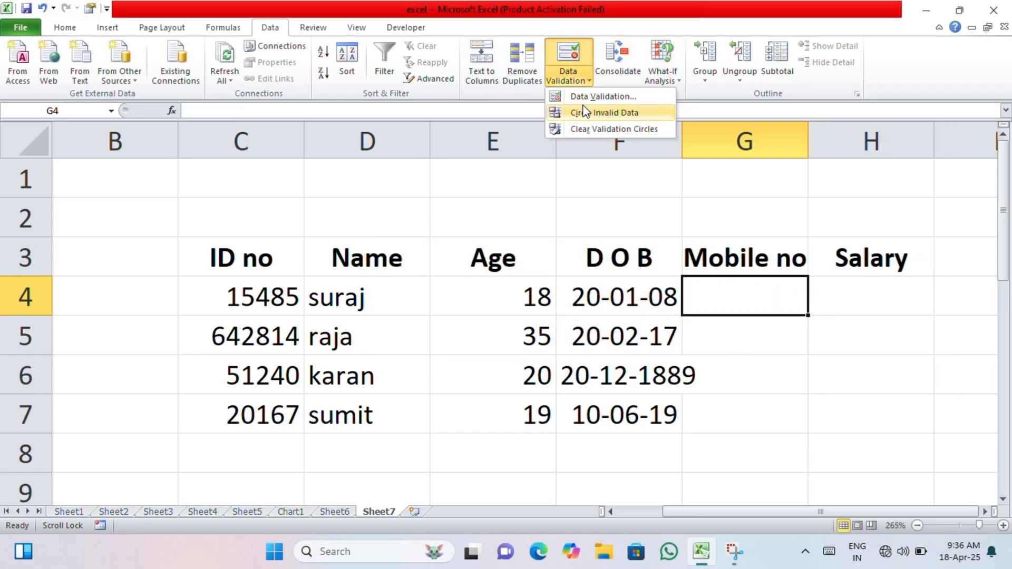
Clear the 10000000 minimum from the mobile number rule and type 6528475 into G4
click(596, 97)
click(358, 296)
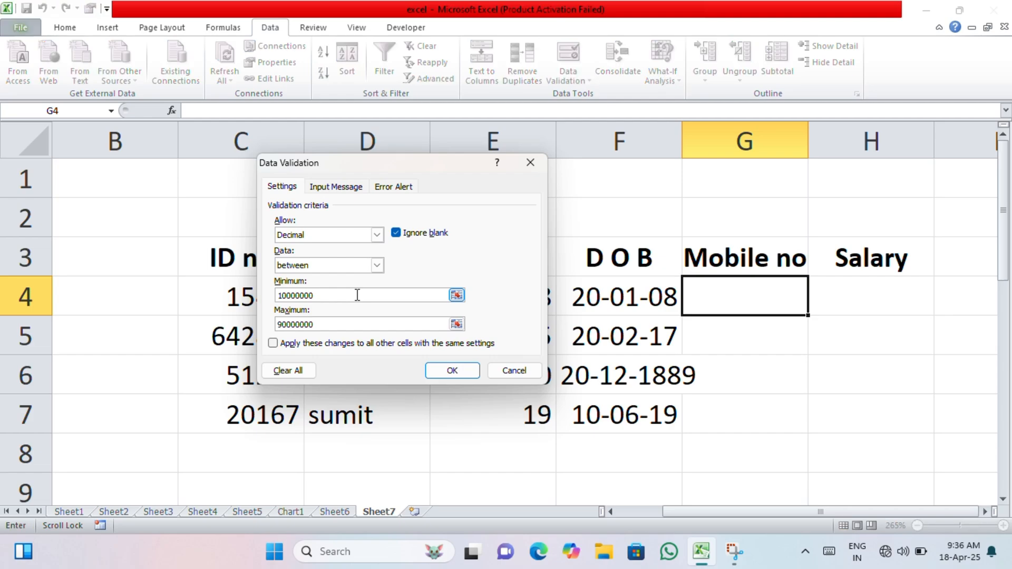
key(BackSpace)
key(BackSpace)
key(BackSpace)
key(BackSpace)
key(BackSpace)
key(BackSpace)
key(BackSpace)
key(BackSpace)
click(458, 370)
text(6528475)
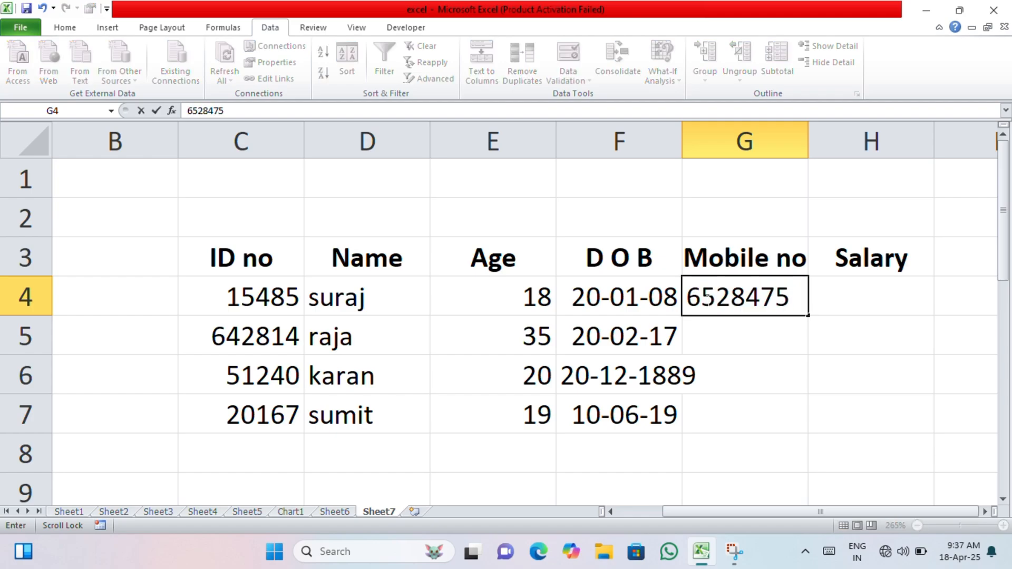
Commit 6528475 in G4, then enter 35825841 in G5 after 201 is rejected
key(Return)
text(201)
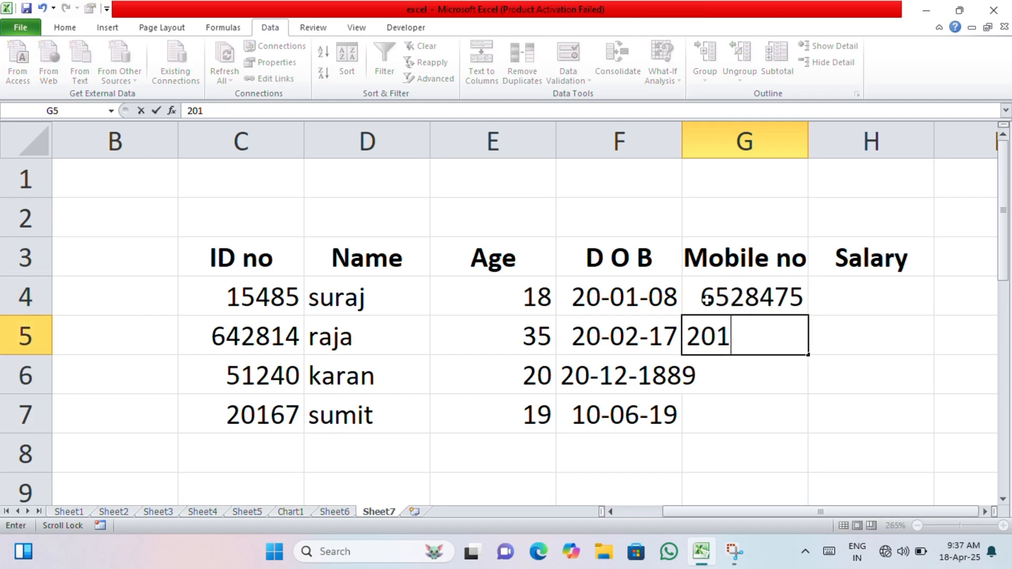
key(Return)
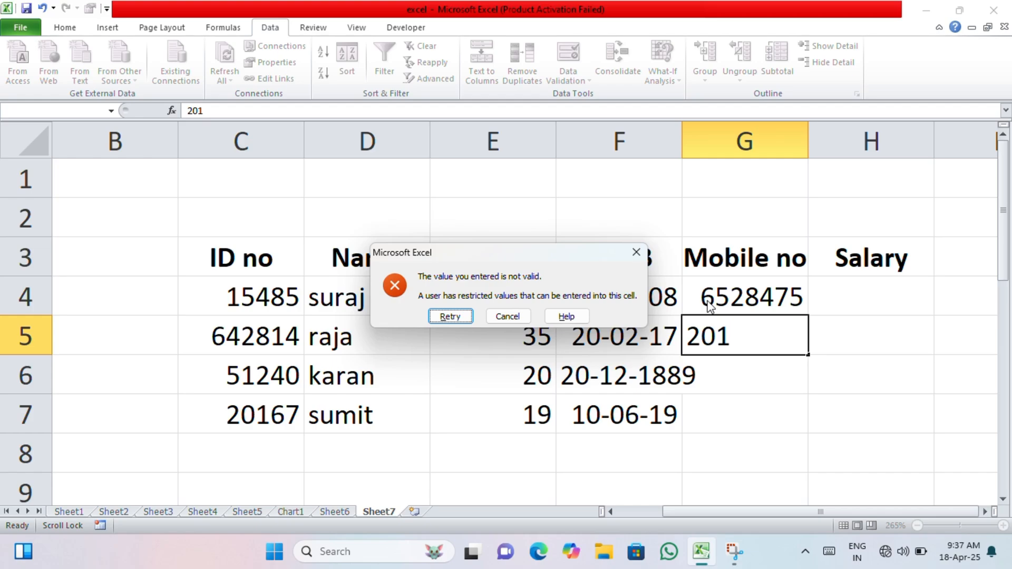
key(Return)
text(3582584)
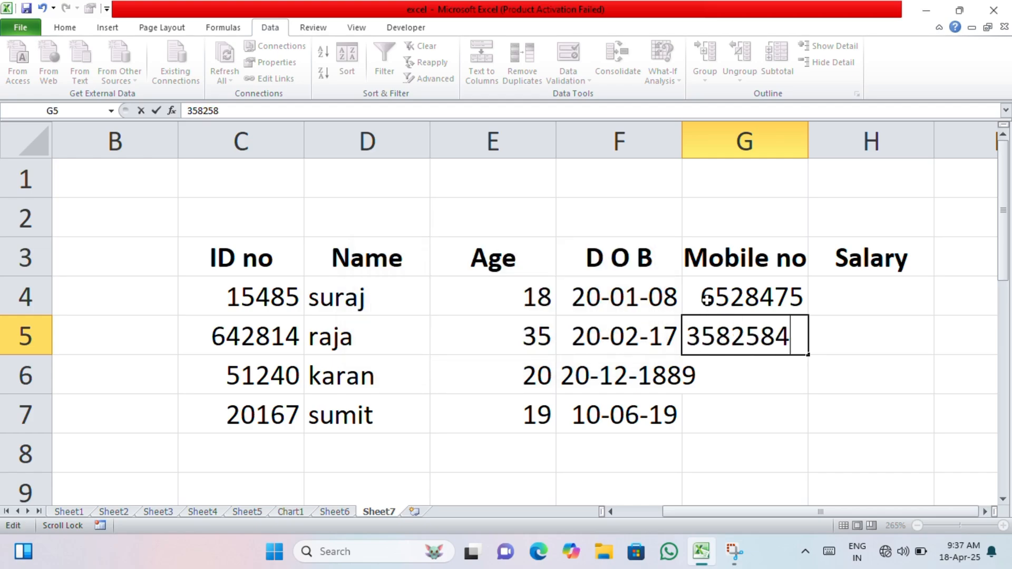
text(1)
key(Return)
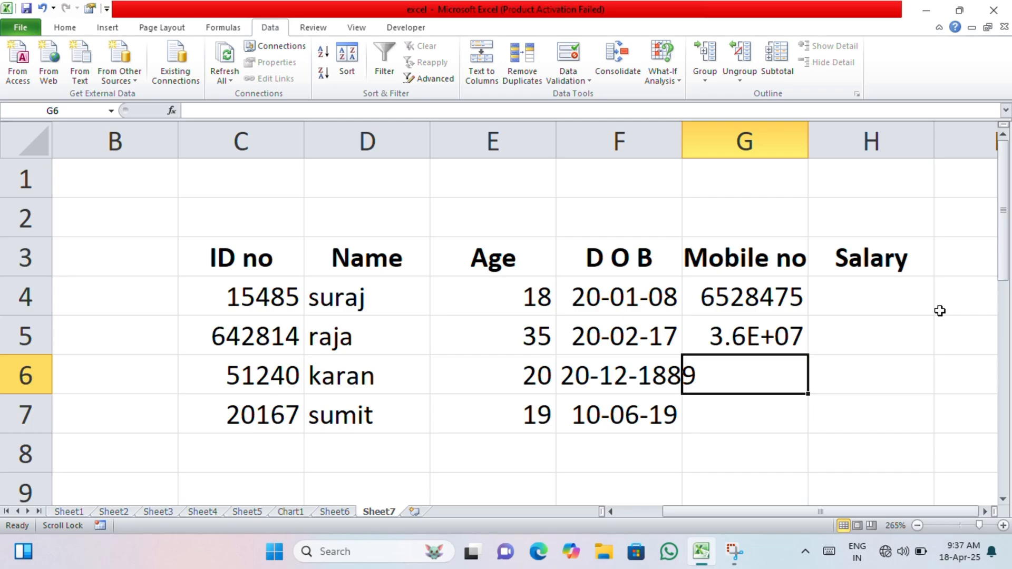
Try 01323654, 325025, 10245 and 658291 in G6, all rejected, then discard the entry
text(01323654)
key(Return)
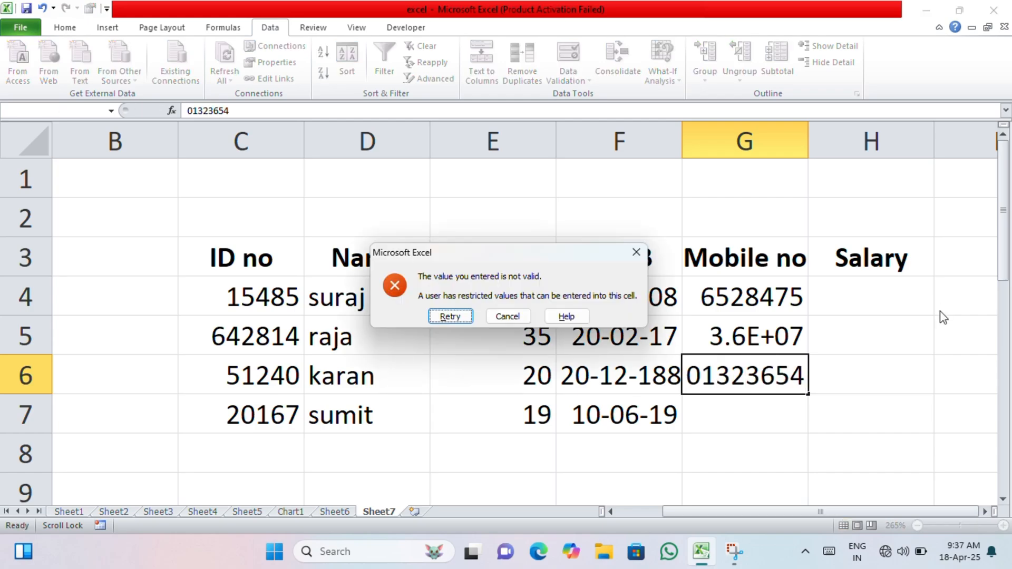
key(Return)
text(325025)
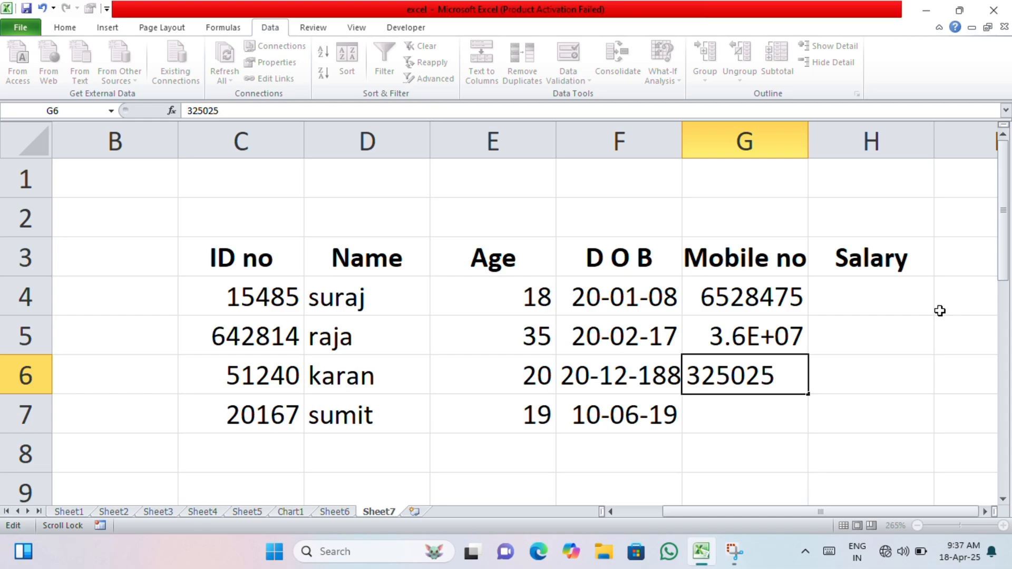
key(Return)
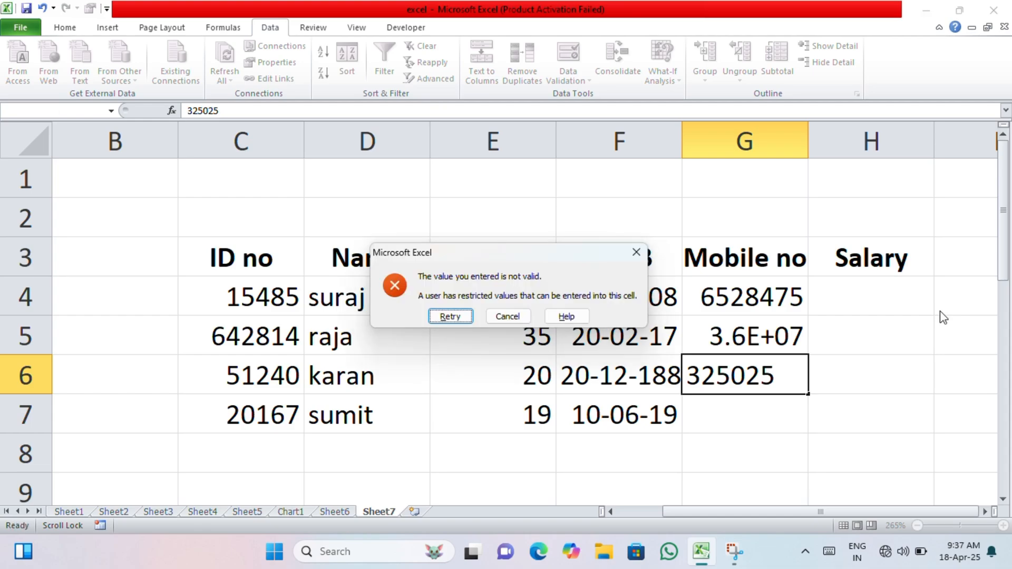
key(Return)
text(10245)
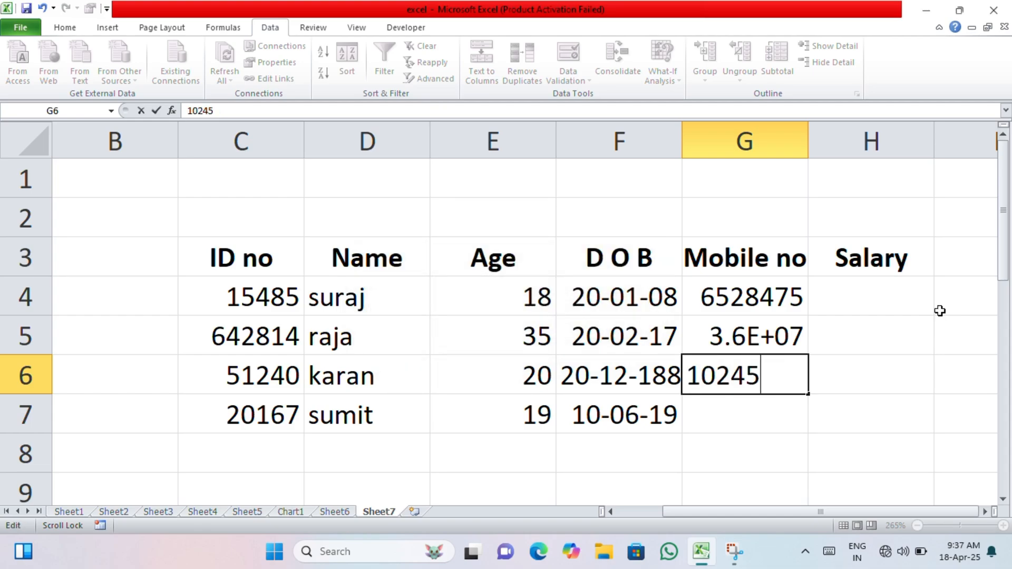
key(Return)
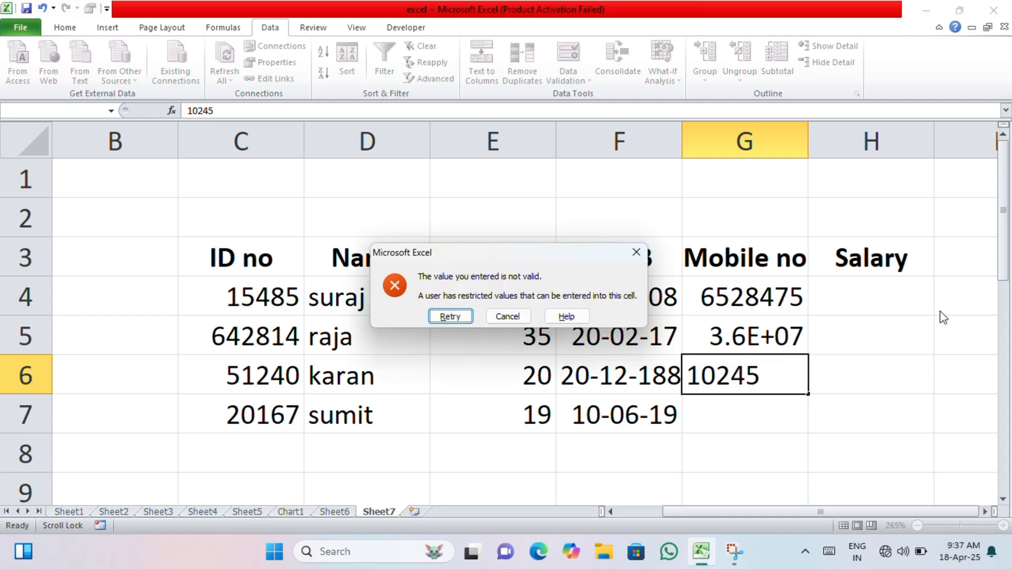
key(Return)
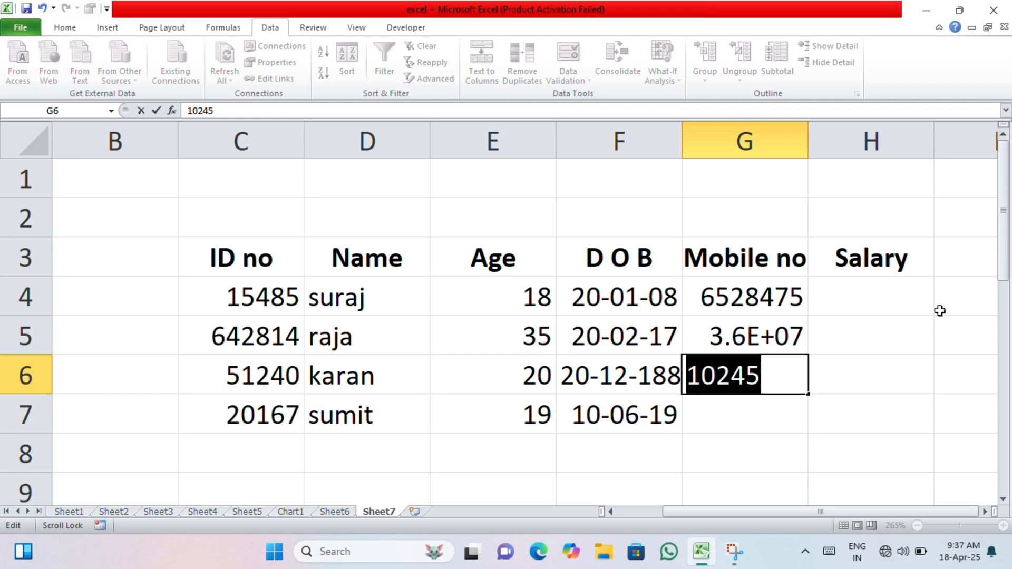
text(658291)
key(Return)
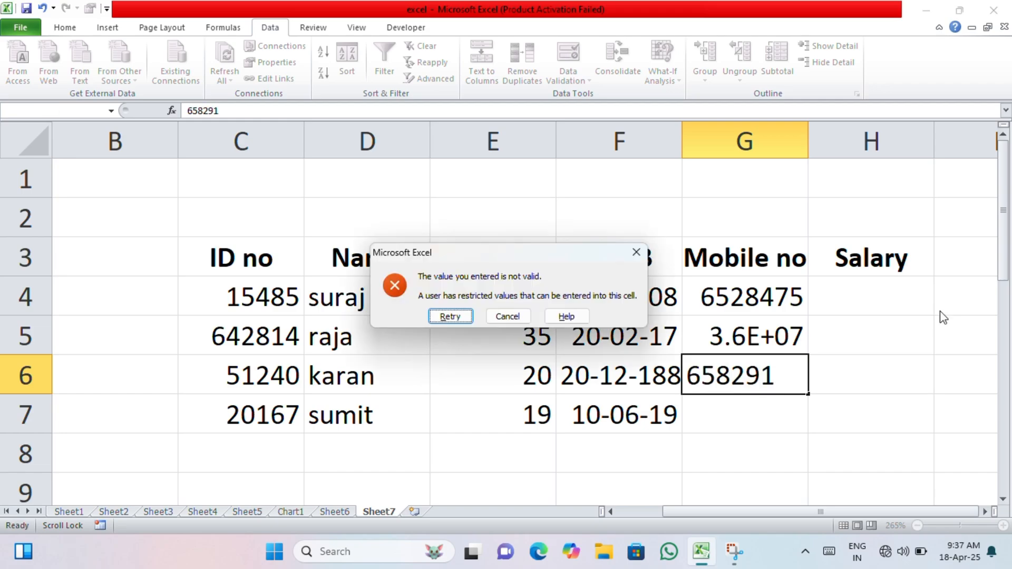
key(Return)
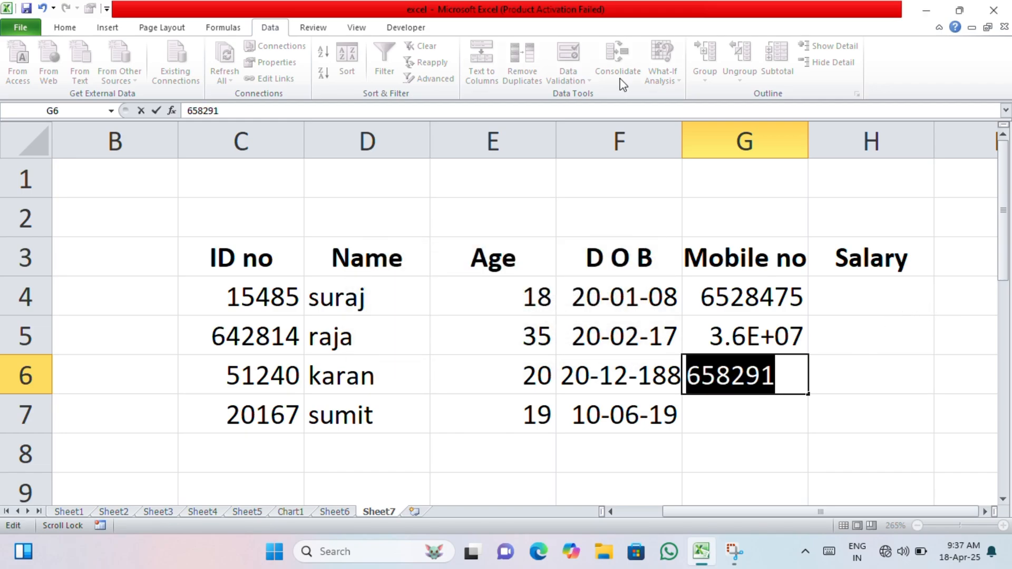
click(764, 410)
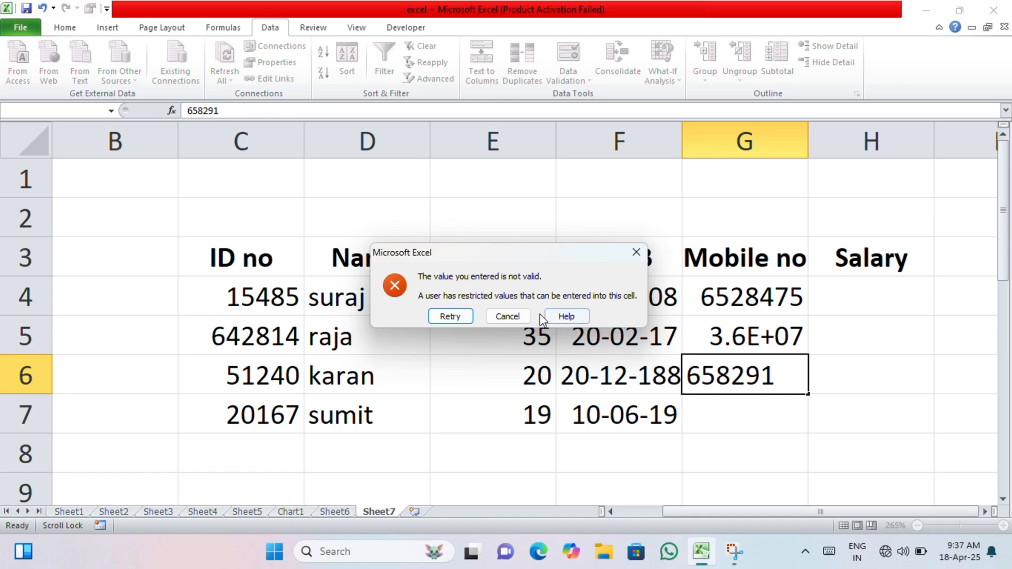
click(521, 316)
Try the short number 1054 in G7 and discard it when rejected
click(729, 413)
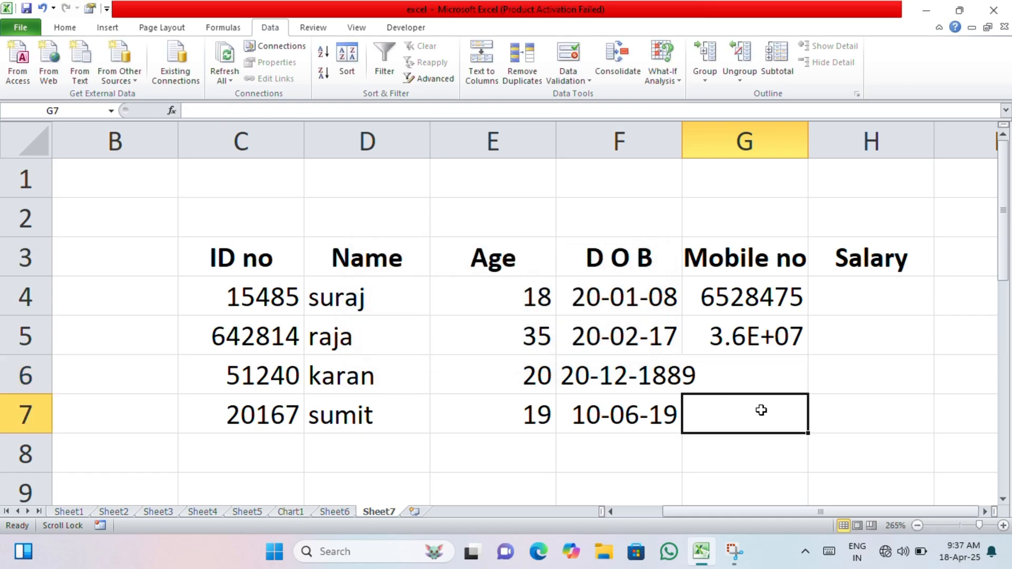
text(1054)
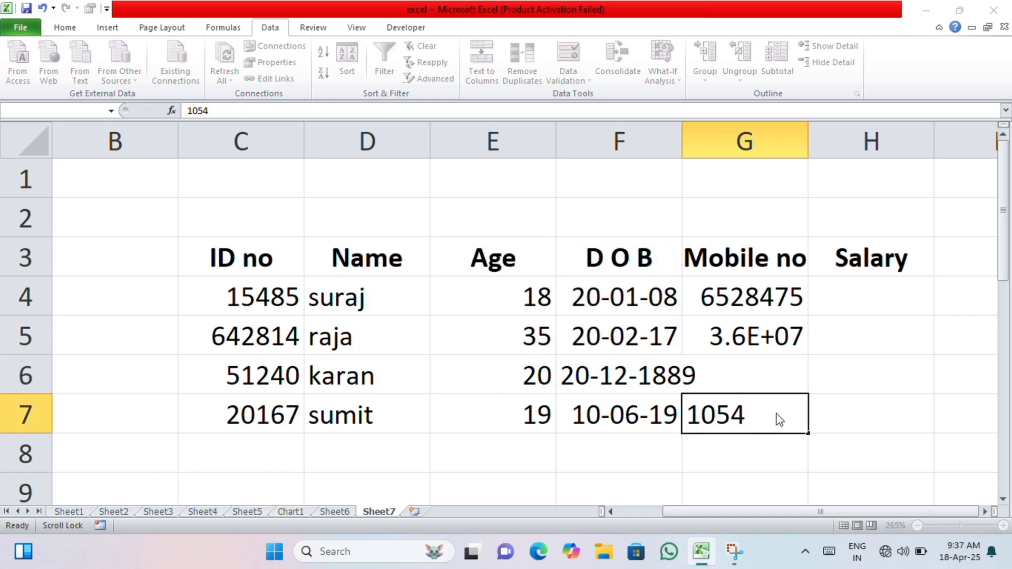
click(691, 375)
click(507, 317)
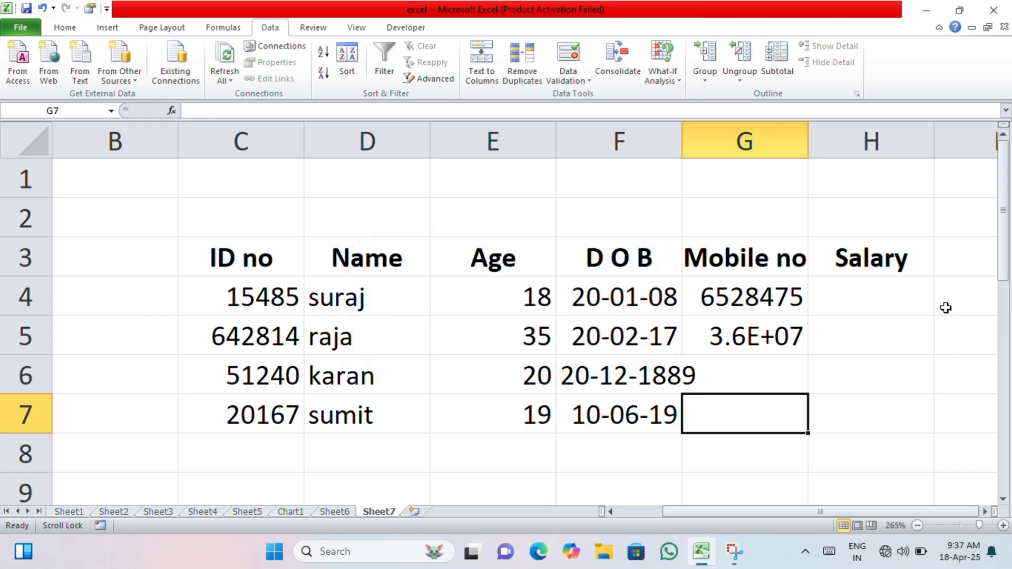
click(859, 293)
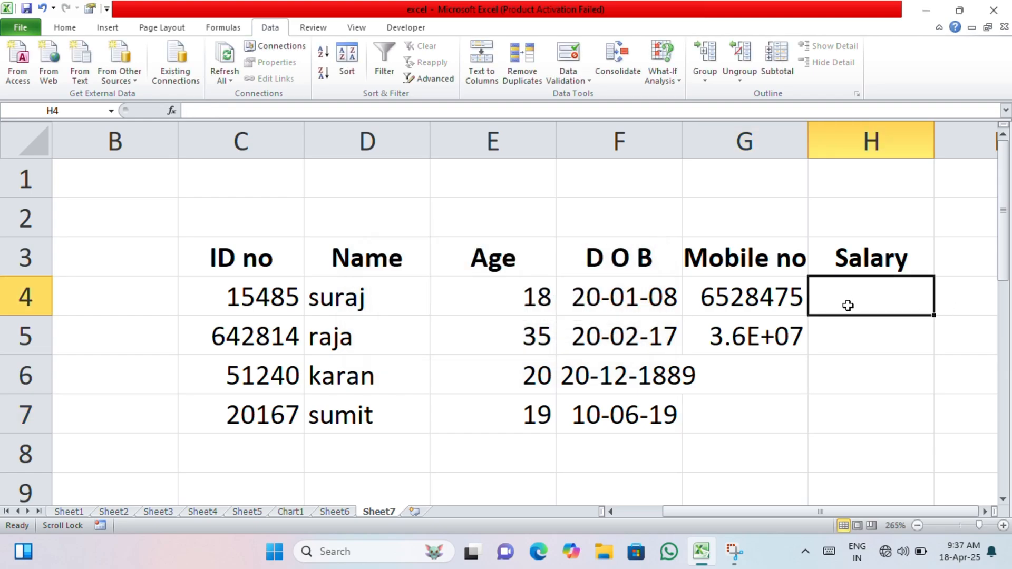
Enter tt120002540 as the salary in H4
text(ttt)
key(BackSpace)
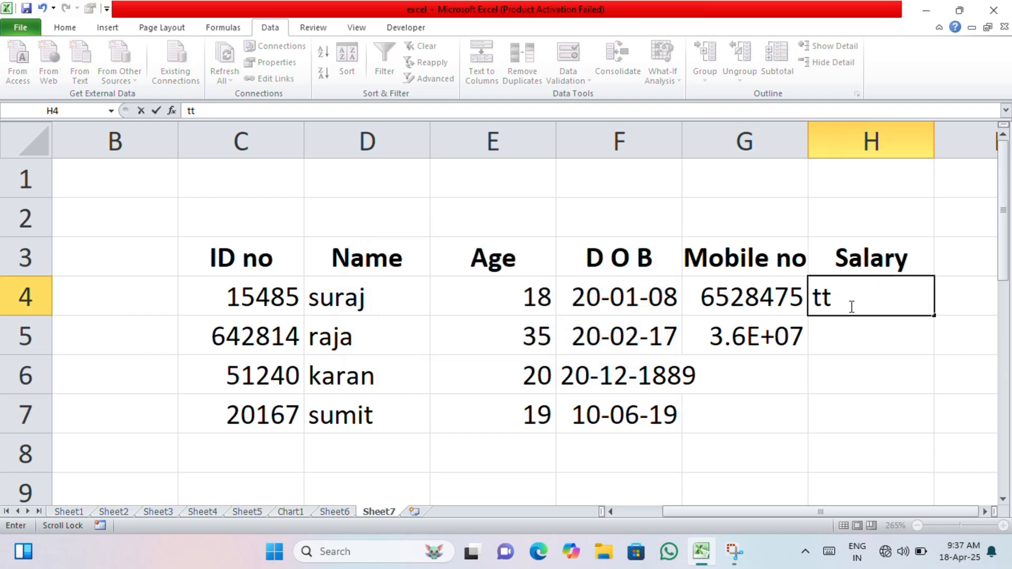
text(12000)
scroll(851, 306, down, 1)
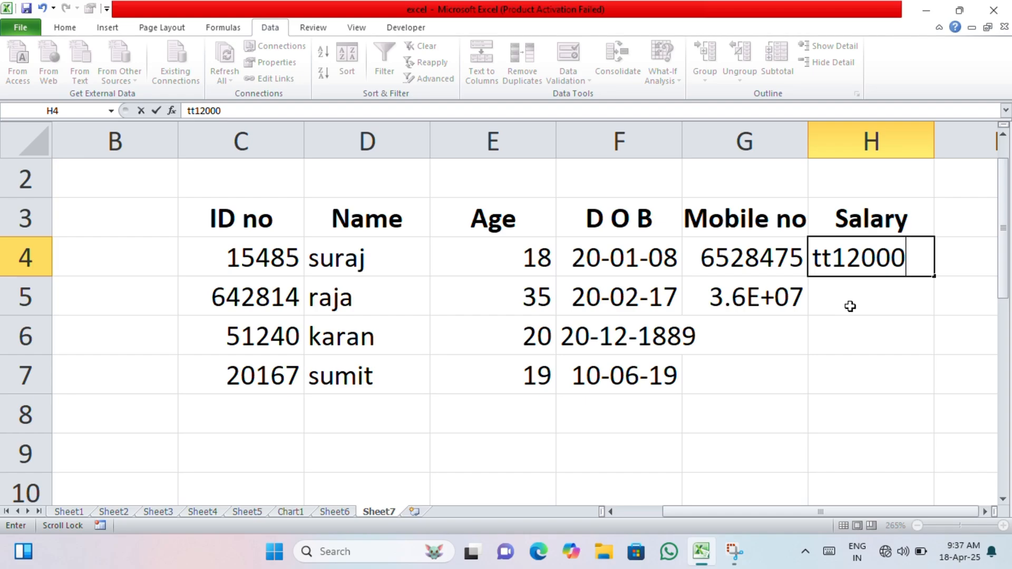
text(2540)
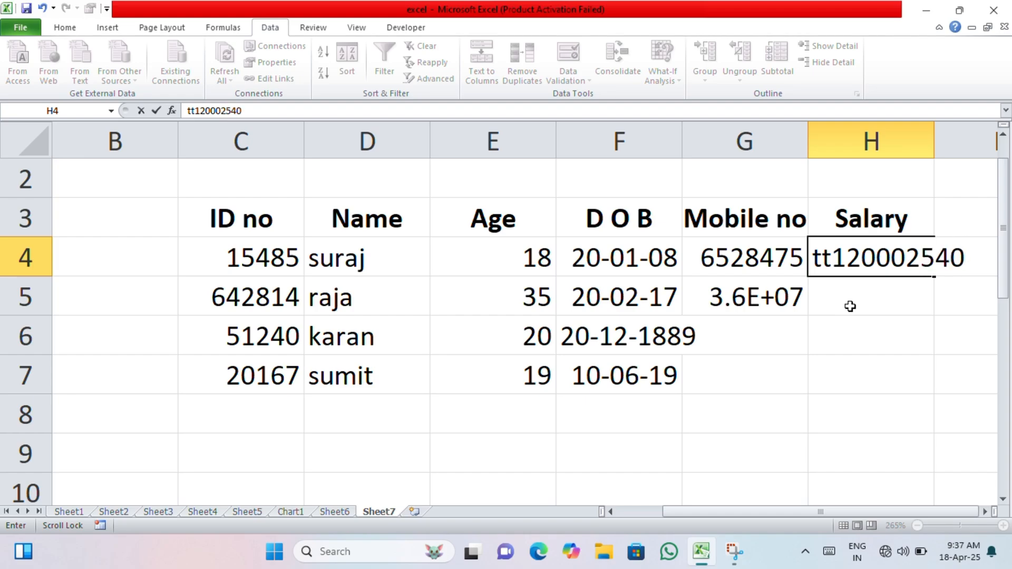
key(Return)
Enter salaries 111, 255 and 4551 in H5, H6 and H7
text(111)
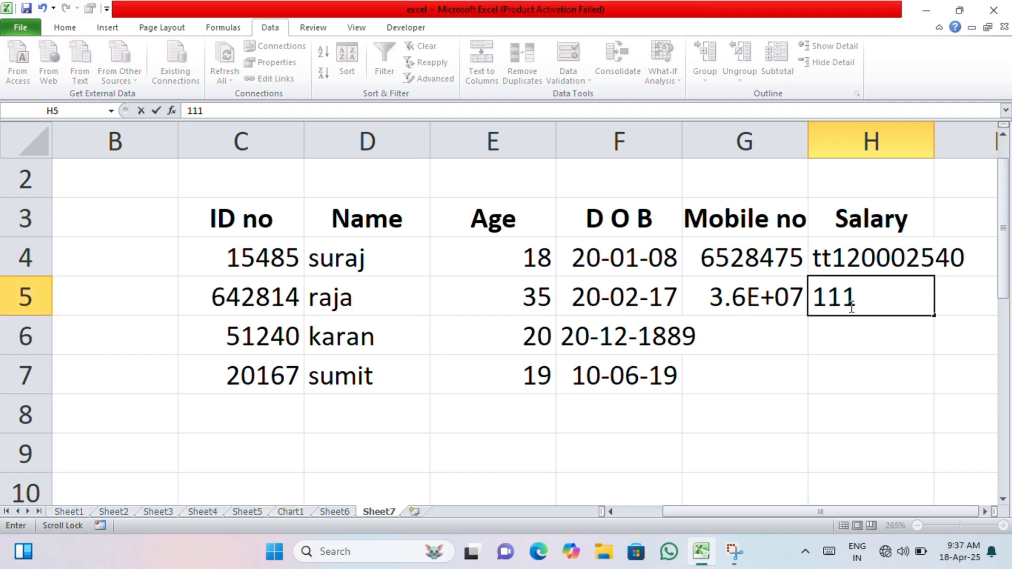
scroll(850, 306, down, 1)
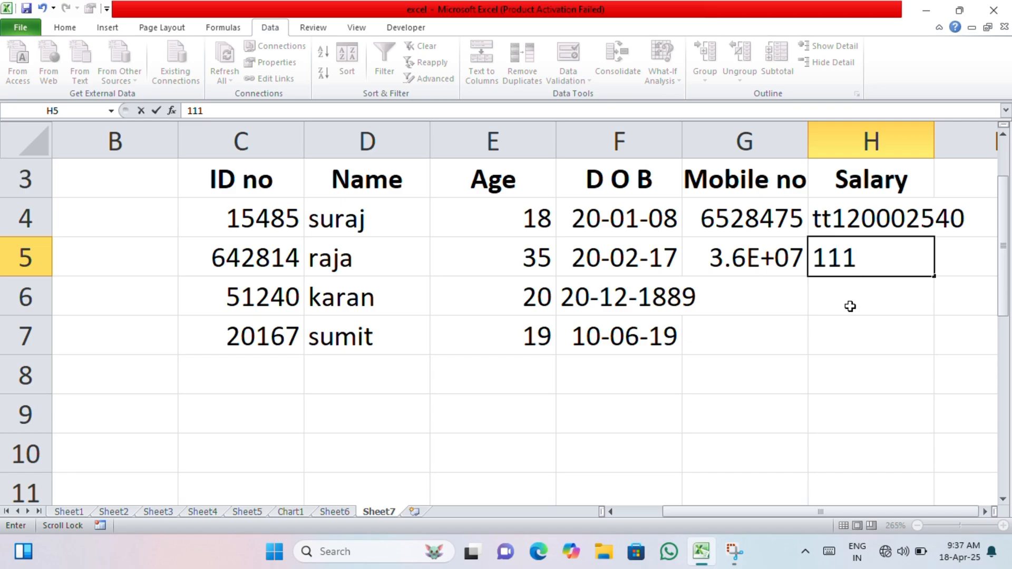
key(Return)
text(255)
key(Return)
text(4)
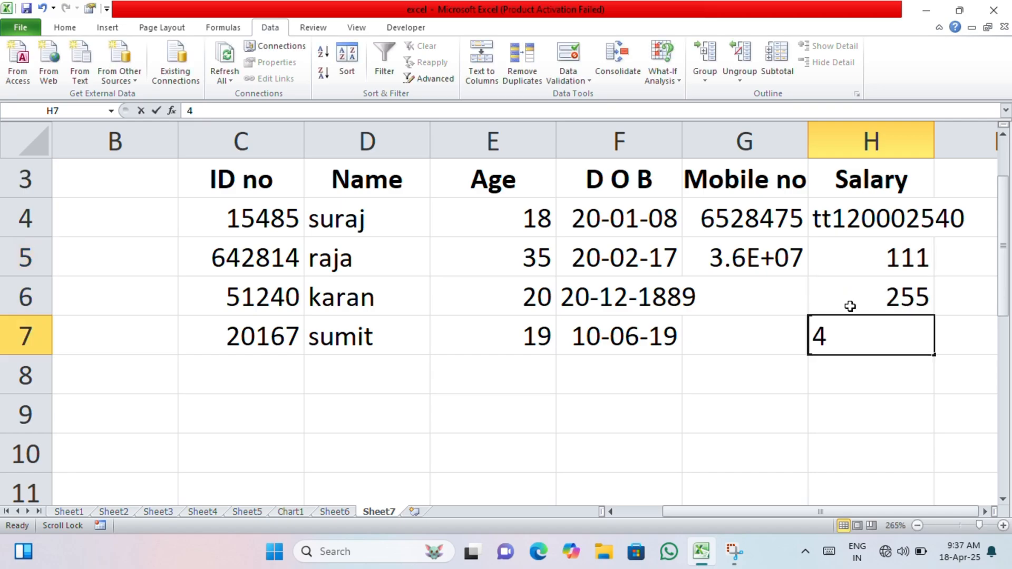
text(551)
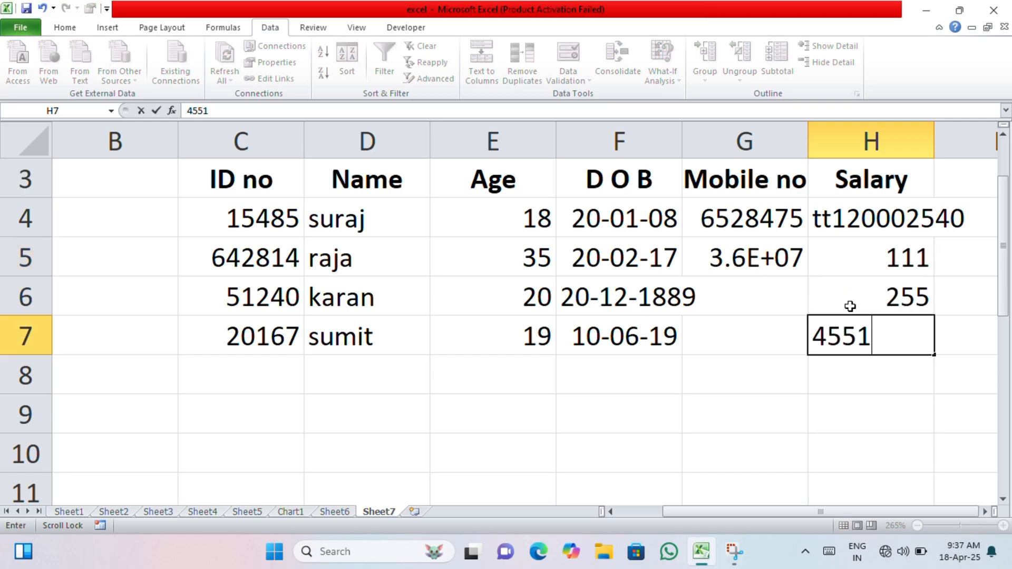
key(Return)
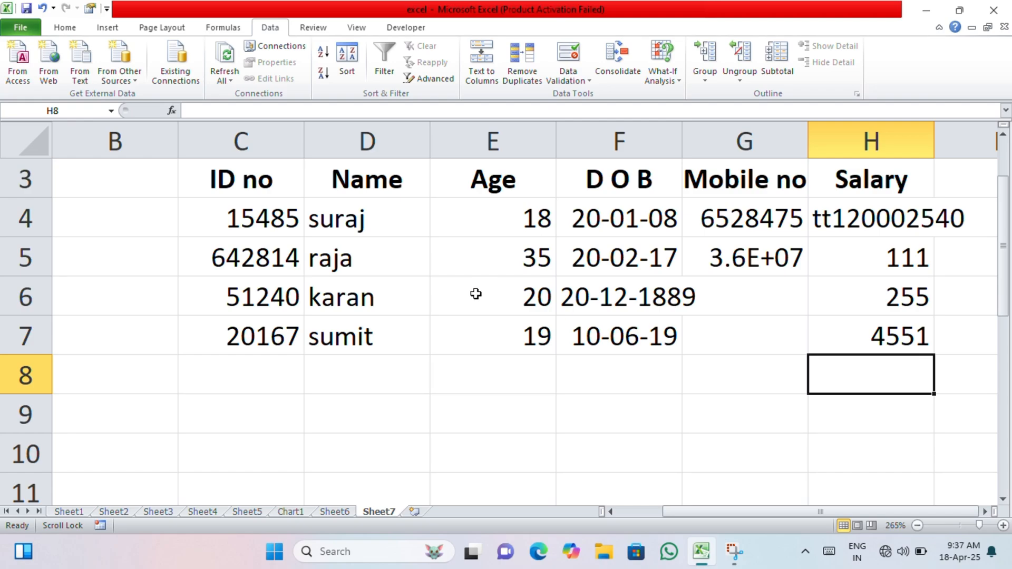
scroll(474, 292, up, 1)
ctrl+scroll(475, 292, down, 1)
click(408, 442)
Give D9 a List validation whose source is the names in D4:D7
scroll(397, 429, down, 1)
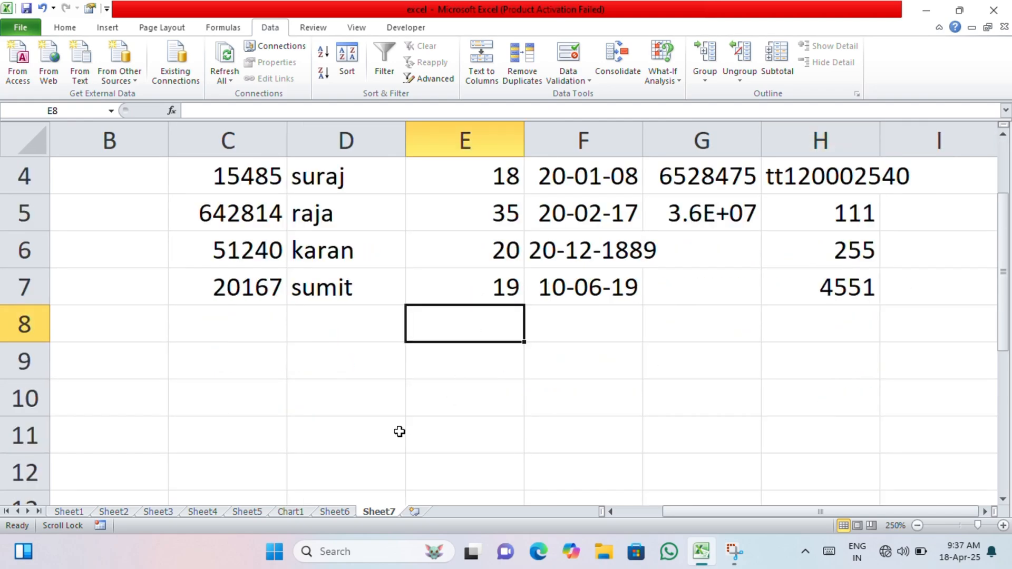
click(348, 354)
scroll(491, 226, up, 1)
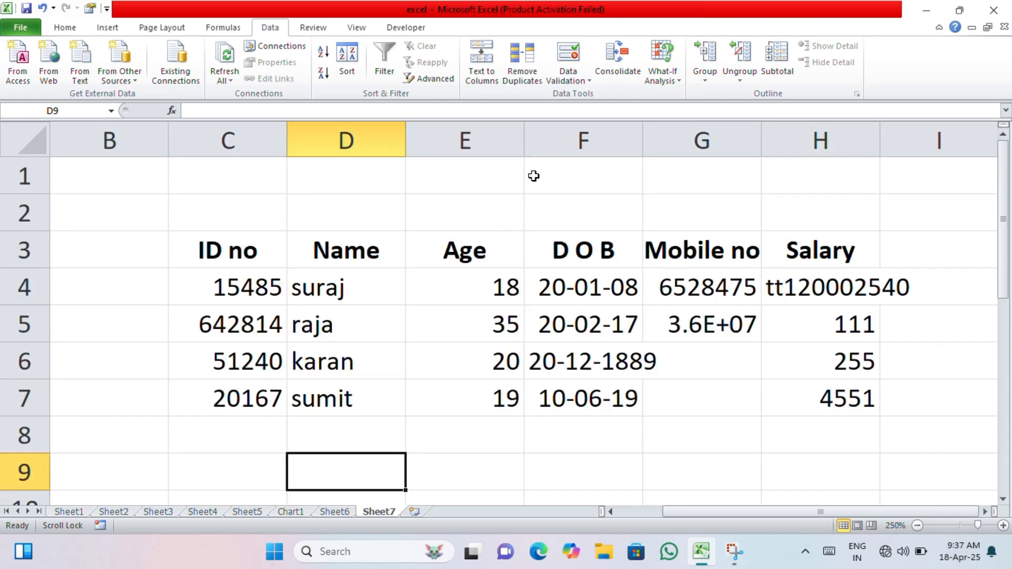
click(569, 78)
click(575, 99)
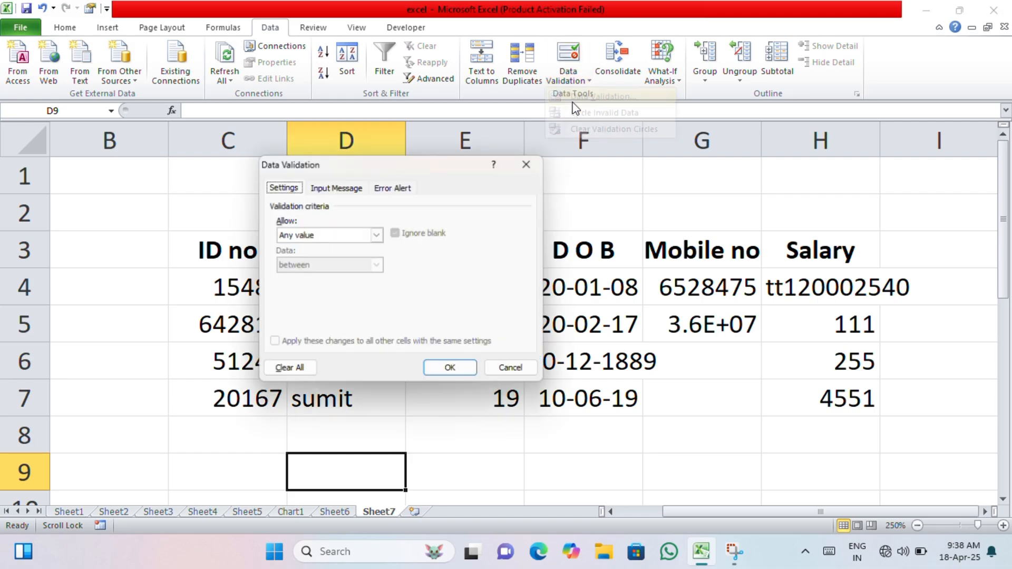
click(377, 235)
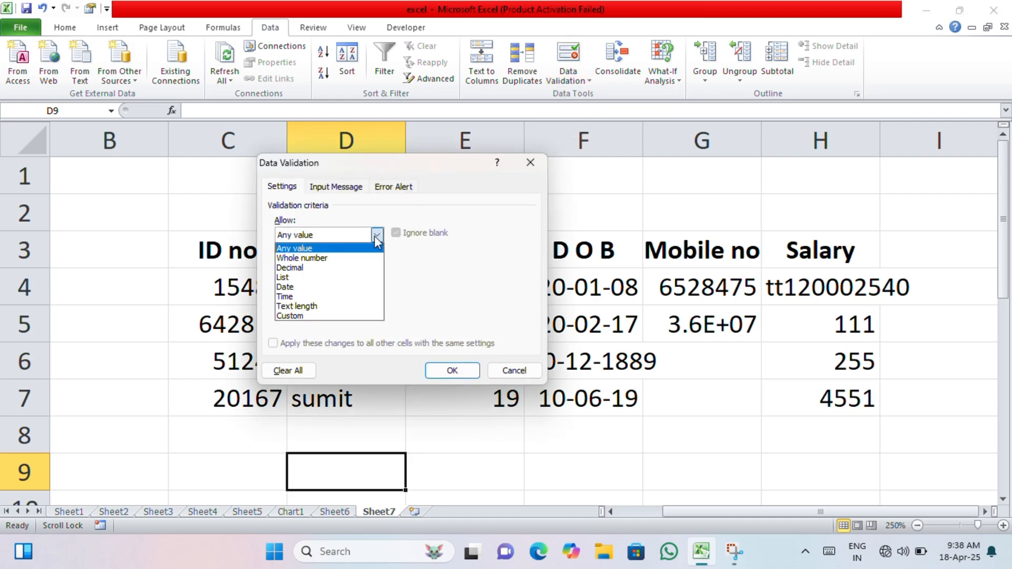
click(339, 278)
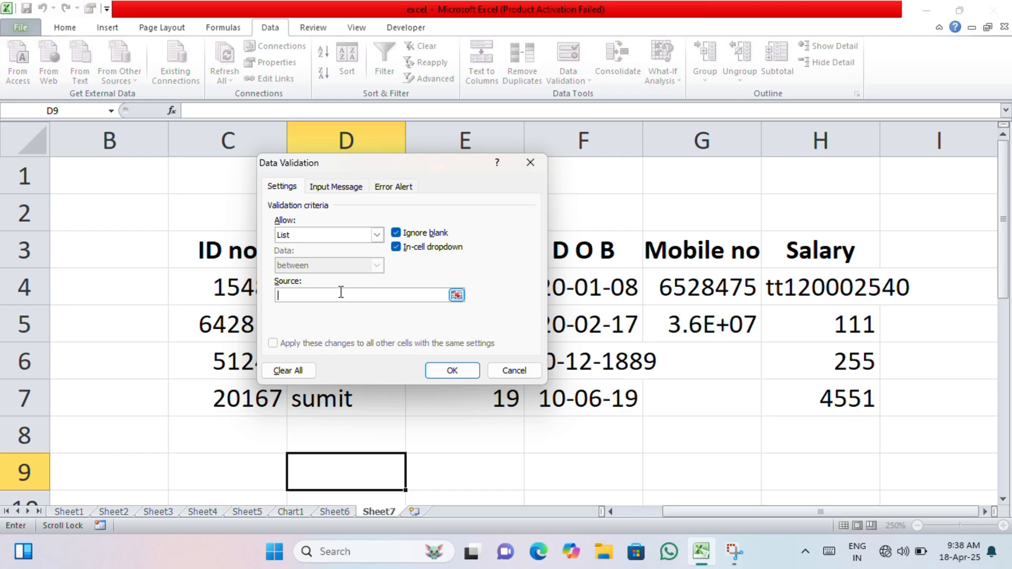
drag(356, 164, 683, 167)
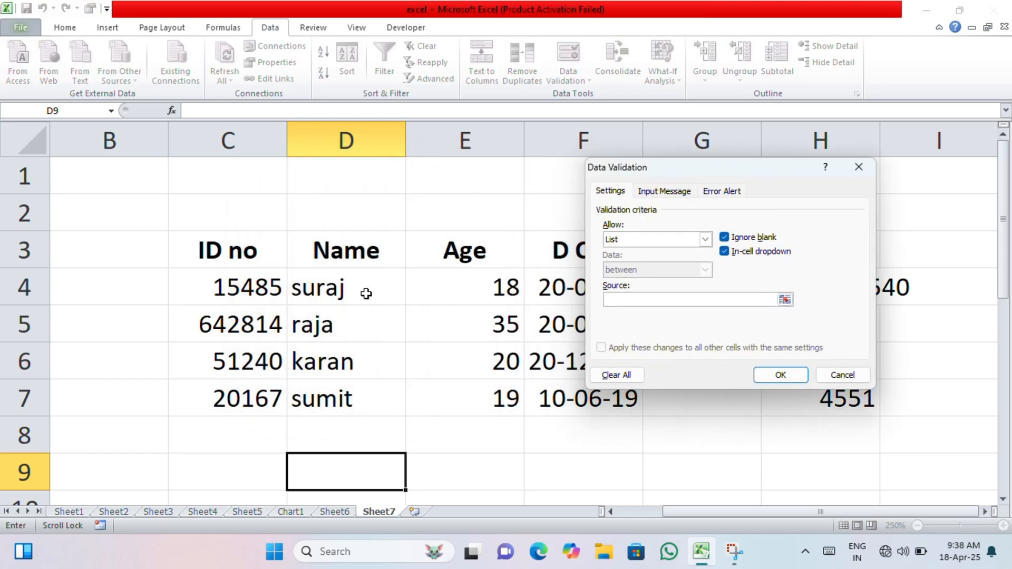
drag(364, 290, 339, 391)
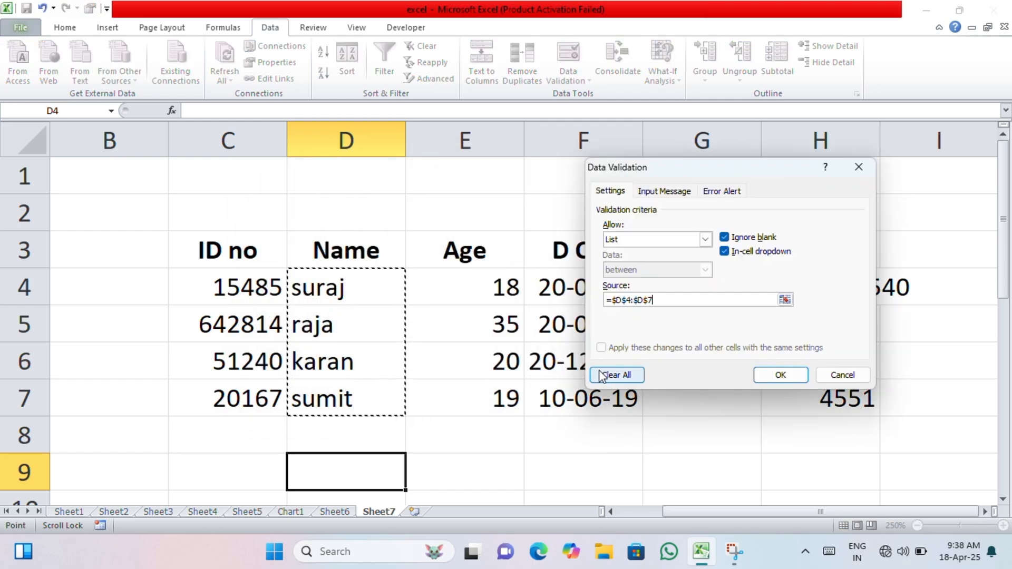
click(781, 375)
scroll(472, 420, down, 2)
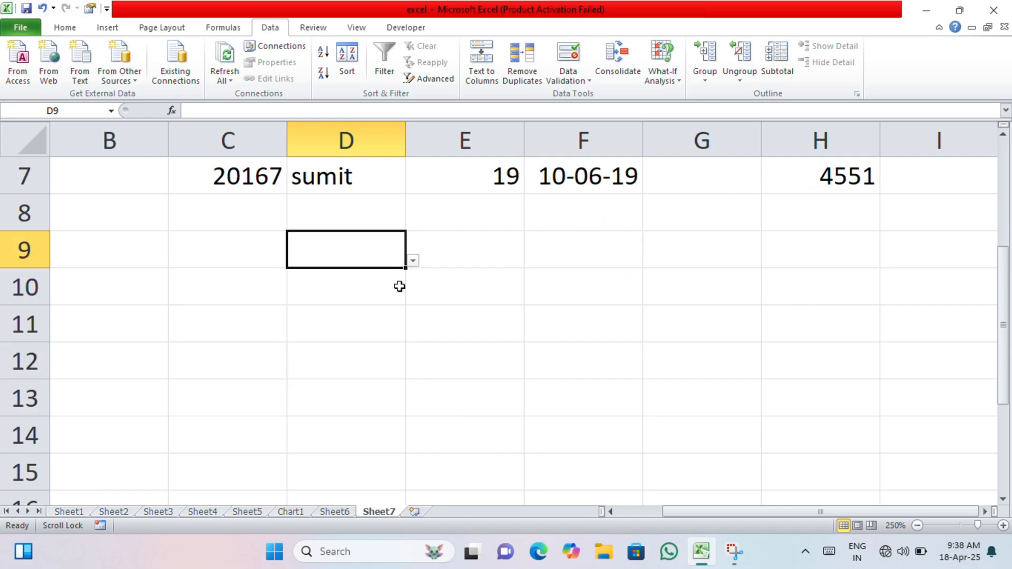
Pick suraj, raja, karan and finally sumit from D9's name dropdown
click(412, 261)
click(348, 282)
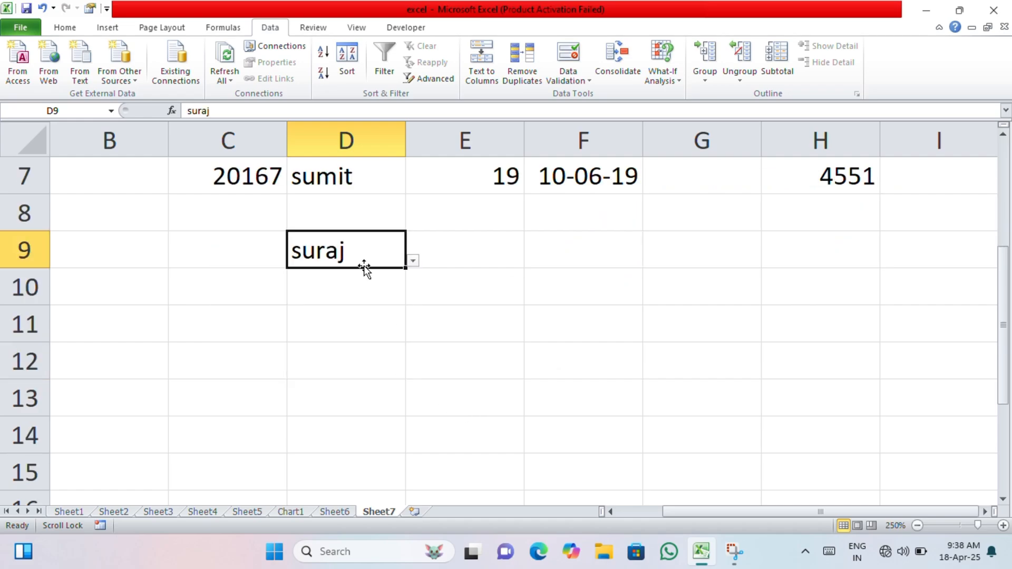
click(412, 260)
click(412, 260)
click(371, 301)
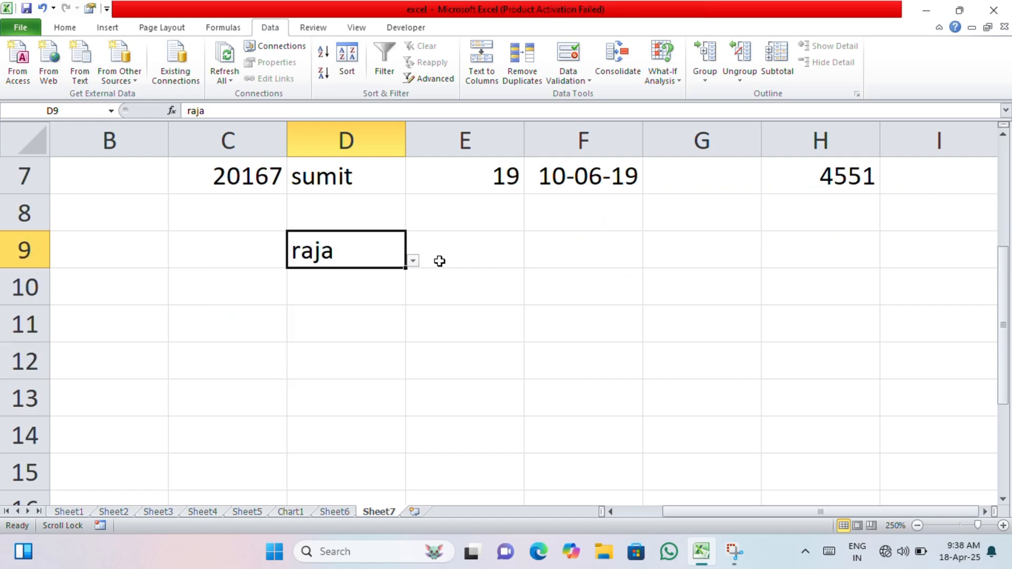
click(413, 260)
click(343, 325)
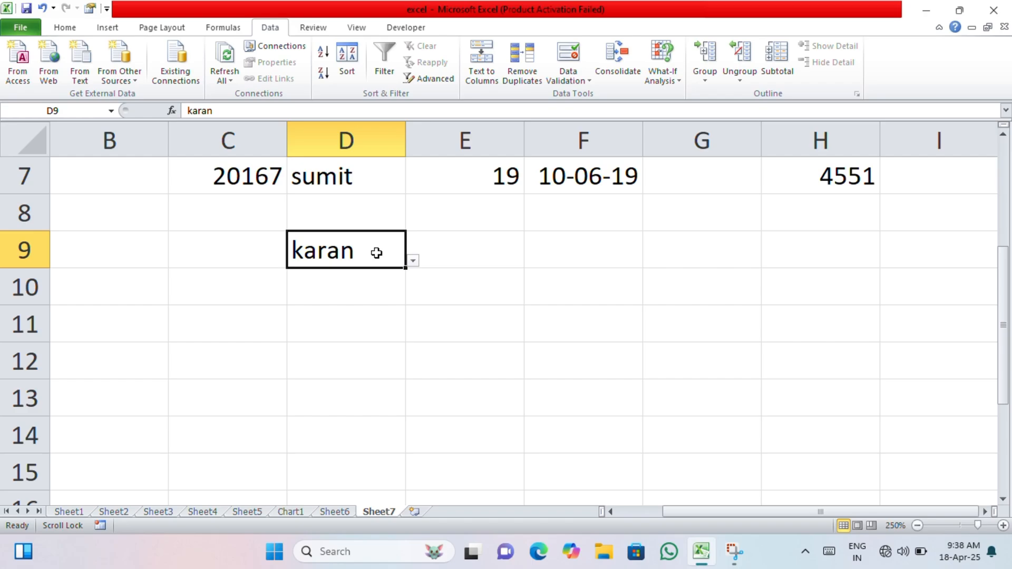
click(412, 260)
click(328, 348)
scroll(350, 317, up, 2)
scroll(349, 314, down, 1)
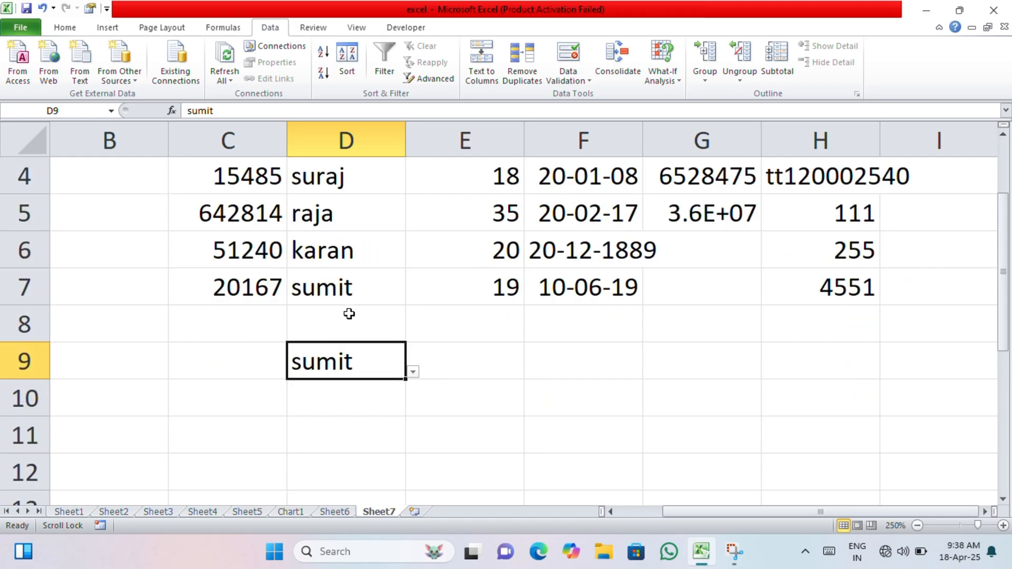